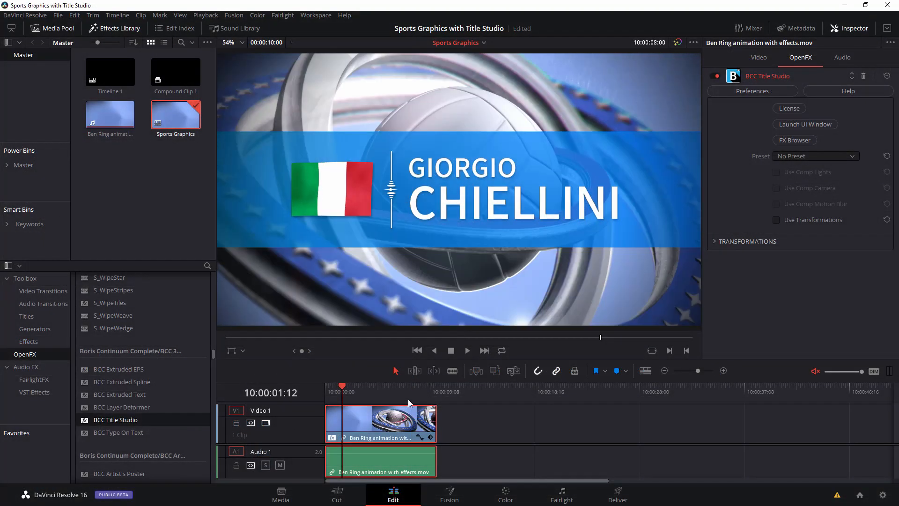
Step: Preview the finished sports title and its rendered ring animation by playing and scrubbing through the timelines
left_click(417, 392)
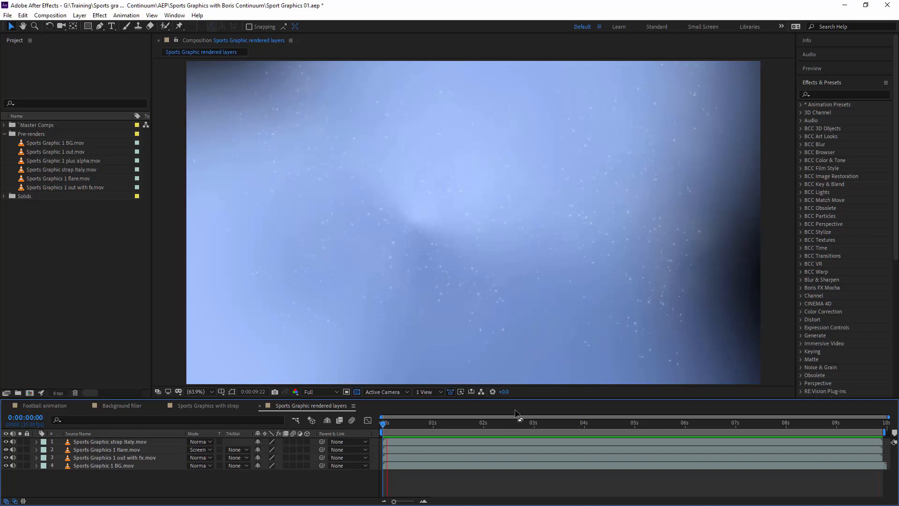
key("space")
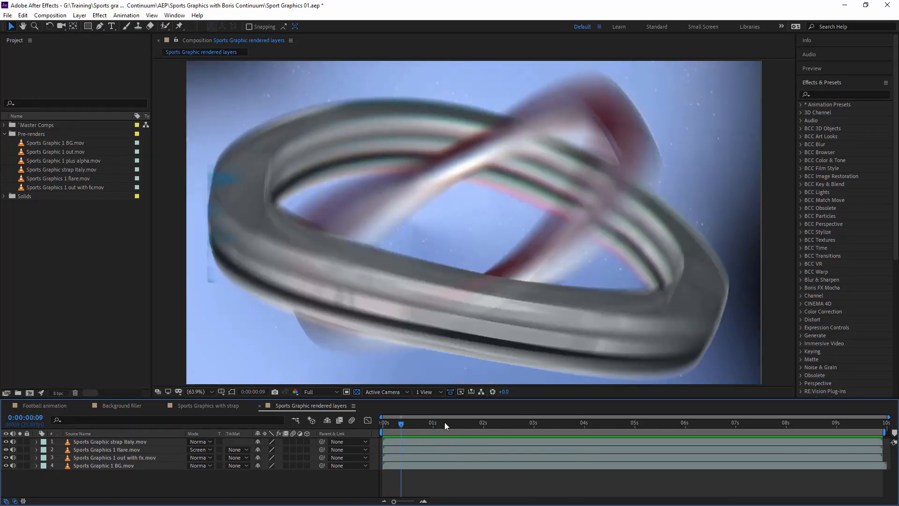
left_click_drag(445, 423, 641, 423)
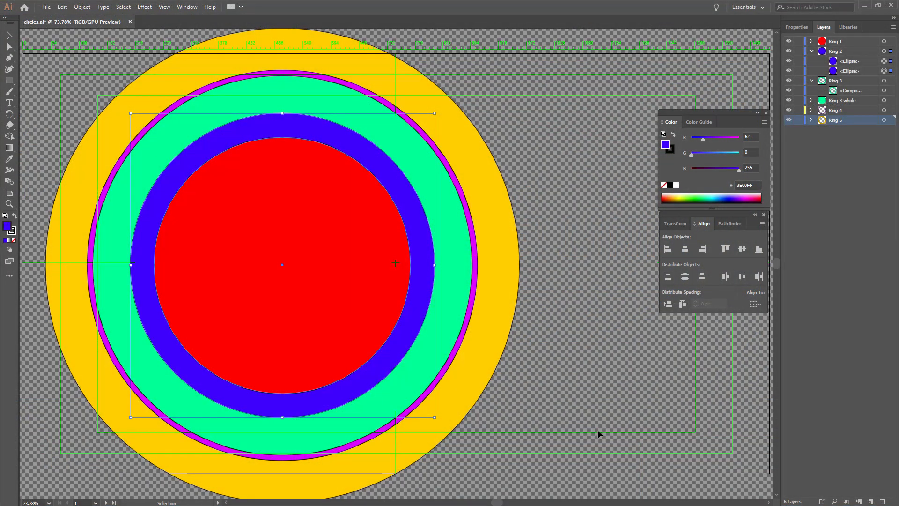
Step: Show only Ring 1 in the circles artwork in Illustrator, and reveal the other ring layers one by one to review how they stack
left_click(832, 139)
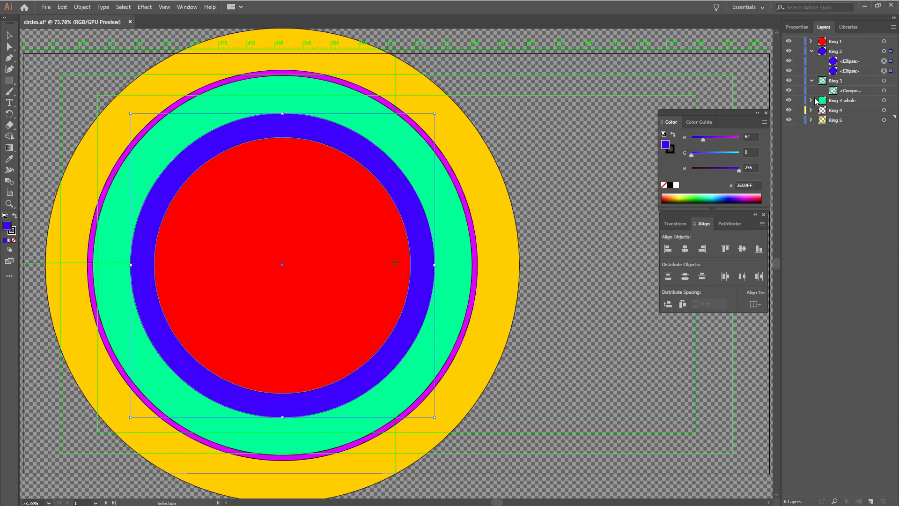
left_click(789, 41, "alt")
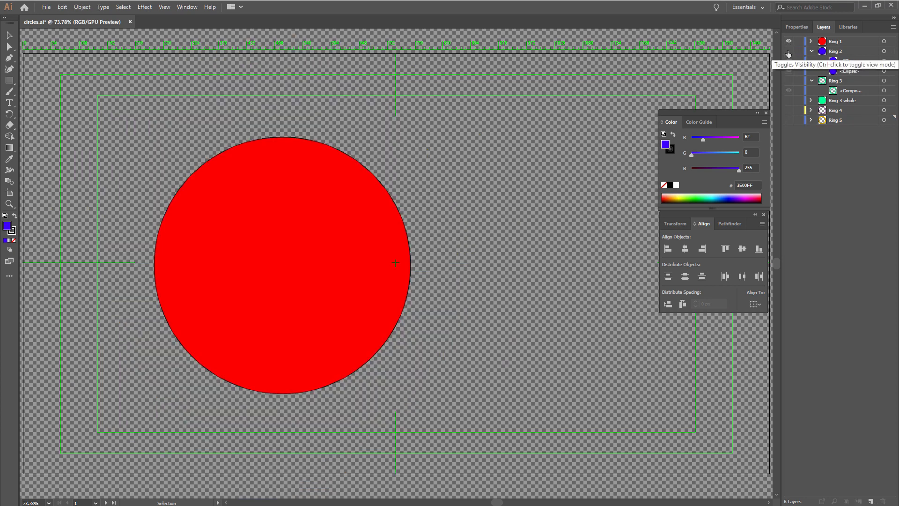
left_click(788, 51)
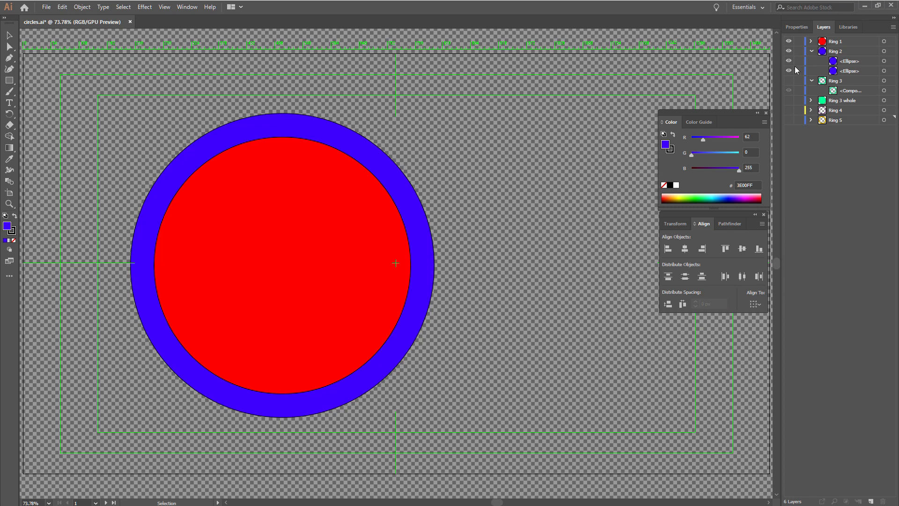
left_click(789, 81)
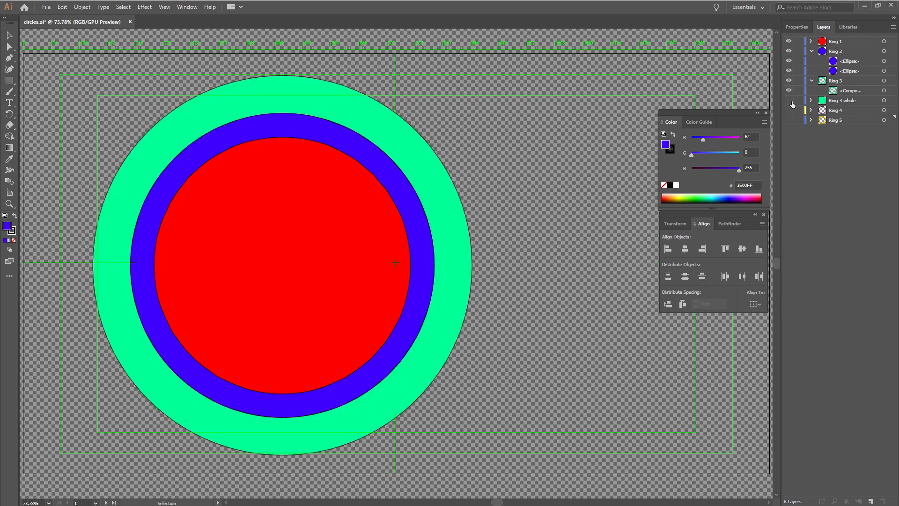
left_click(790, 111)
left_click(791, 120)
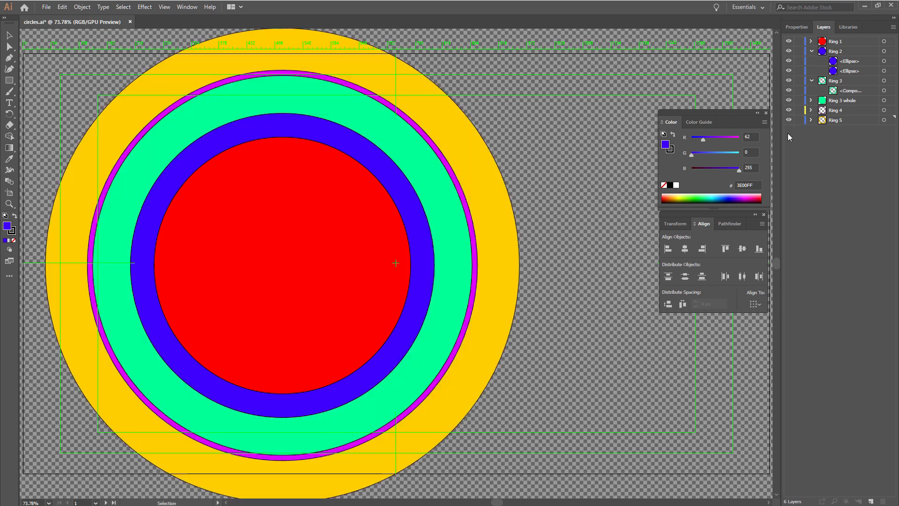
Step: Show every layer except Ring 2 as outlines and examine Ring 2's two ellipses individually by toggling their visibility
left_click(790, 52, "ctrl+alt")
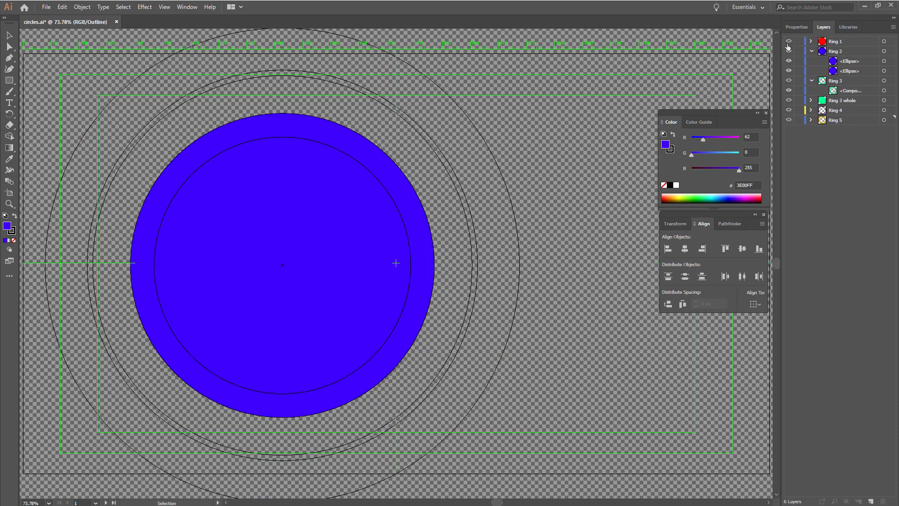
left_click(853, 52)
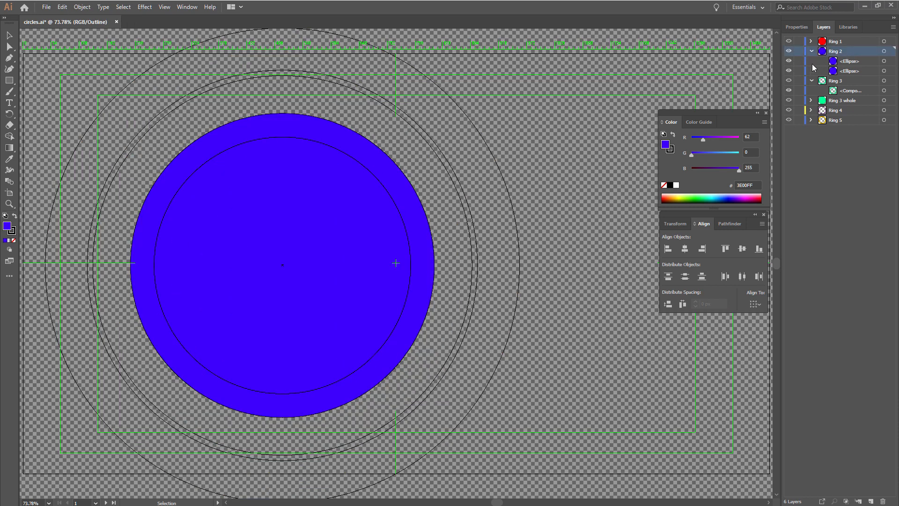
left_click(857, 61)
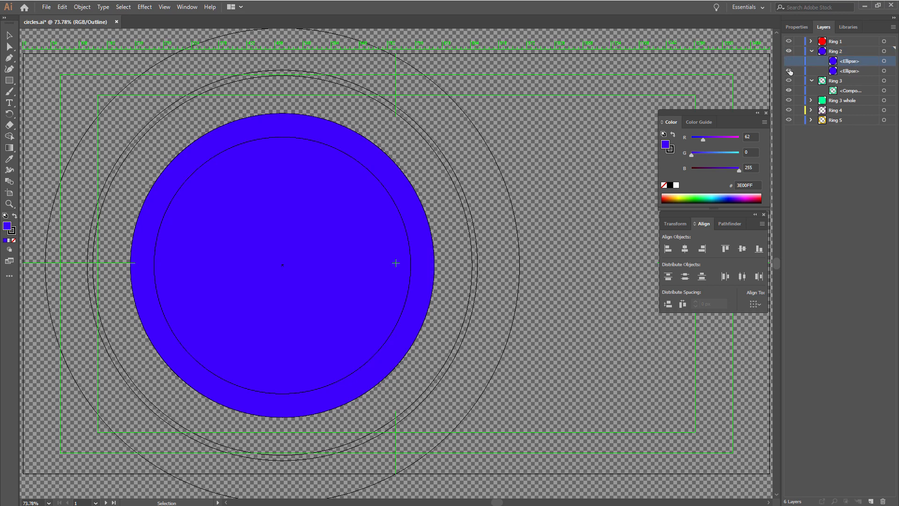
left_click(790, 71, "ctrl")
left_click(789, 62, "ctrl")
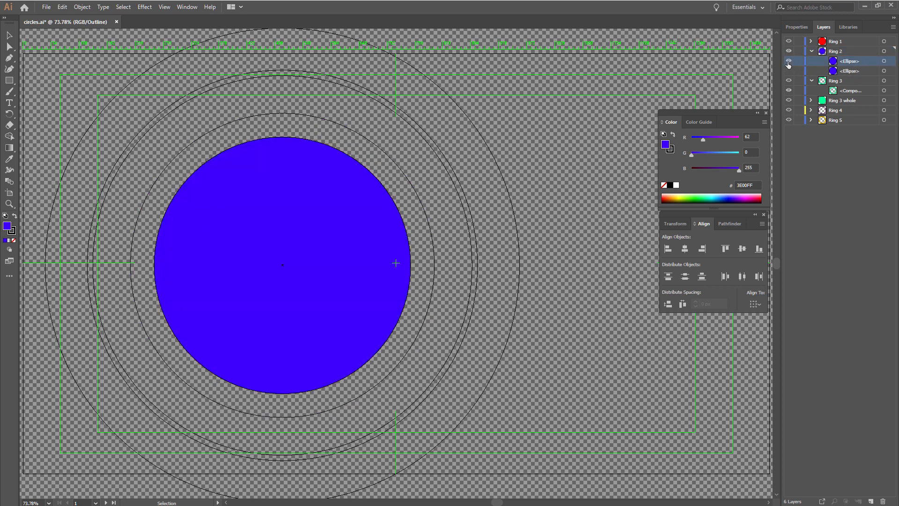
left_click(789, 63, "ctrl")
left_click(789, 64, "ctrl")
left_click(789, 72, "ctrl")
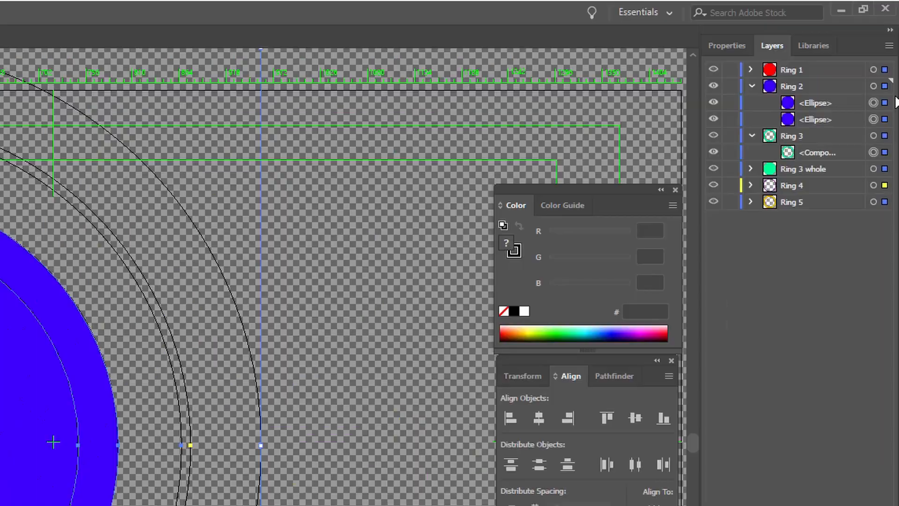
Step: Select both ellipses in the Ring 2 layer and make them into a compound path
left_click(884, 70)
left_click(874, 103, "shift")
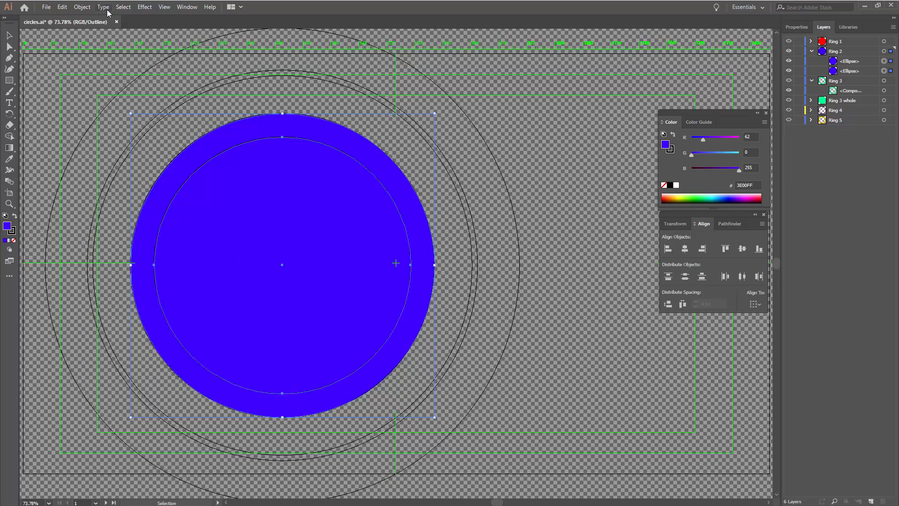
left_click(82, 7)
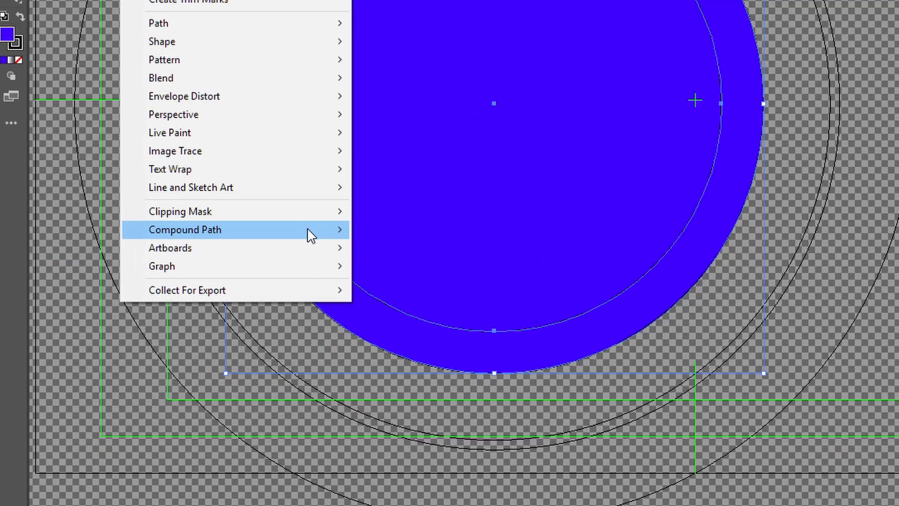
mouse_move(307, 229)
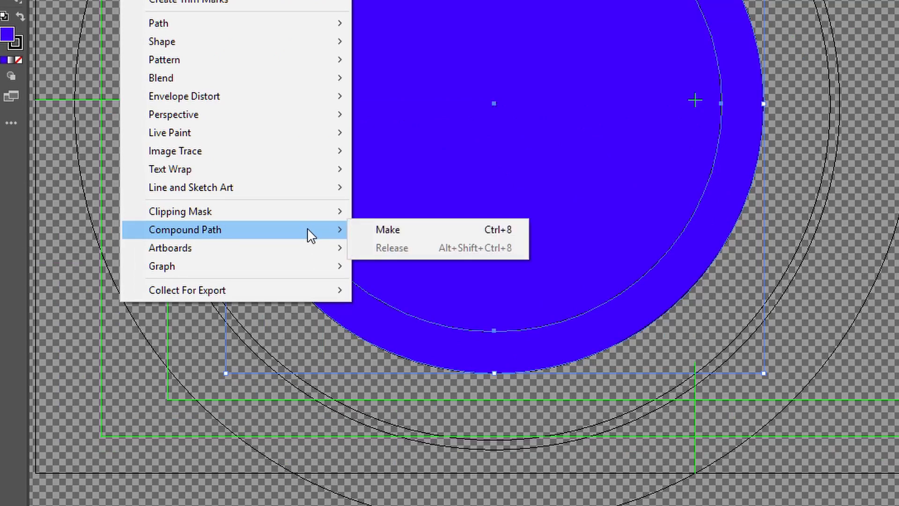
left_click(417, 235)
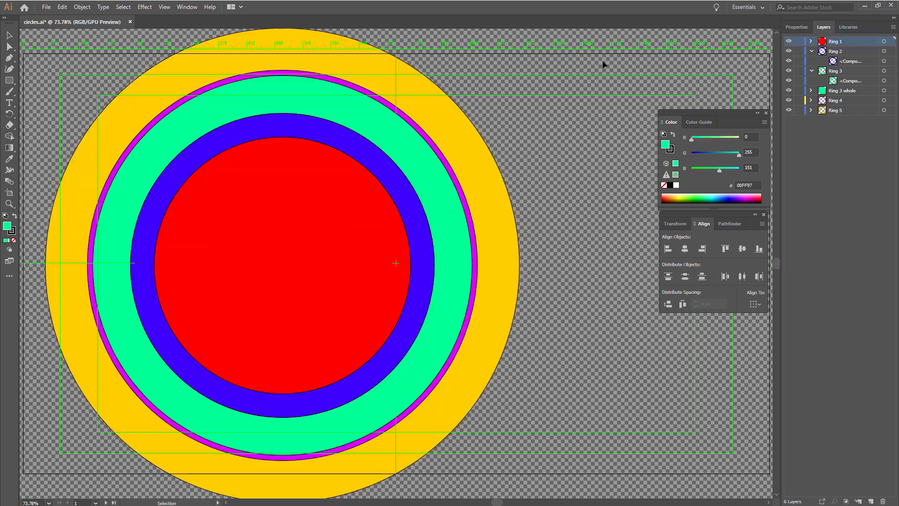
Step: Isolate the Ring 3 whole layer in full preview, and reveal the remaining ring layers to check how they fit together
key("ctrl+y")
left_click(789, 91, "alt")
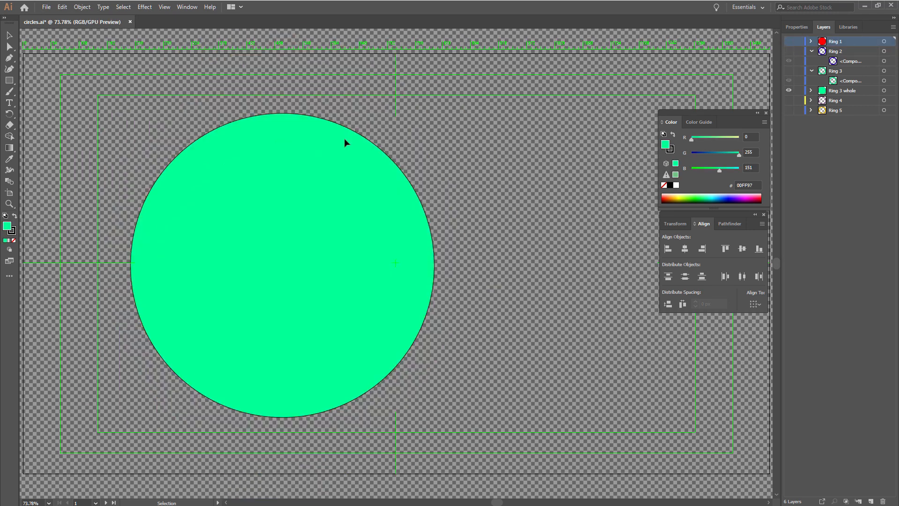
left_click(172, 236)
left_click(788, 71)
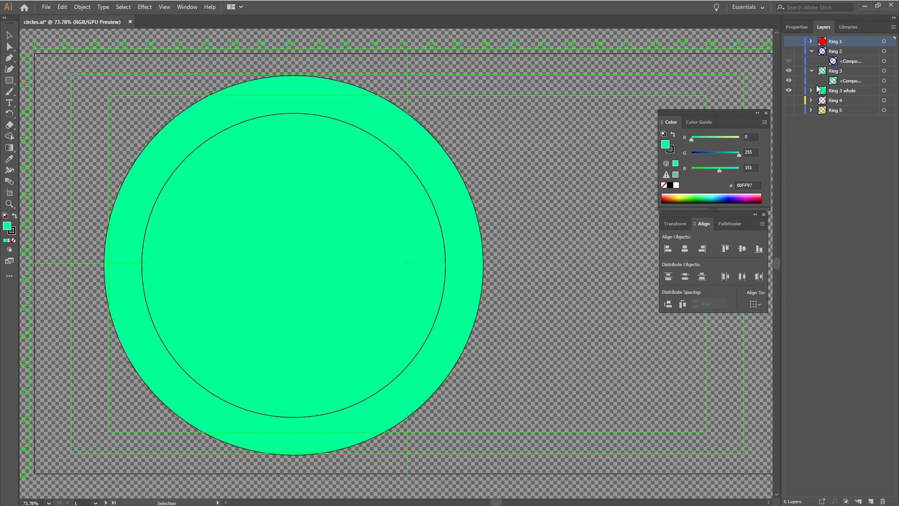
left_click(793, 60)
left_click(791, 50)
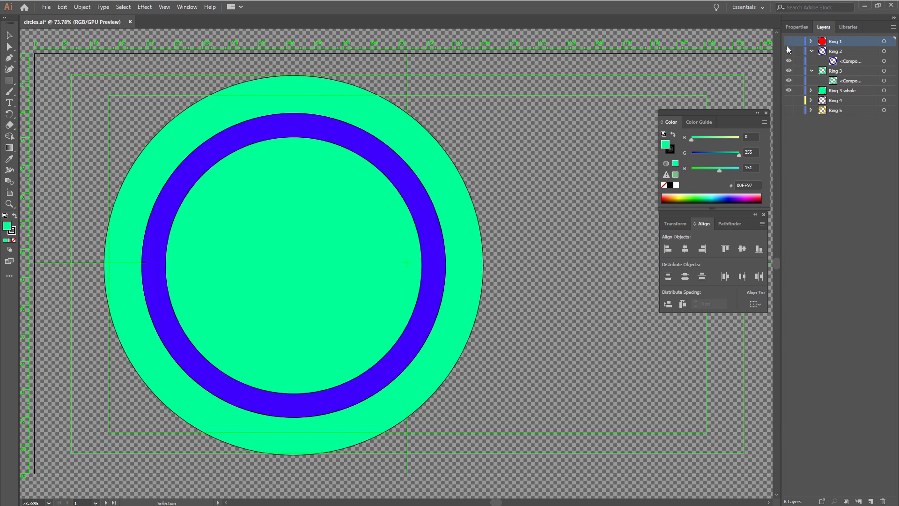
left_click(789, 41)
left_click(789, 100)
left_click(788, 110)
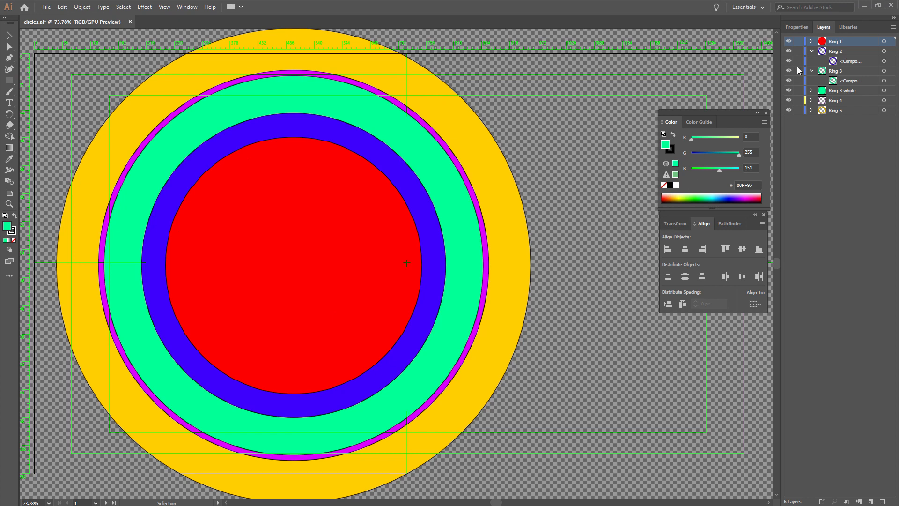
Step: Select all the ring artwork and set its fill colour to white, FFFFFF
key("ctrl+a")
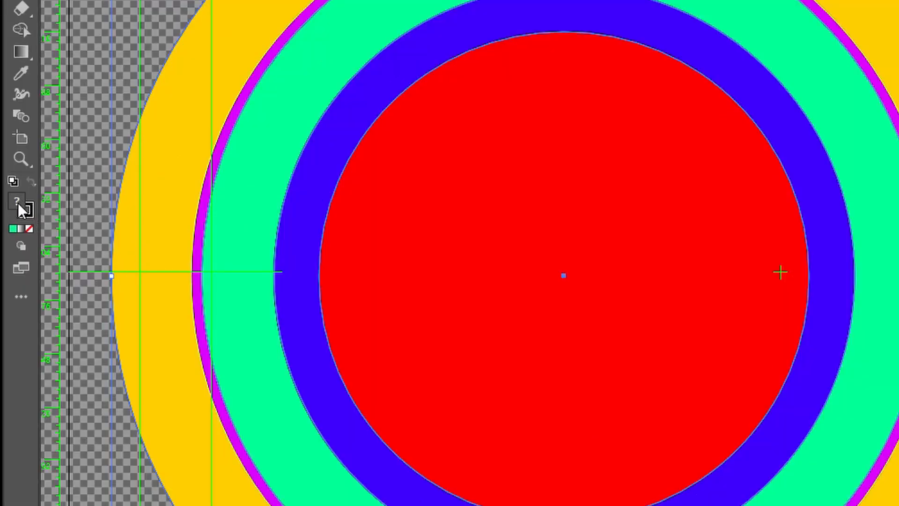
double_click(15, 202)
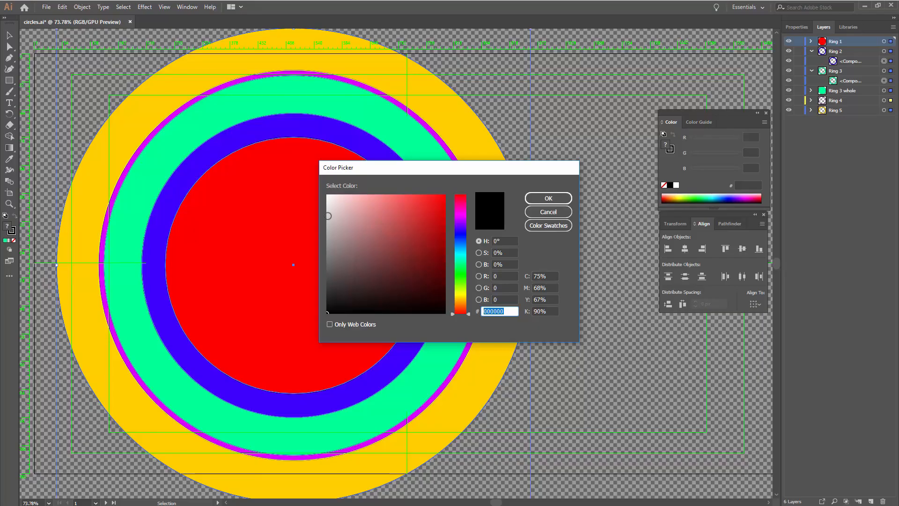
left_click(628, 142)
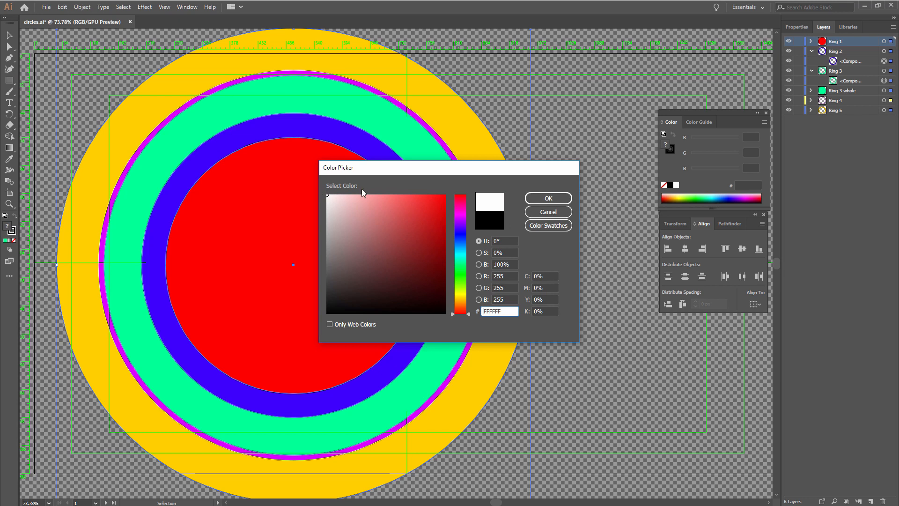
left_click(552, 196)
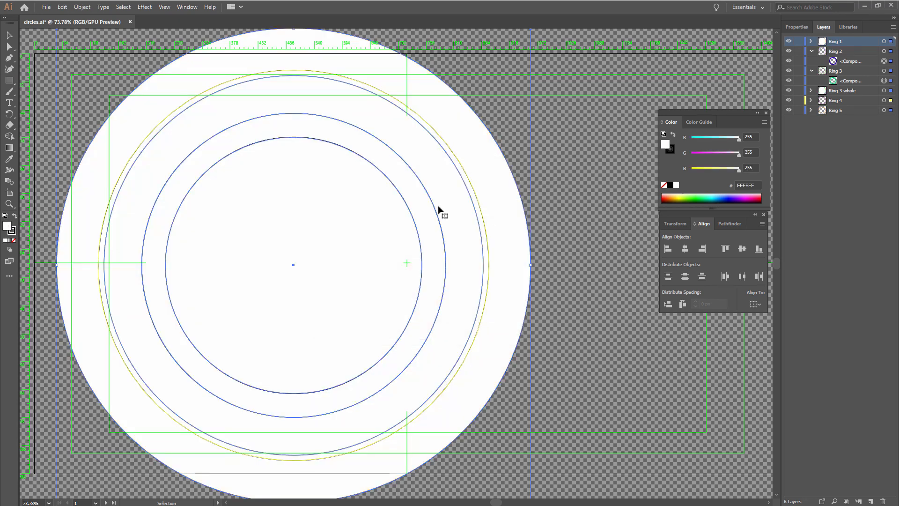
left_click(838, 121)
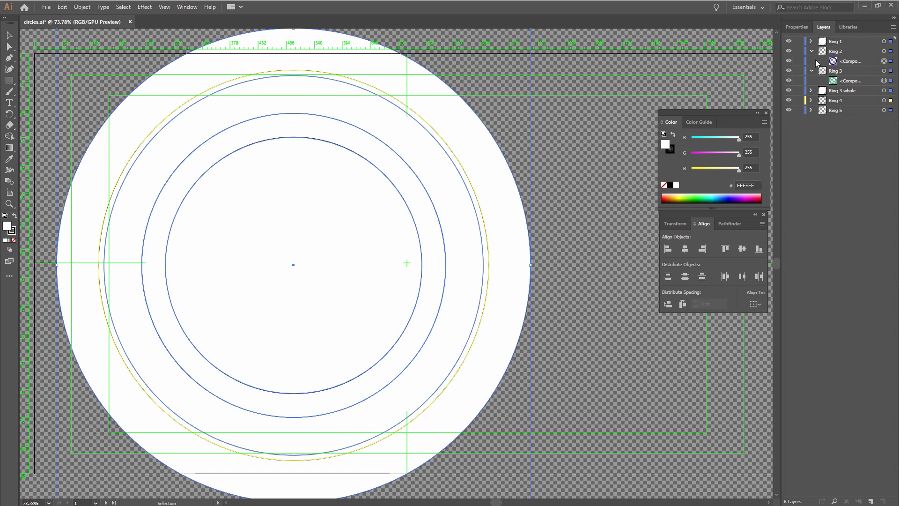
Step: Hide every layer except Ring 1 and save the document as circles white.ai in the AI folder with the default Illustrator options
left_click_drag(788, 51, 791, 156)
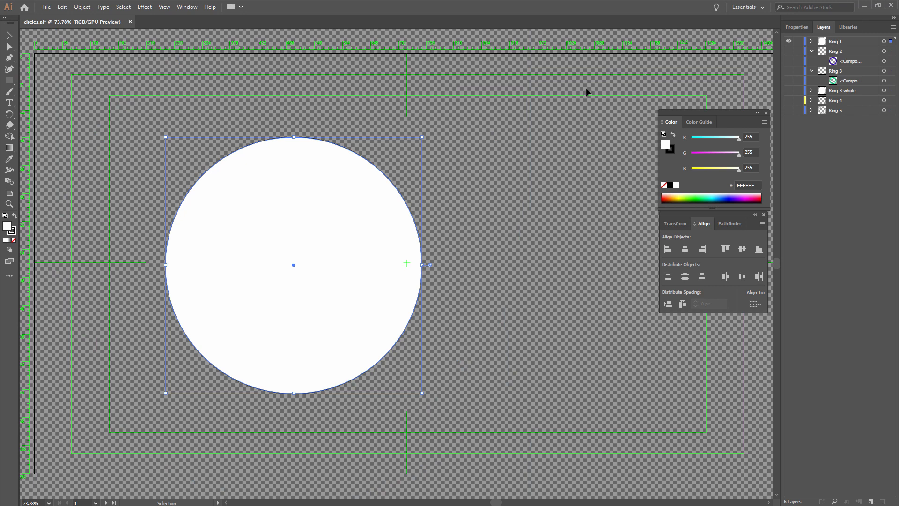
left_click(47, 9)
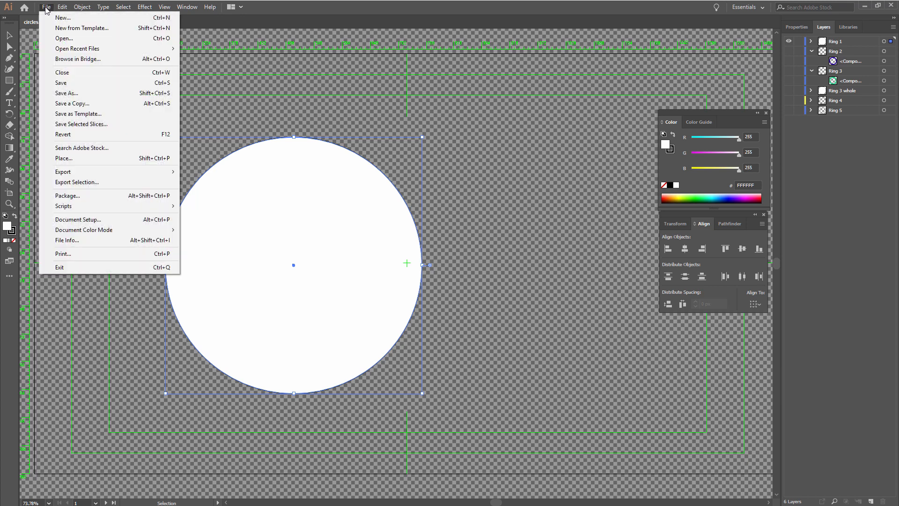
left_click(66, 92)
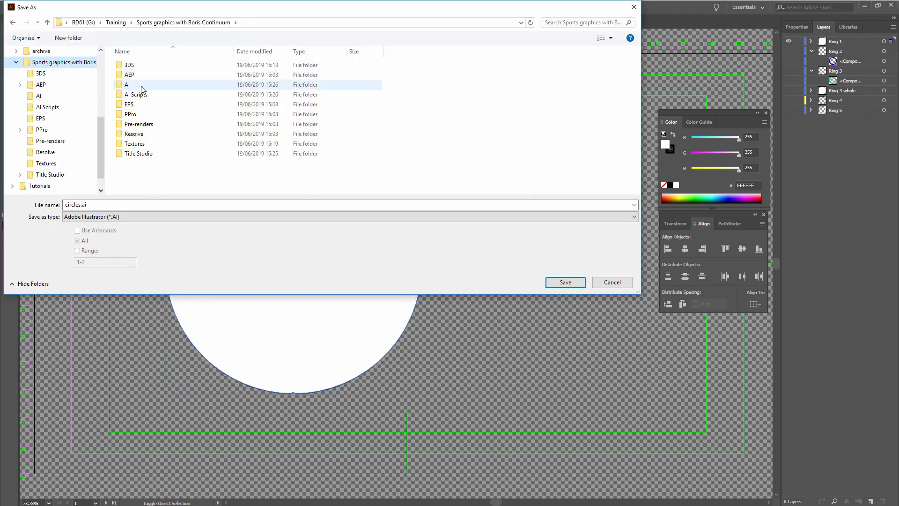
double_click(129, 86)
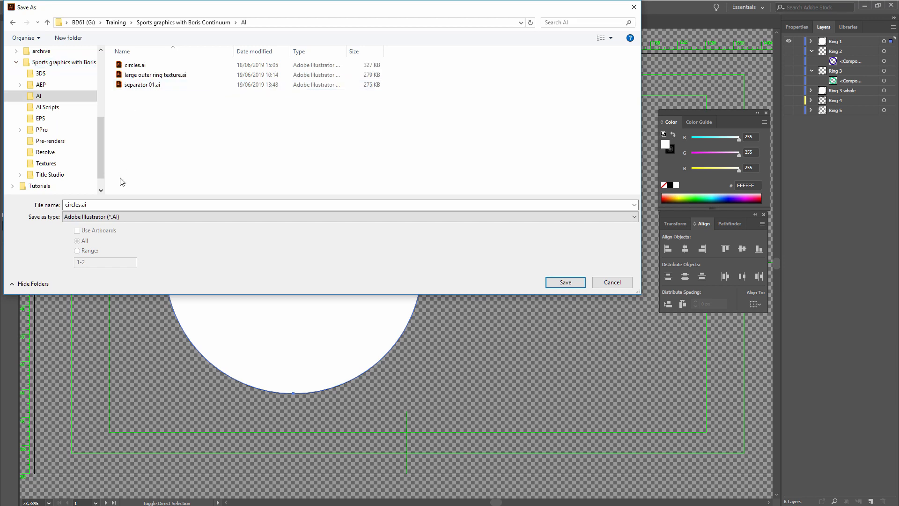
left_click(80, 207)
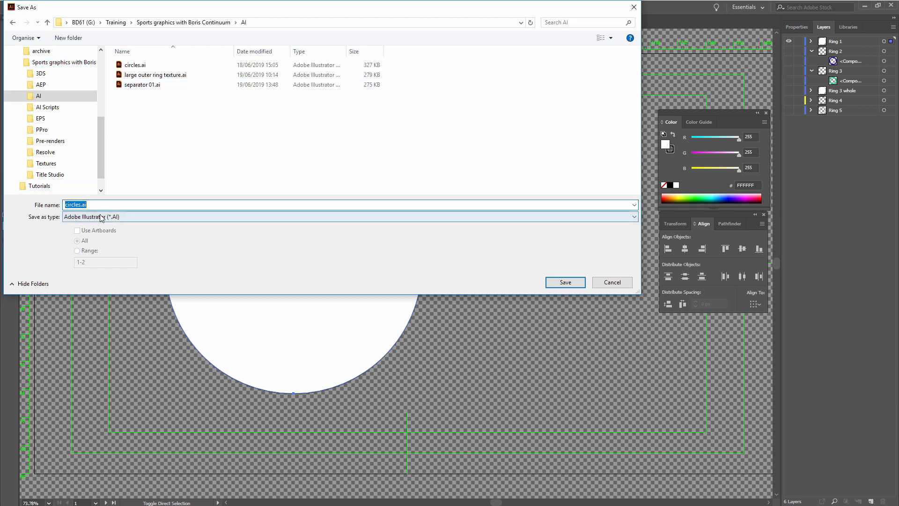
key("Left")
left_click(565, 282)
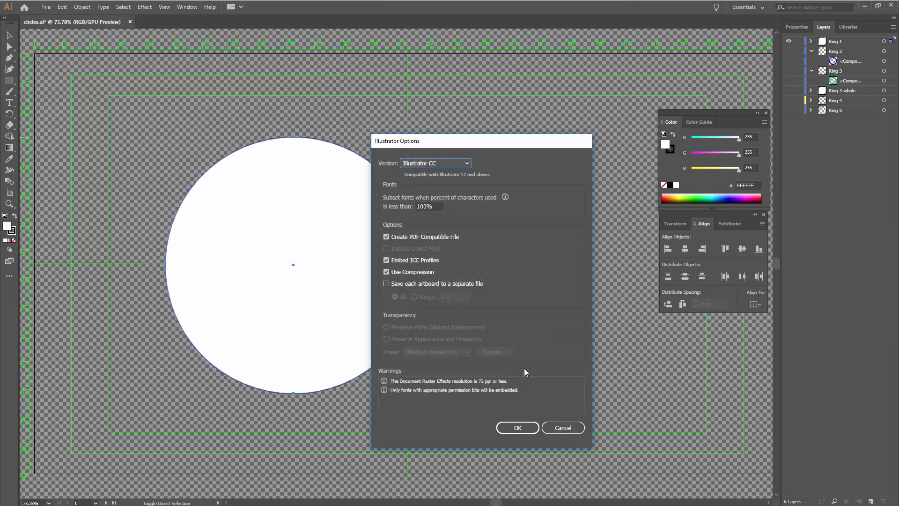
left_click(532, 426)
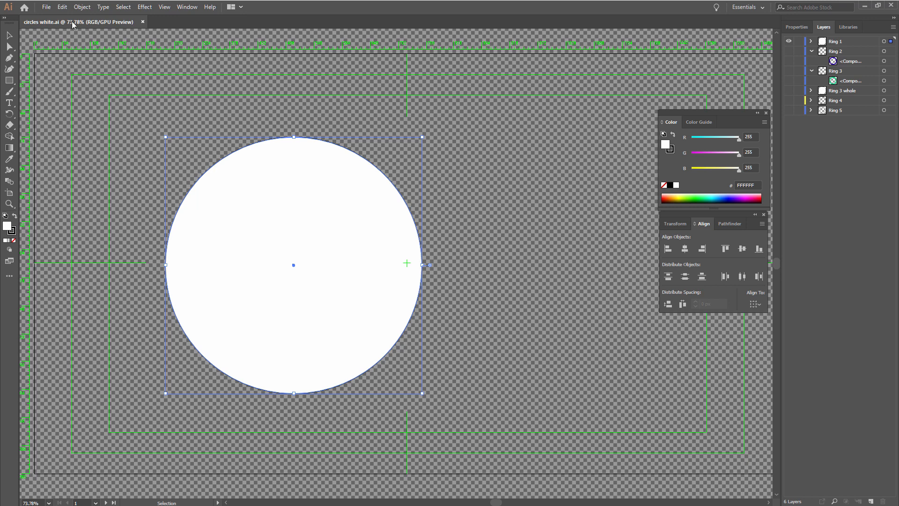
Step: Start saving the document as Illustrator EPS, and create and open a new personal EPS folder inside Sports graphics with Boris Continuum
left_click(45, 6)
left_click(123, 93)
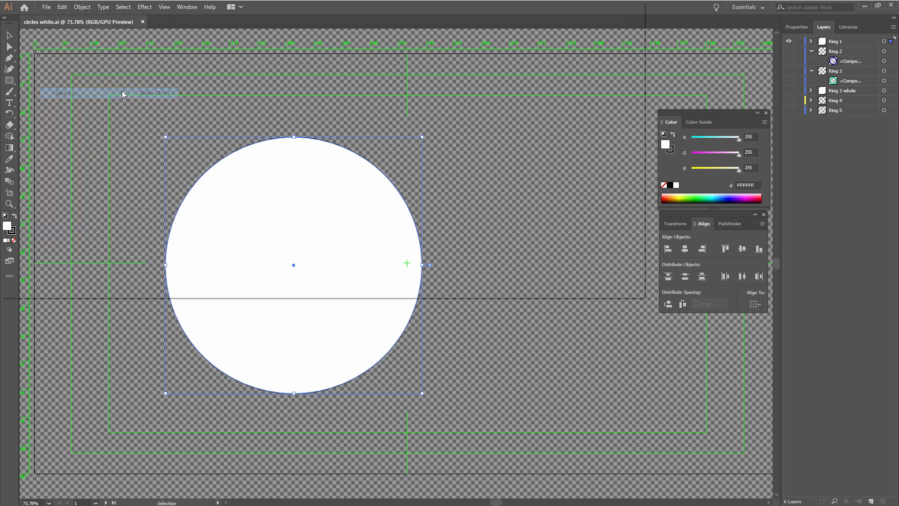
left_click(145, 216)
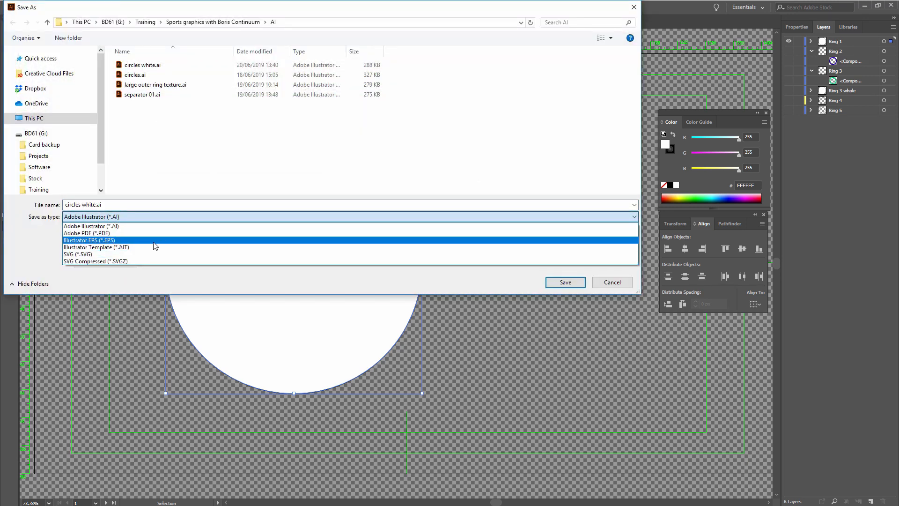
left_click(153, 240)
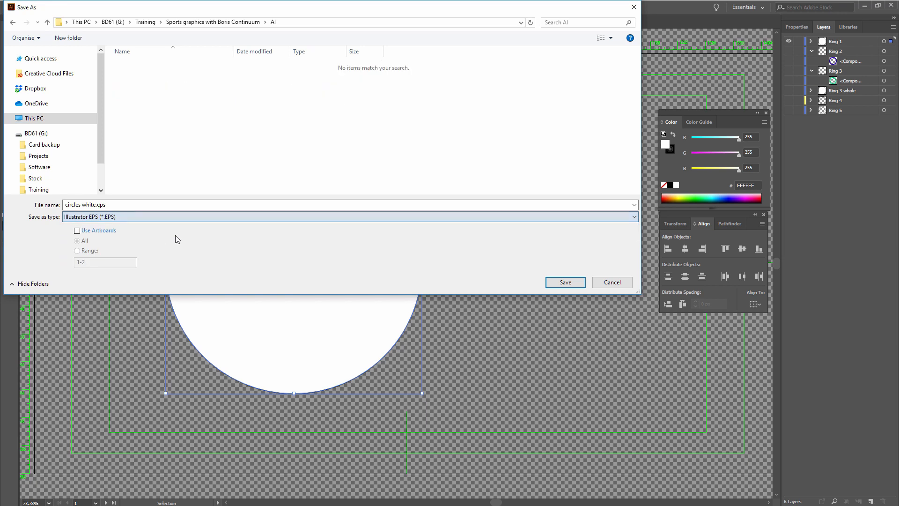
left_click(200, 25)
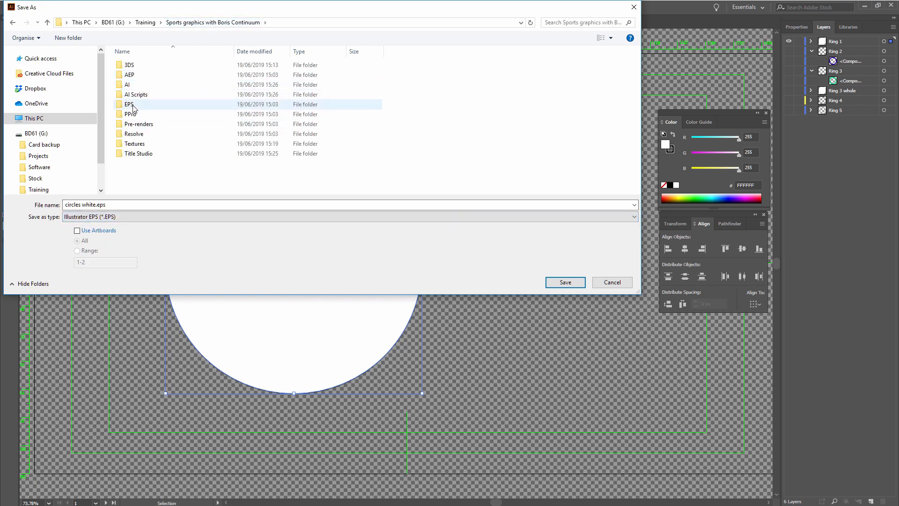
left_click(68, 38)
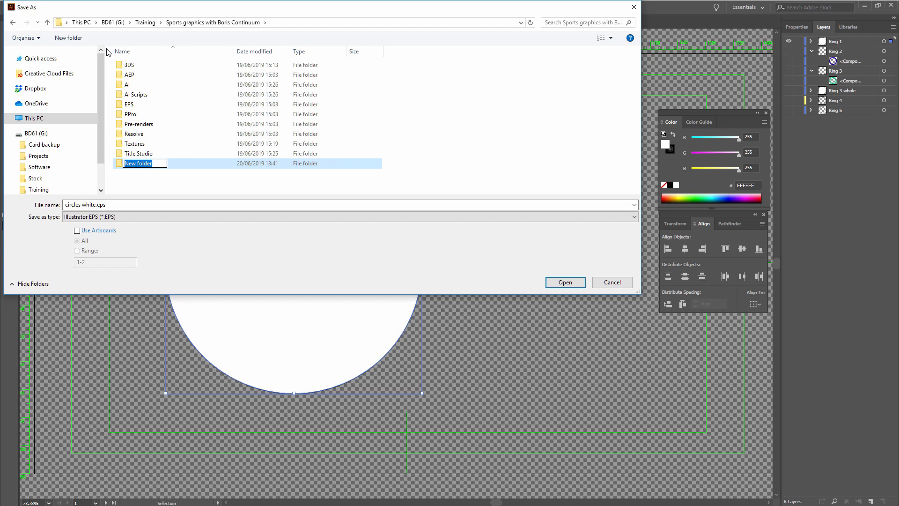
type("EPS Ben")
key("Return")
double_click(141, 164)
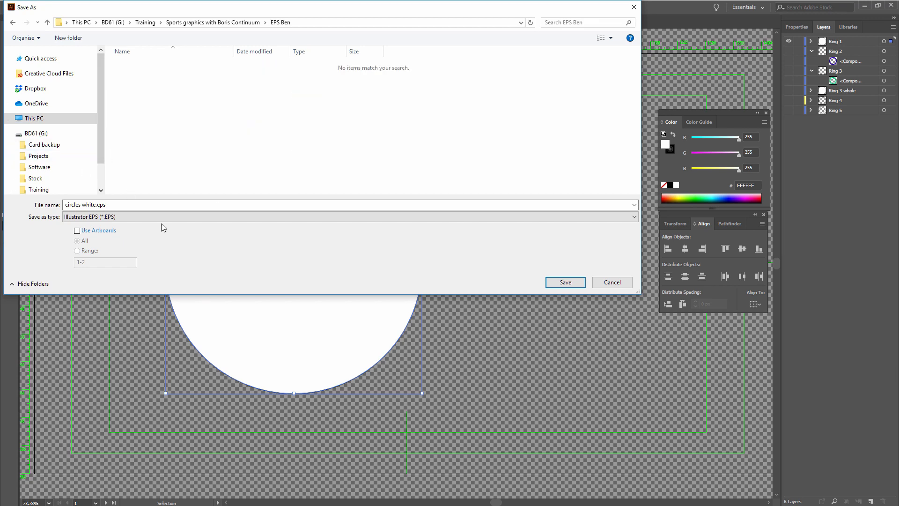
Step: Name the file circles white ring 1.eps and save it with the Illustrator 8 EPS version
left_click(84, 204)
left_click(96, 205)
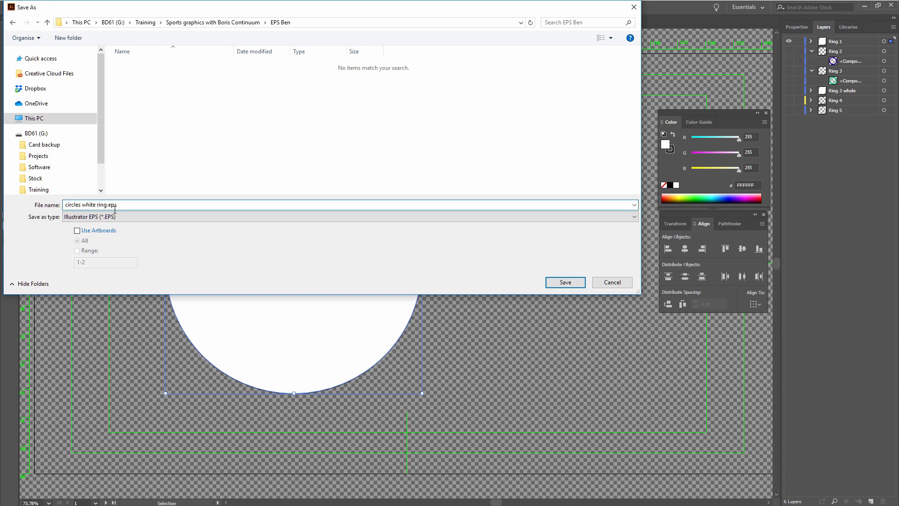
type("ring 1")
left_click(565, 282)
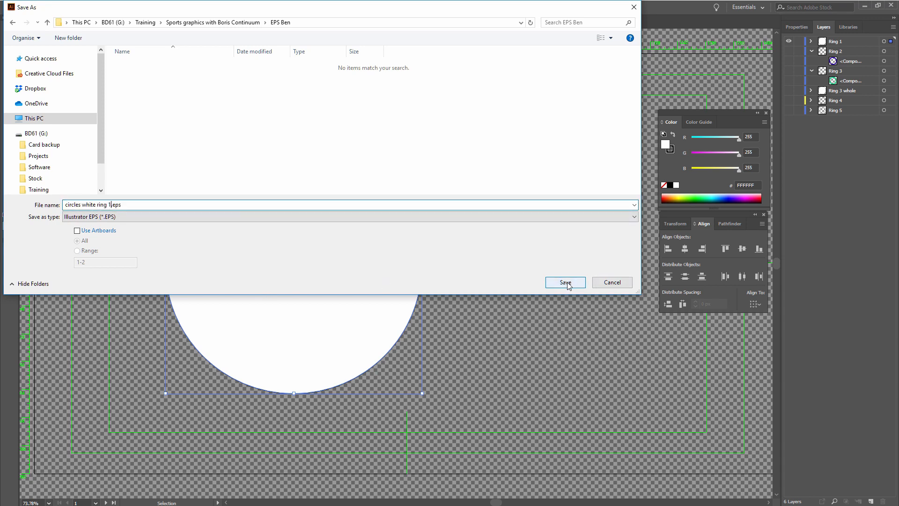
left_click(463, 164)
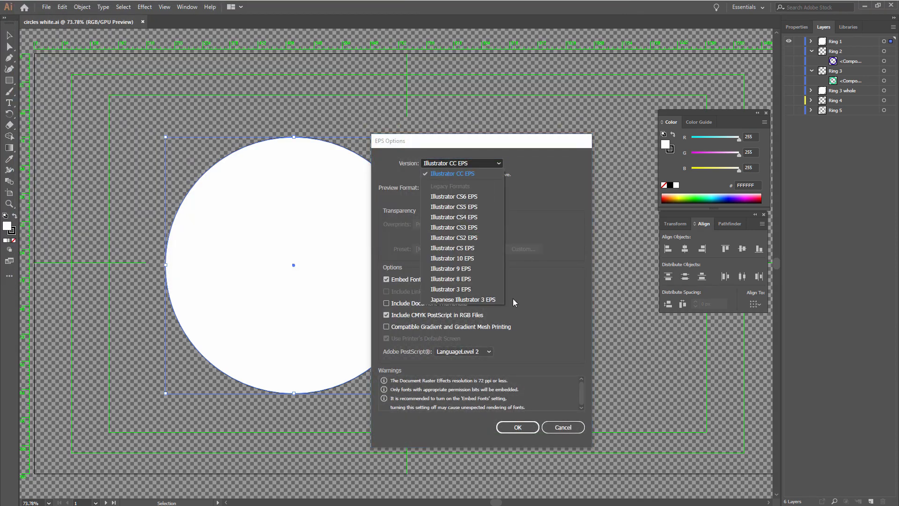
left_click(478, 279)
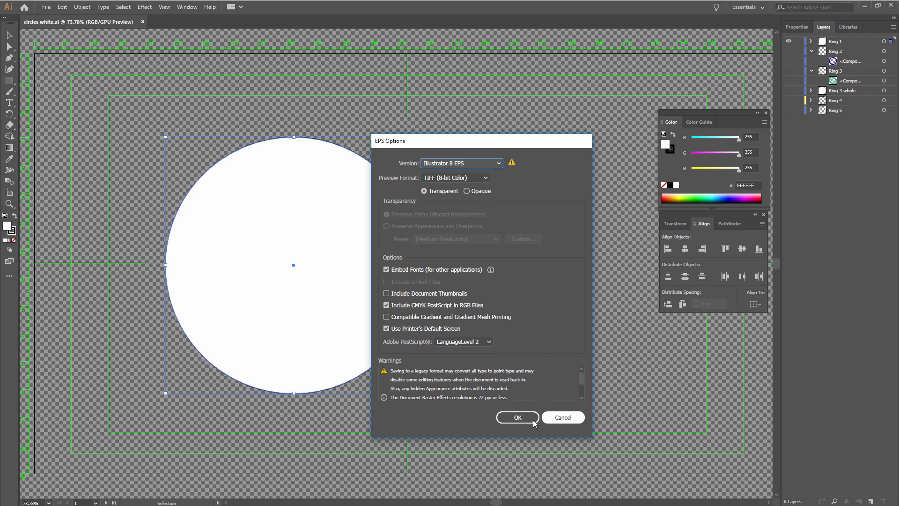
left_click(518, 418)
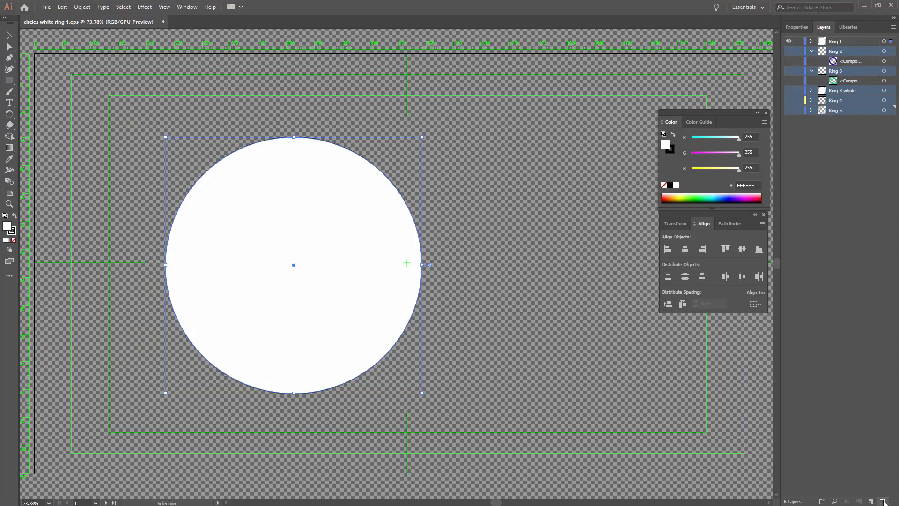
Step: Delete every layer except Ring 1 and save the EPS file again
left_click(883, 501)
key("Return")
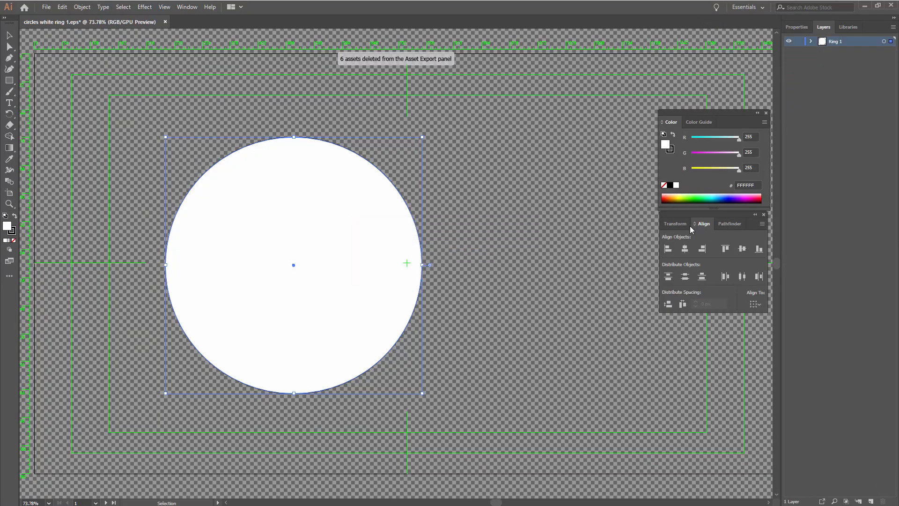
key("a")
key("v")
key("ctrl+s")
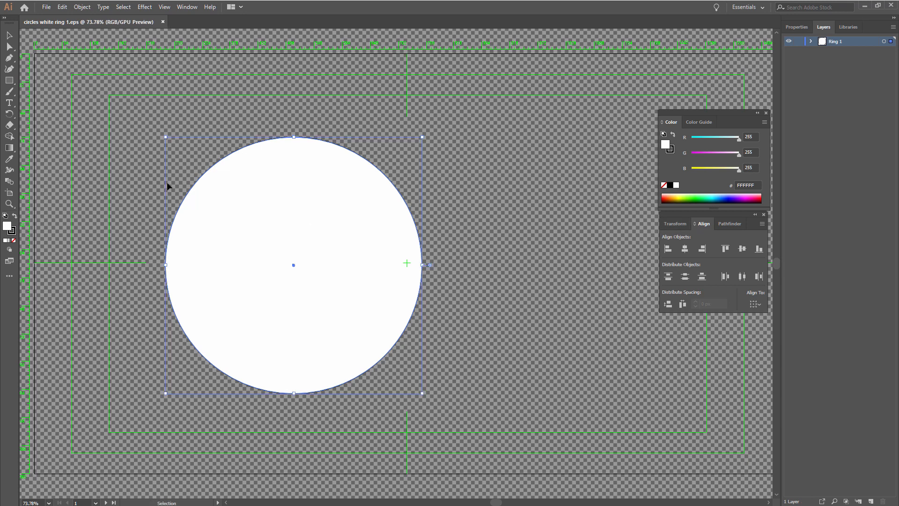
Step: Reopen the recently used circles white.ai document
left_click(43, 7)
mouse_move(105, 52)
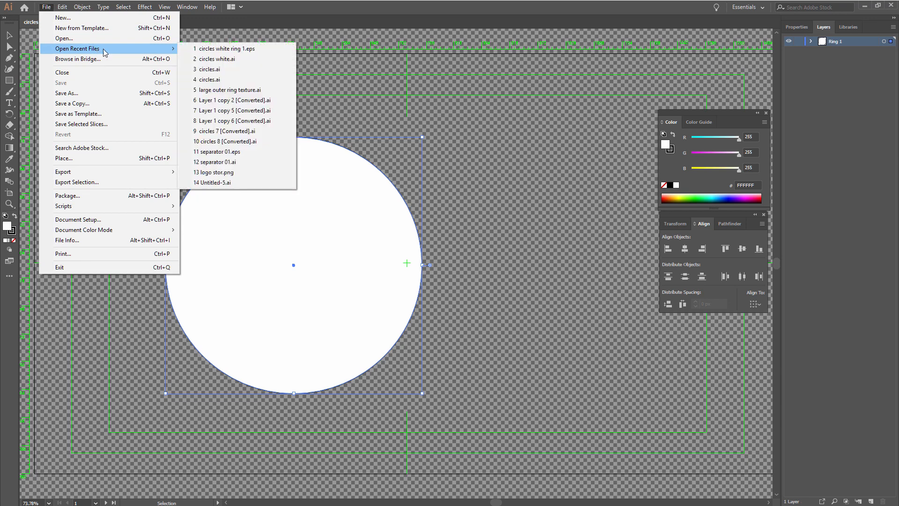
left_click(240, 59)
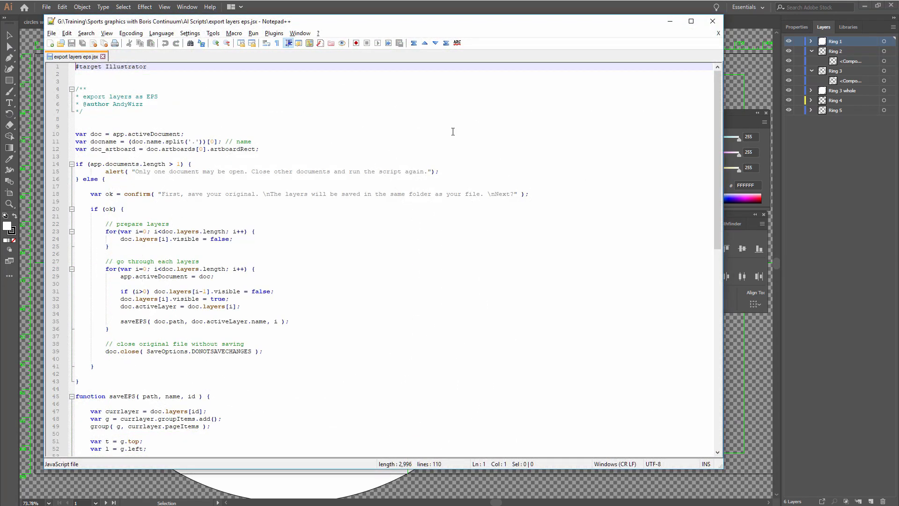
Step: Examine the export layers eps.jsx script in Notepad++, checking its open-document condition and its EPS save options, and minimize the editor
left_click_drag(716, 120, 692, 103)
left_click_drag(137, 179, 343, 186)
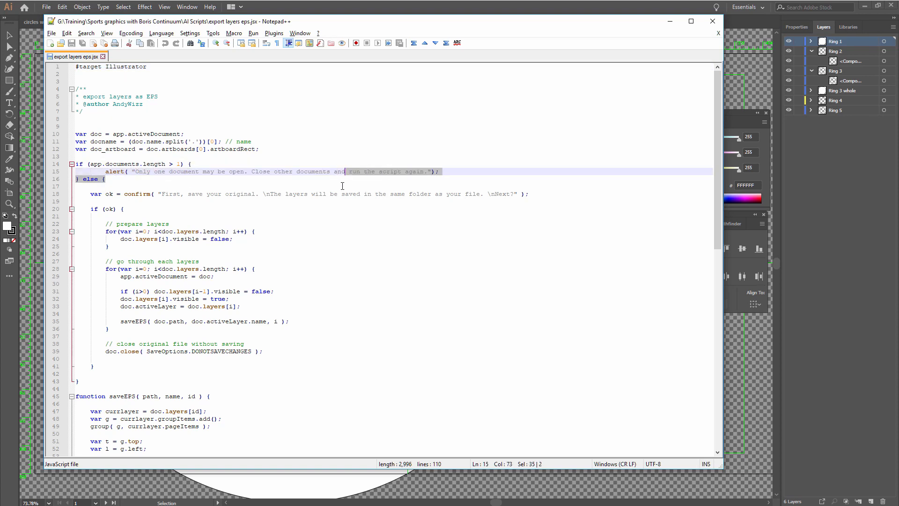
left_click(321, 187)
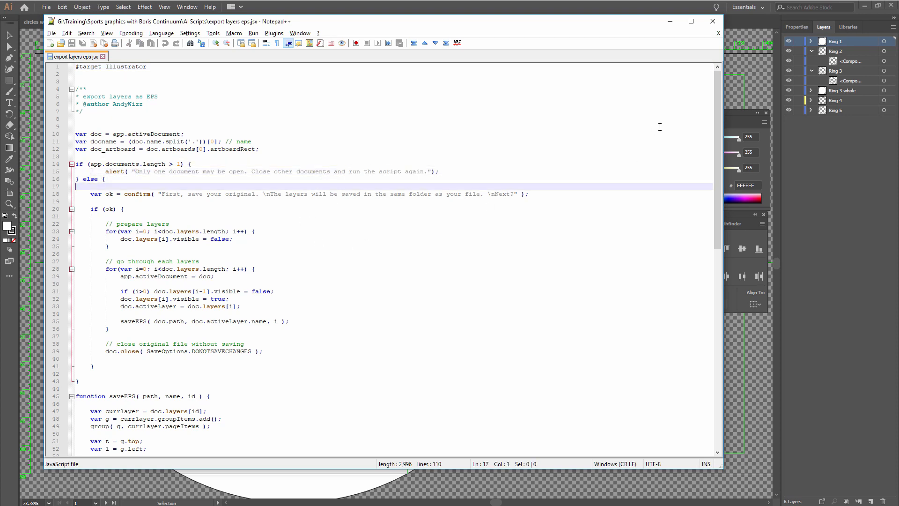
left_click_drag(716, 127, 705, 315)
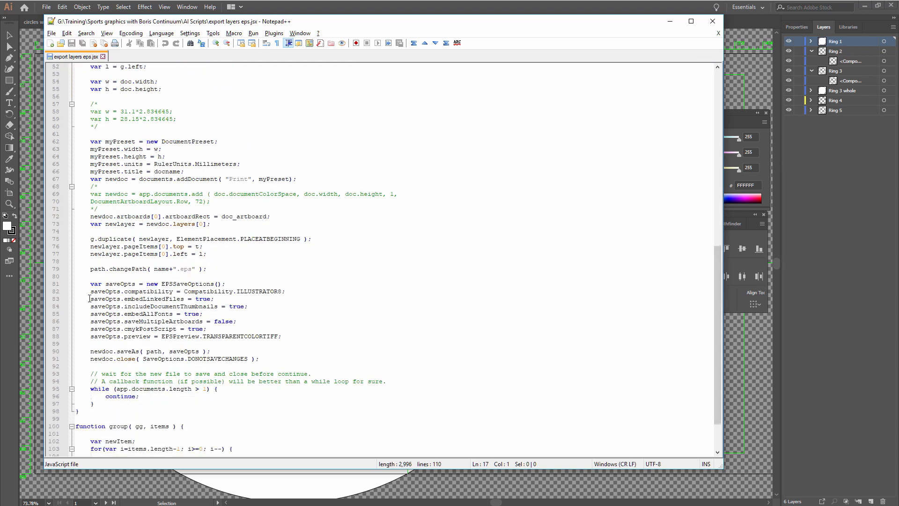
left_click_drag(282, 291, 241, 291)
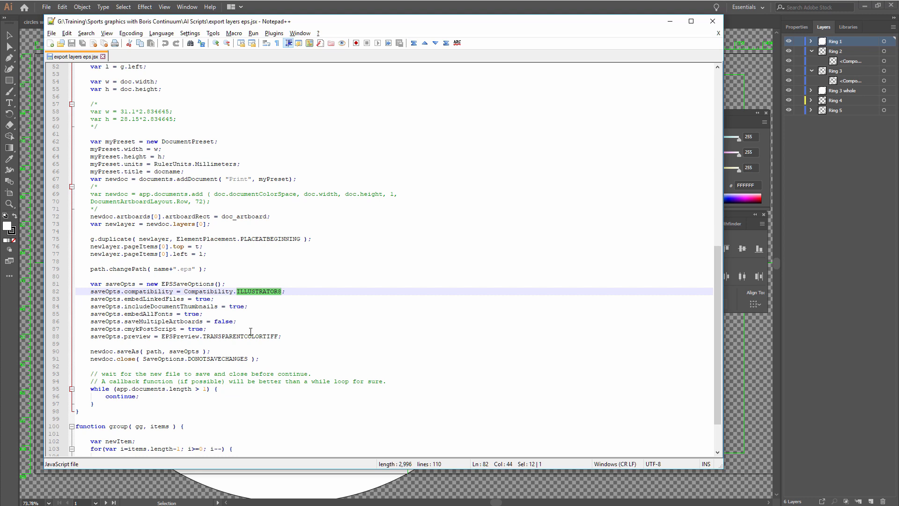
left_click(295, 314)
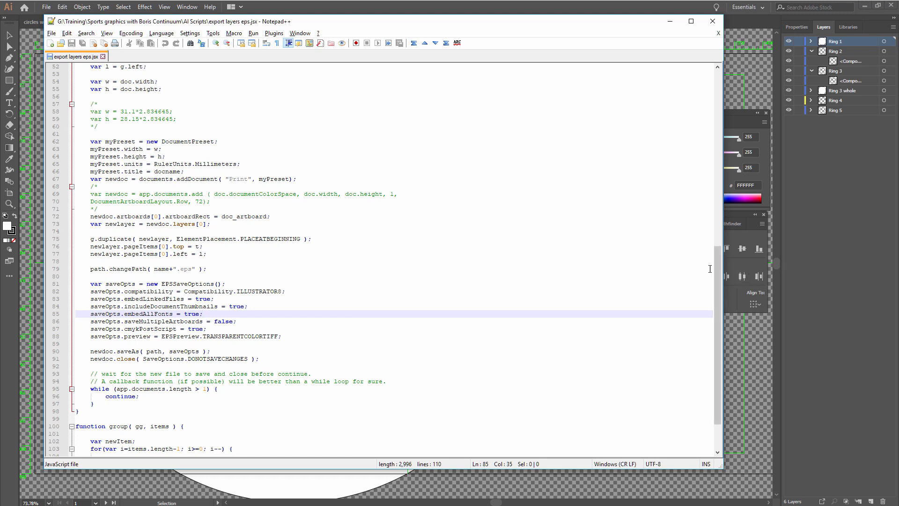
left_click_drag(717, 268, 533, 14)
left_click(669, 21)
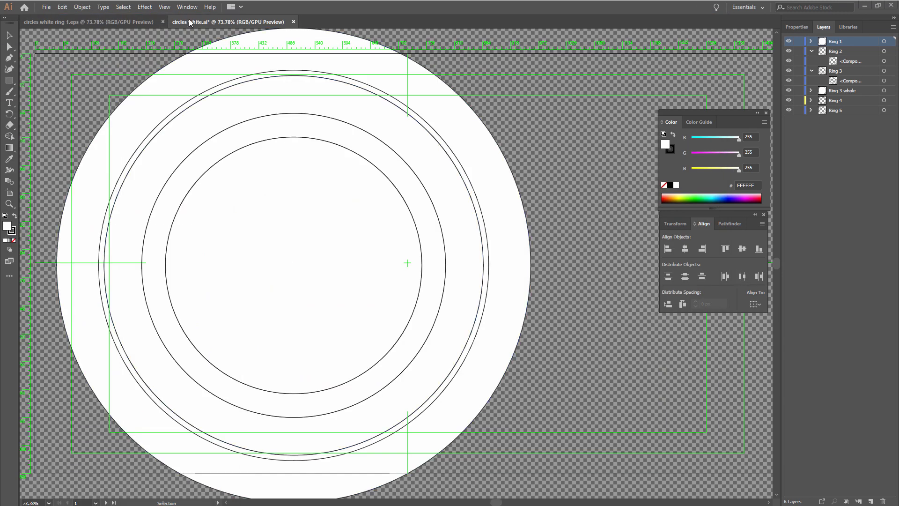
Step: Try to run the export layers eps.jsx script from the AI Scripts folder on circles white.ai
left_click(52, 7)
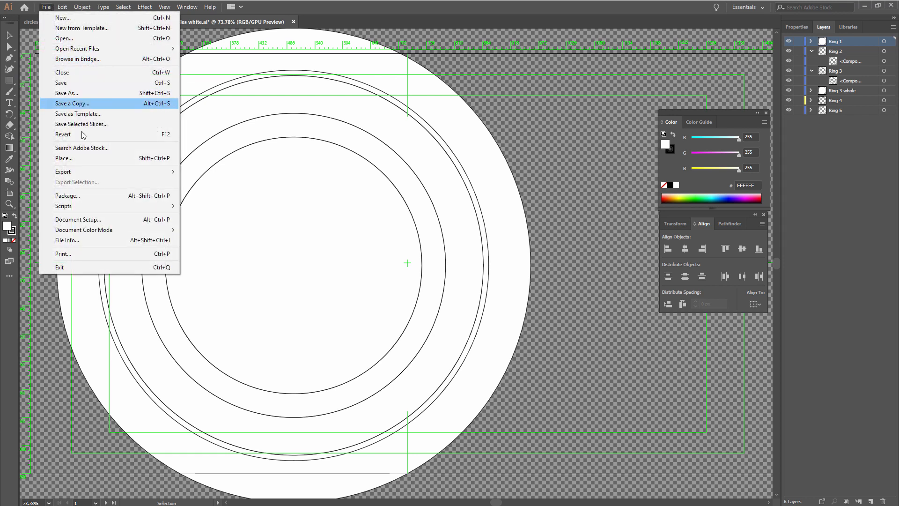
mouse_move(113, 206)
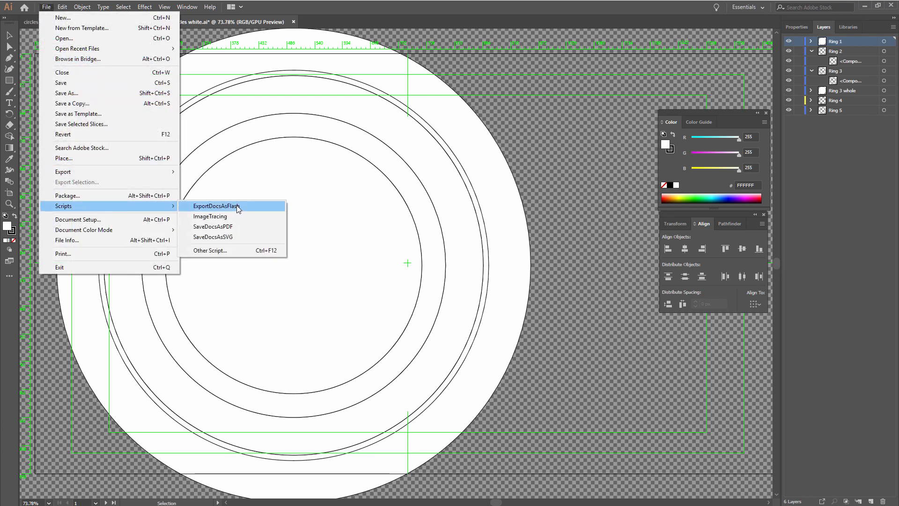
left_click(237, 250)
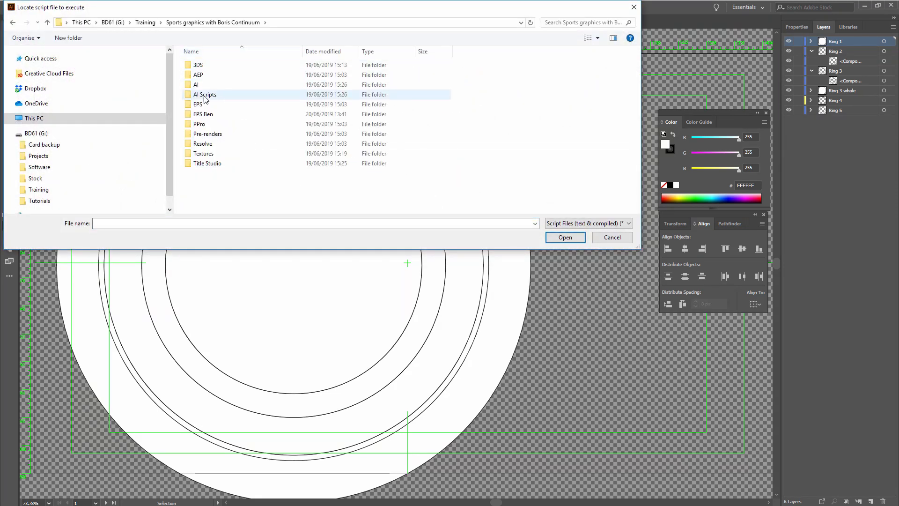
double_click(216, 95)
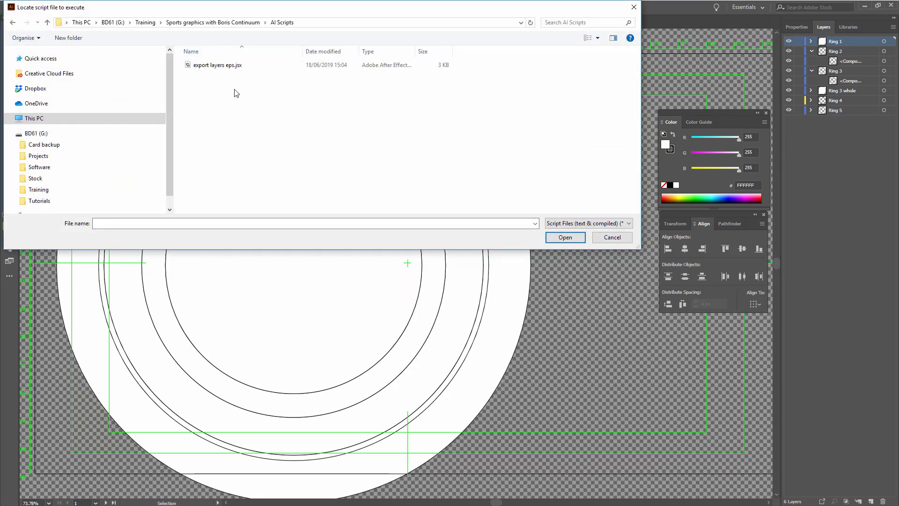
left_click(220, 67)
left_click(565, 238)
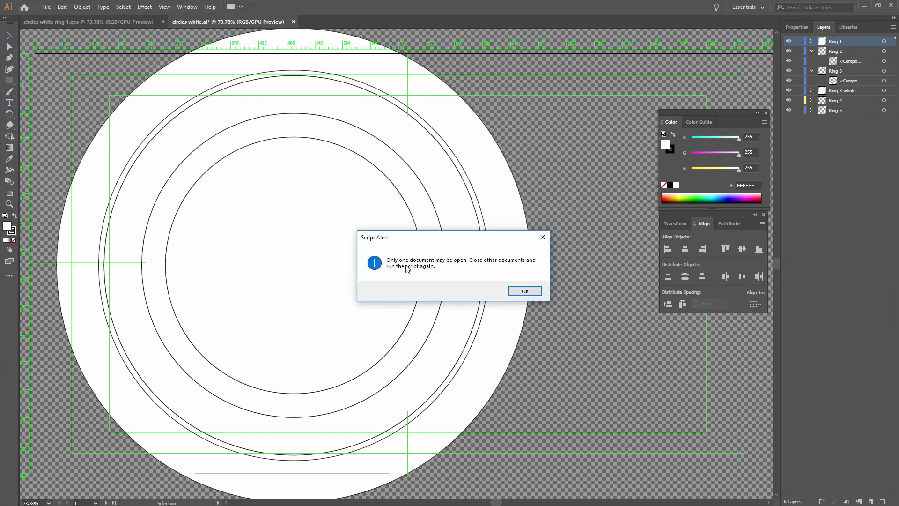
left_click(523, 289)
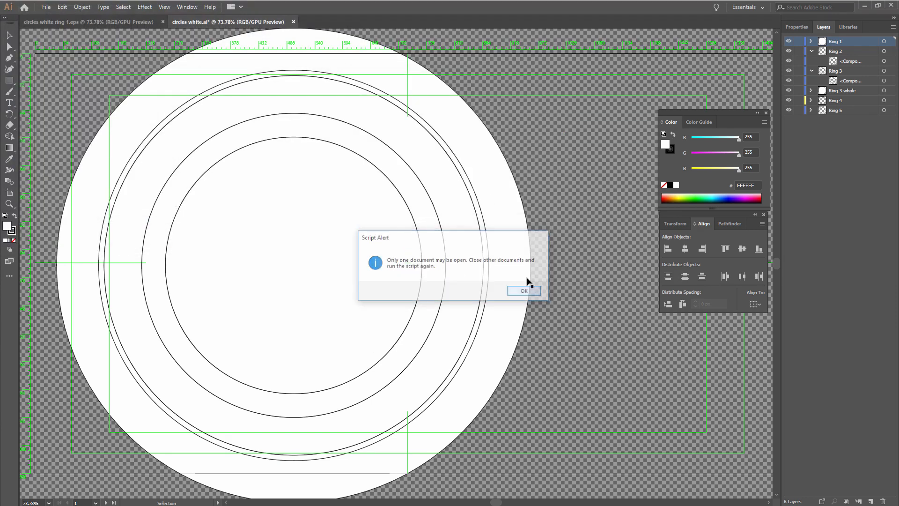
Step: Close circles white ring 1.eps, and run export layers eps.jsx on circles white.ai to export every layer as EPS
left_click(162, 22)
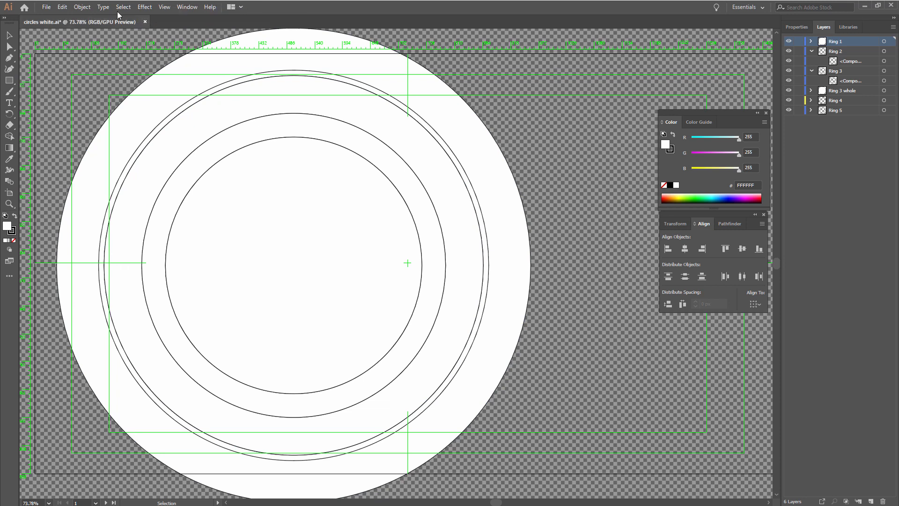
left_click(47, 7)
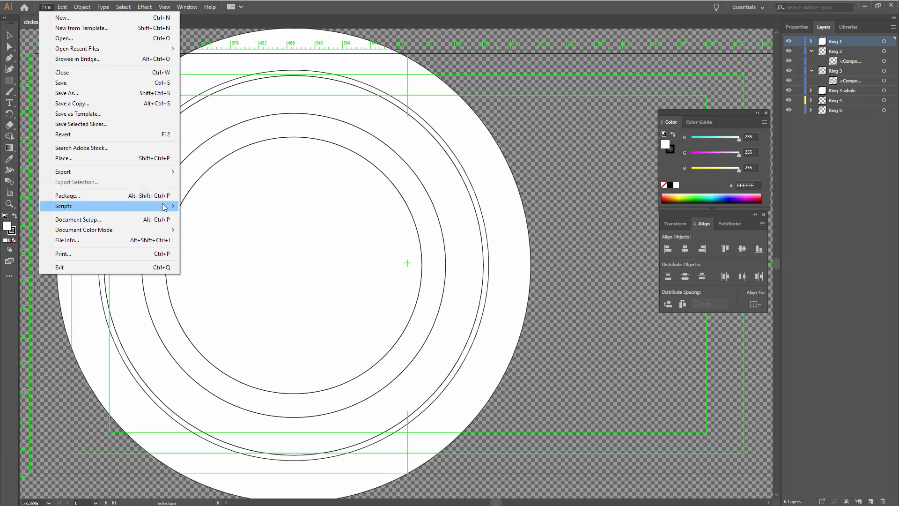
mouse_move(167, 206)
left_click(222, 253)
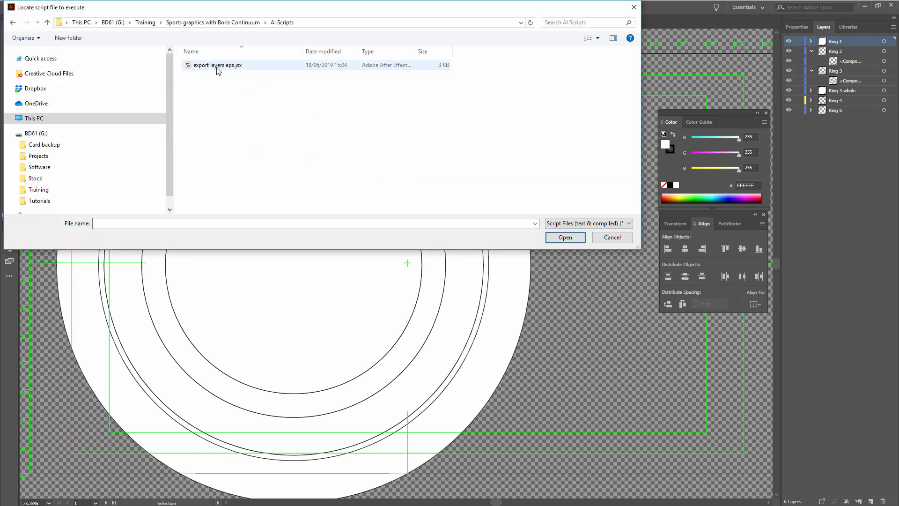
double_click(217, 68)
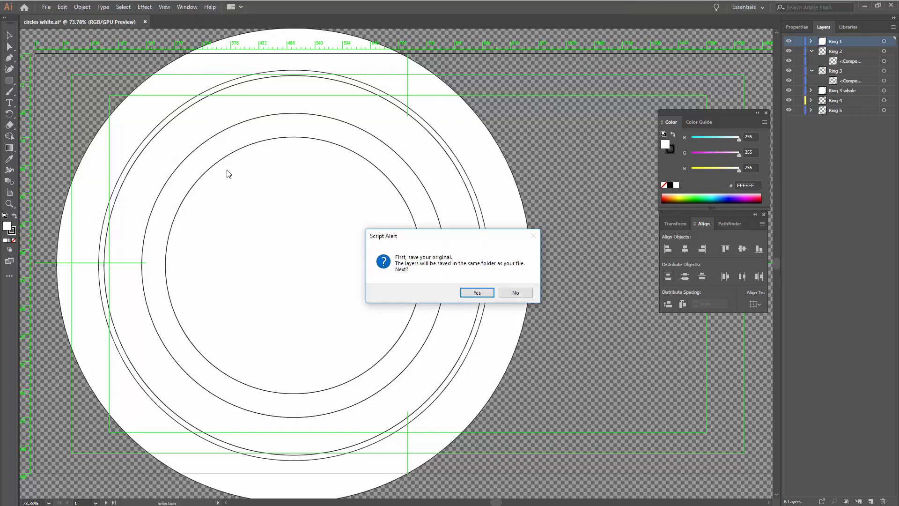
left_click(477, 293)
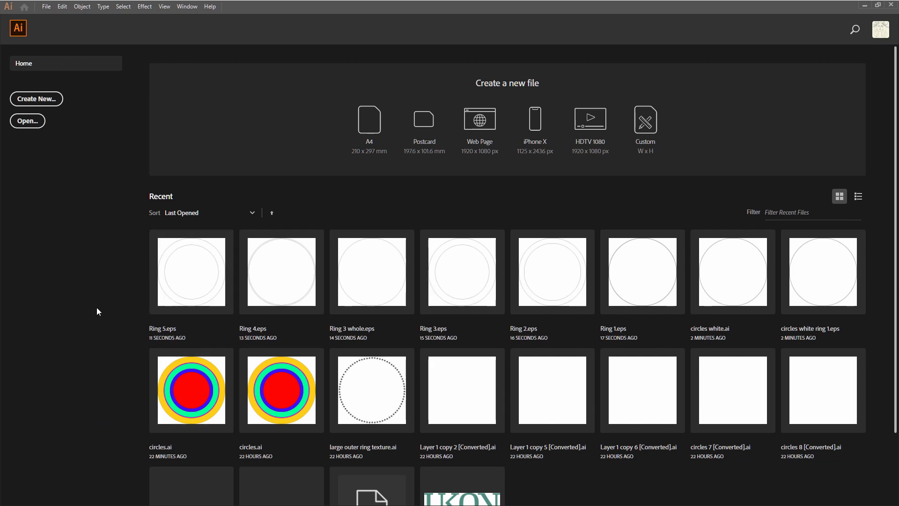
Step: Cut the six exported files Ring 1 to Ring 5 and Ring 3 whole.eps from the AI folder in File Explorer
key("ctrl+o")
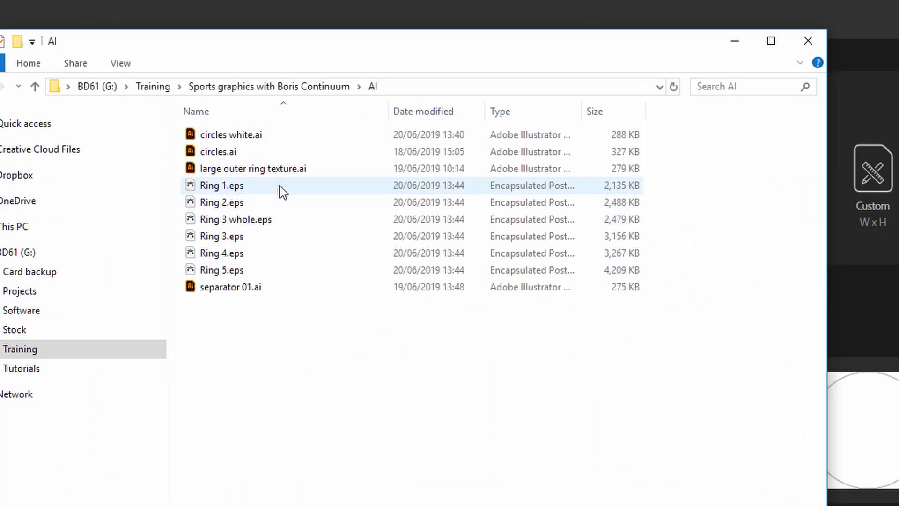
left_click_drag(301, 129, 286, 176)
left_click_drag(255, 265, 235, 273)
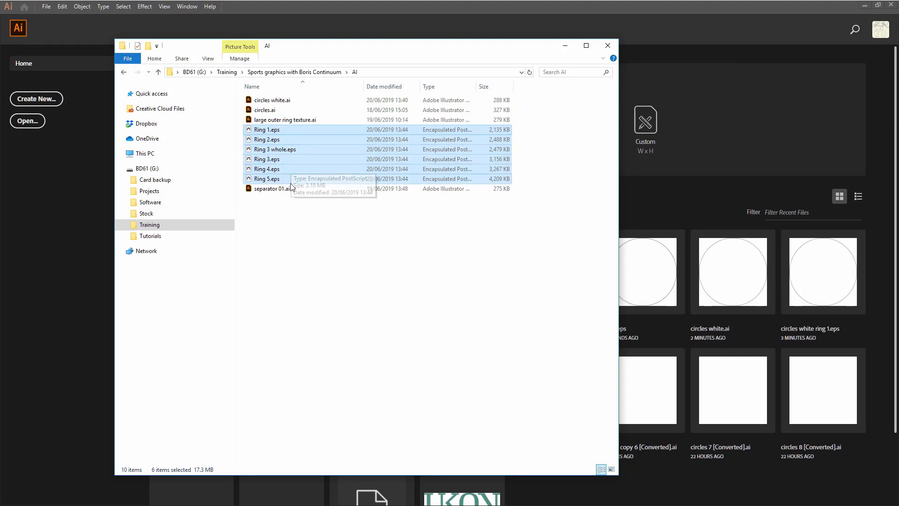
right_click(264, 131)
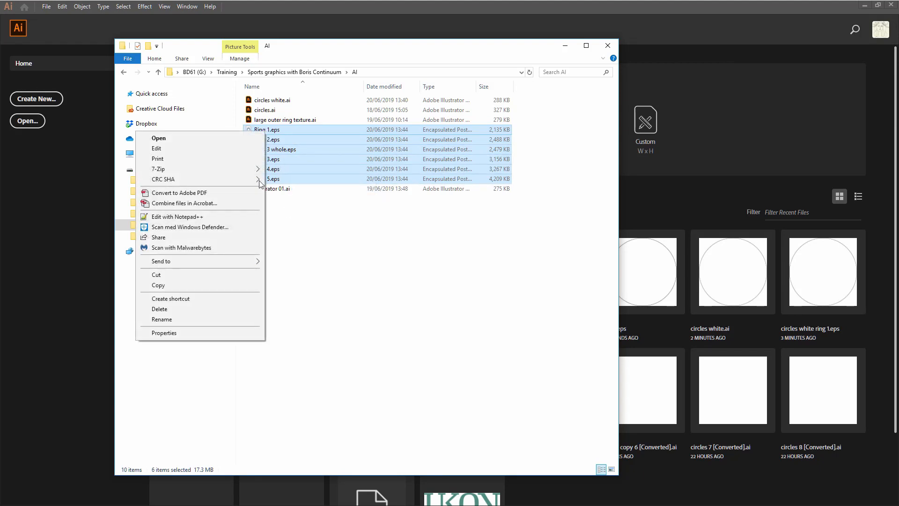
left_click(244, 274)
Step: Delete circles white ring 1.eps from the EPS Ben folder and paste the six ring EPS files there
left_click(317, 73)
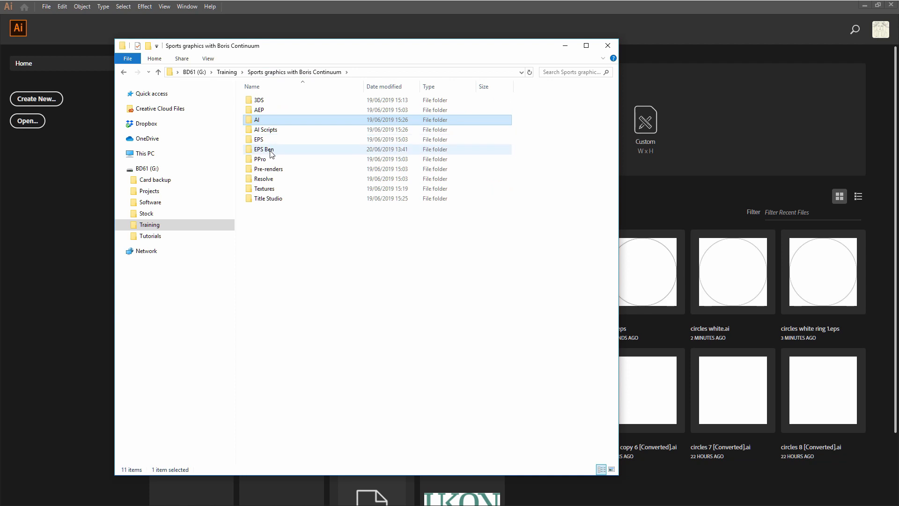
double_click(290, 149)
left_click_drag(311, 128, 278, 103)
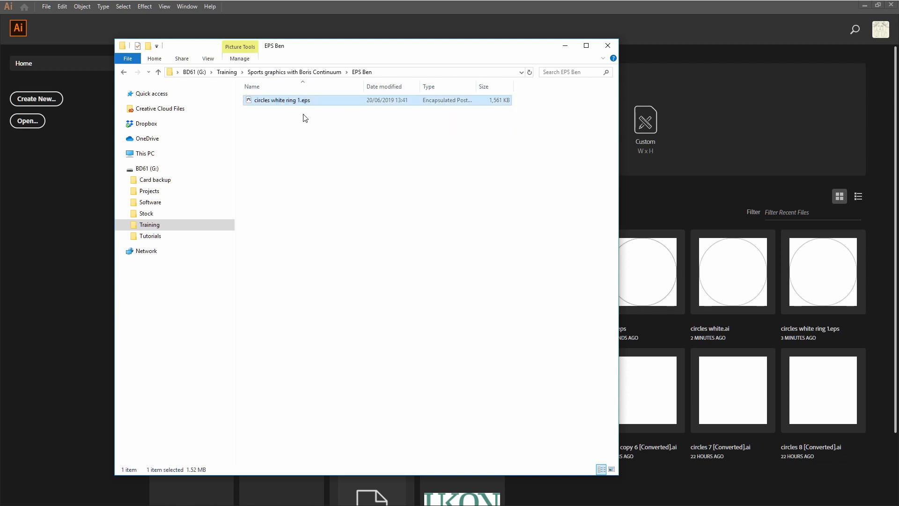
key("Delete")
right_click(282, 125)
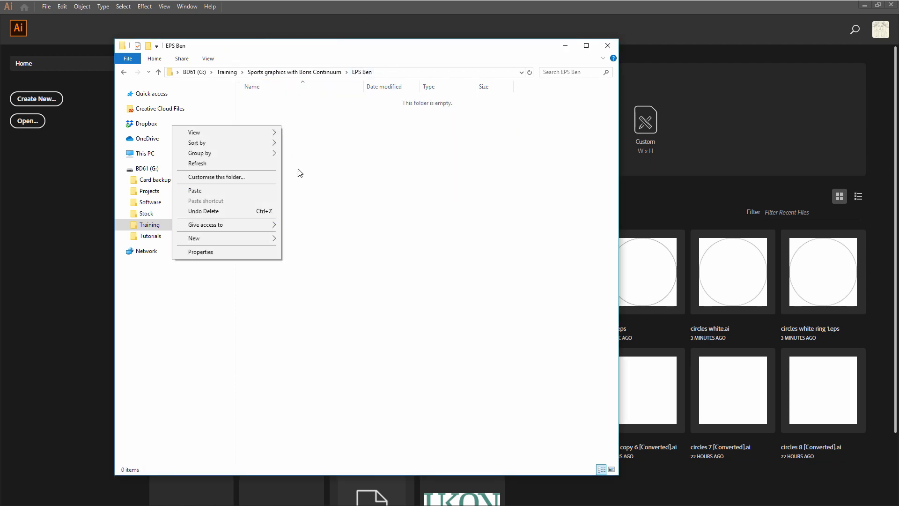
left_click(258, 190)
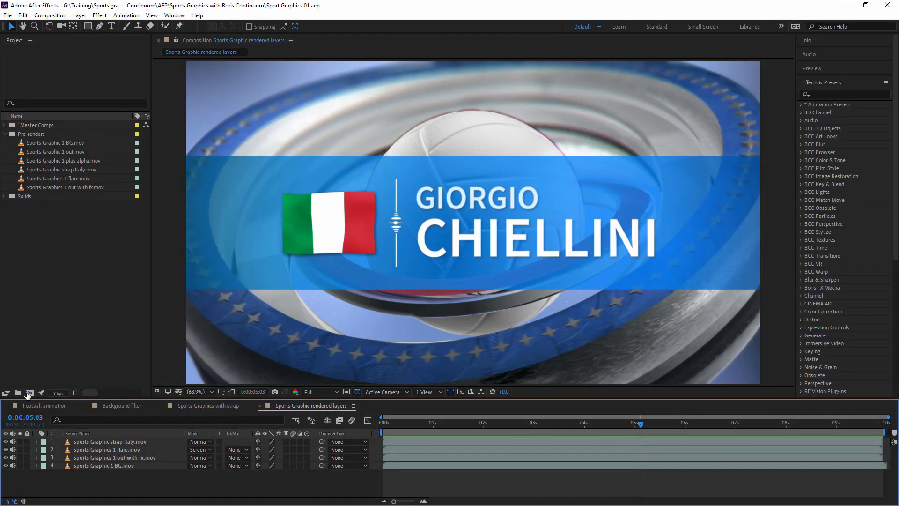
Step: Switch to After Effects, collapse the Pre-renders folder, and create a composition named Ring animation 01 with a duration of 0:00:10:00
left_click(4, 134)
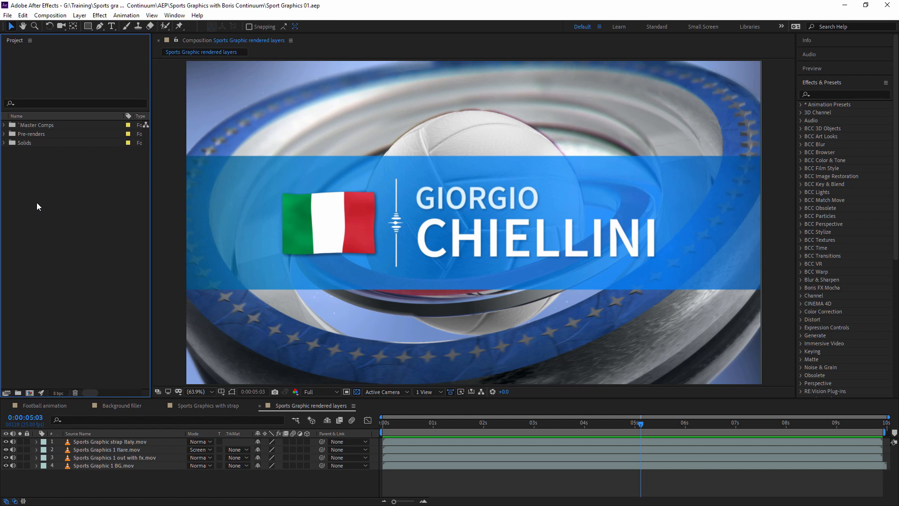
left_click(30, 392)
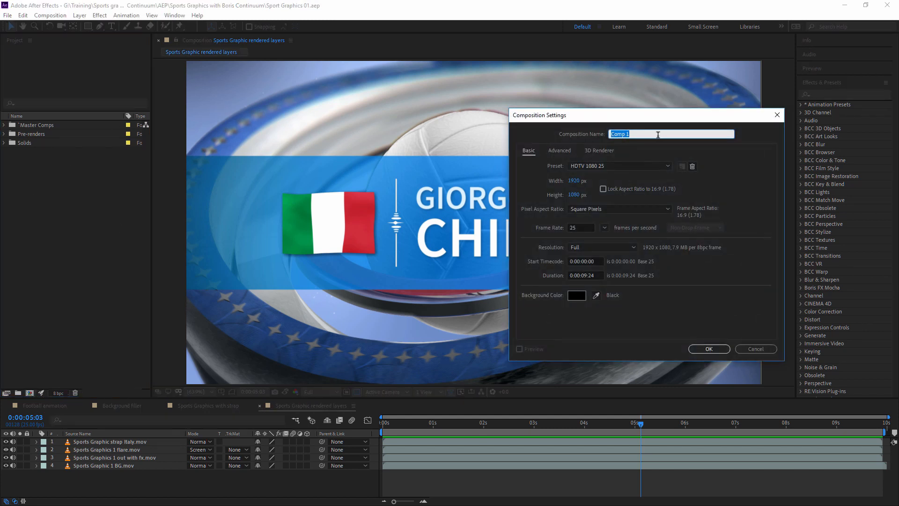
left_click(594, 276)
type("1000")
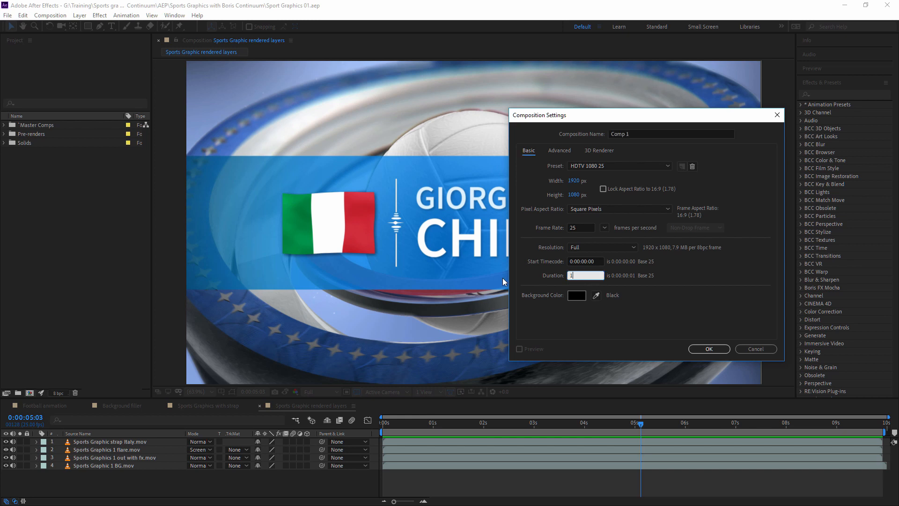
left_click(640, 133)
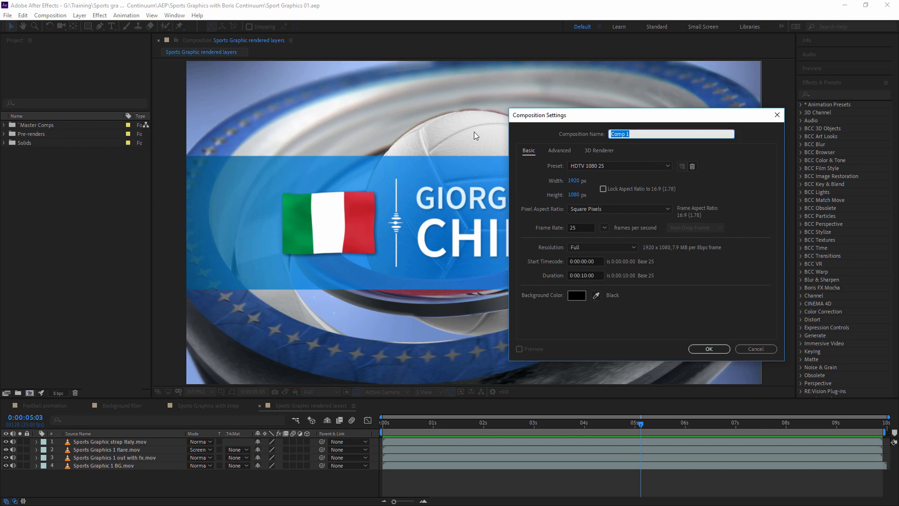
type("Ring animation 01")
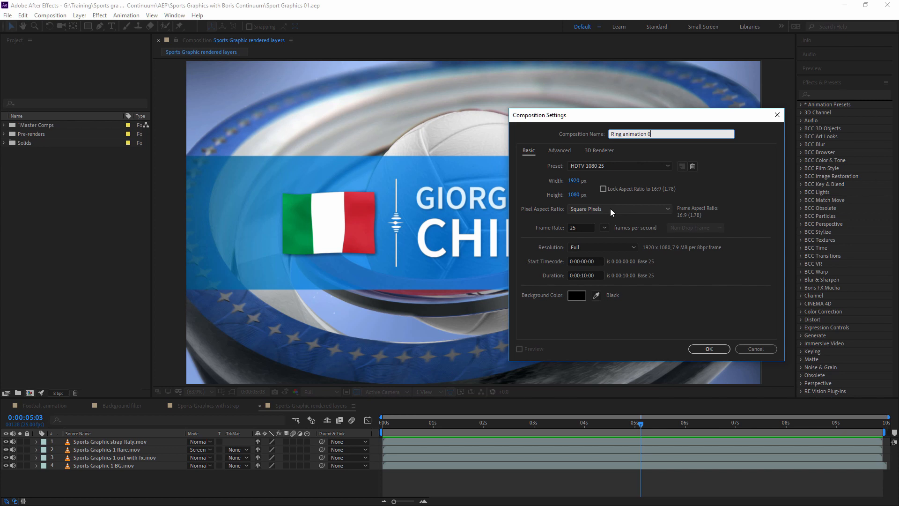
left_click(703, 349)
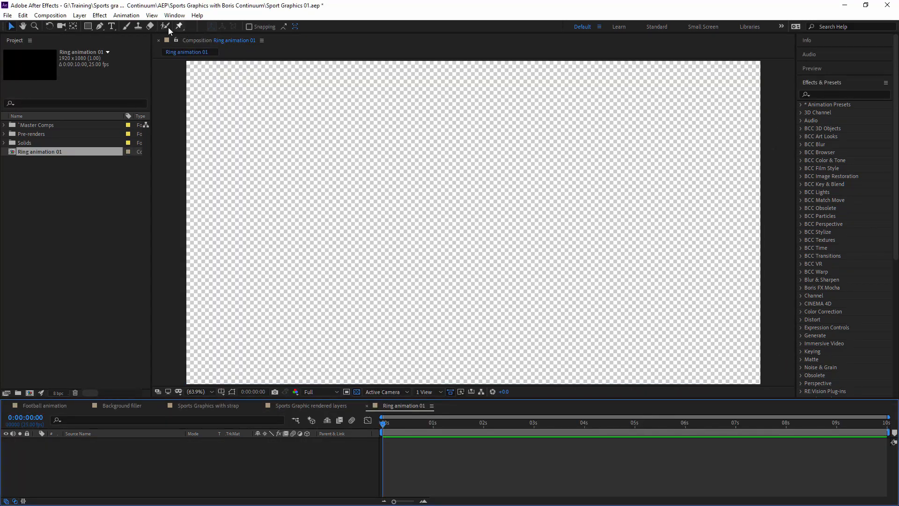
Step: Add a comp-sized black solid named Rings Title Studio to the Ring animation 01 composition
left_click(100, 15)
left_click(79, 15)
mouse_move(92, 25)
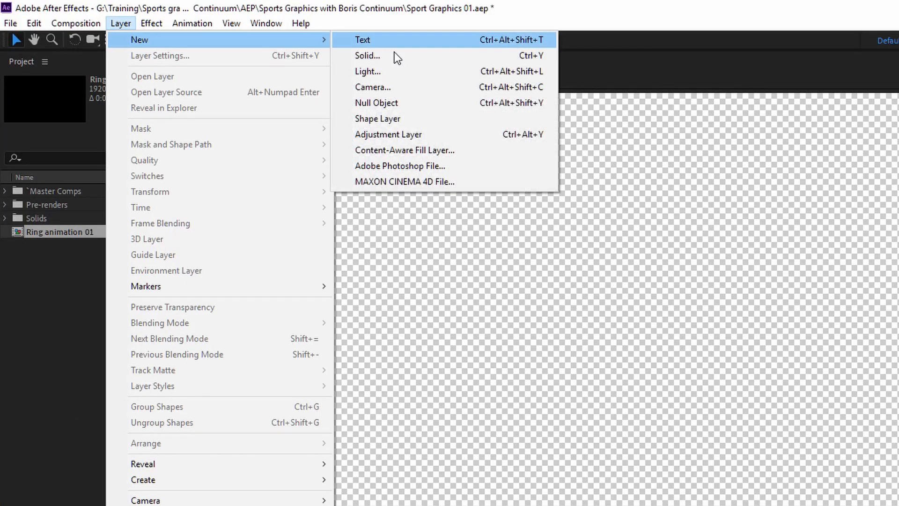
left_click(395, 56)
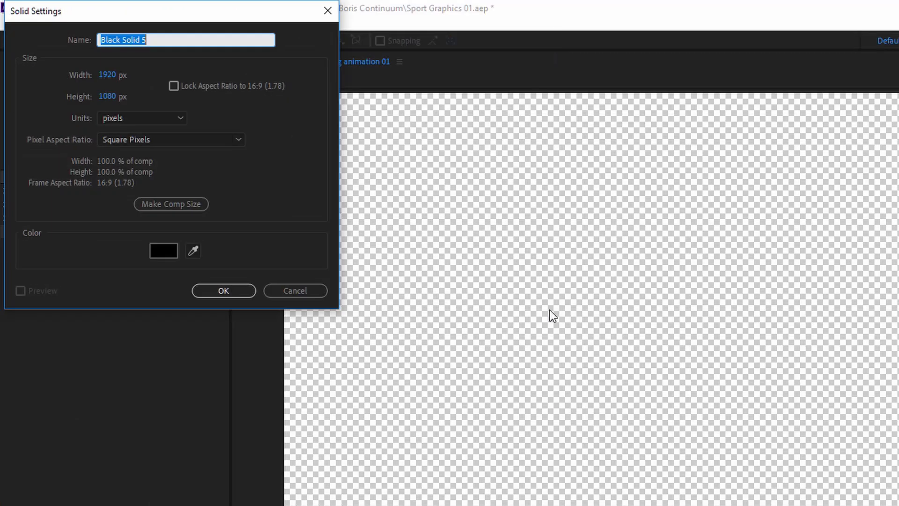
left_click(165, 205)
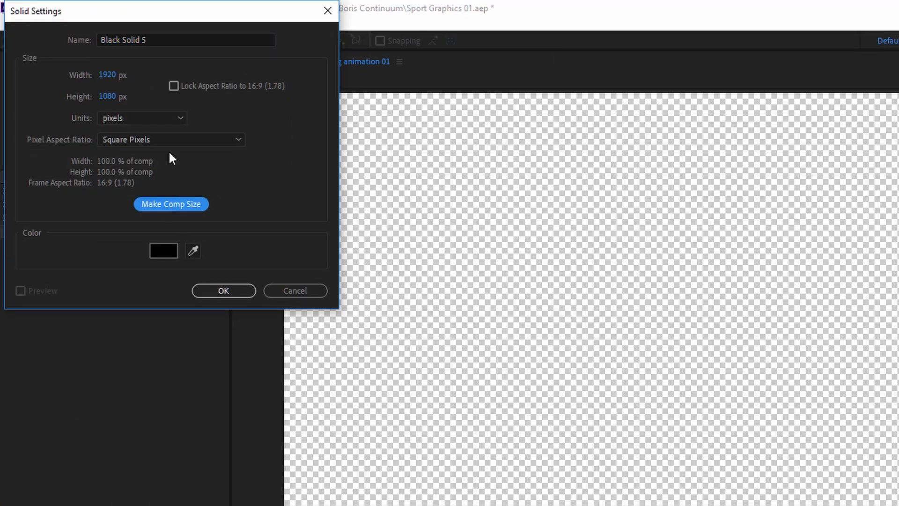
left_click(185, 44)
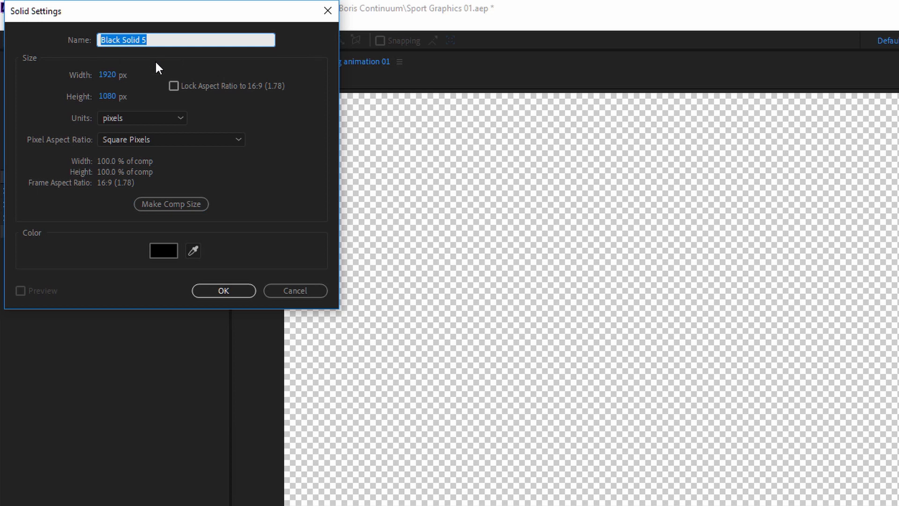
type("Rings T")
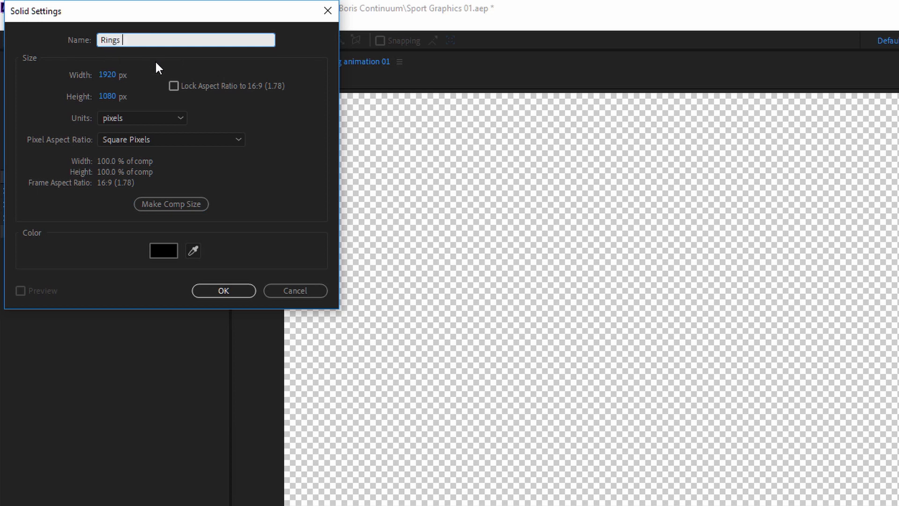
type("itle ")
type("S")
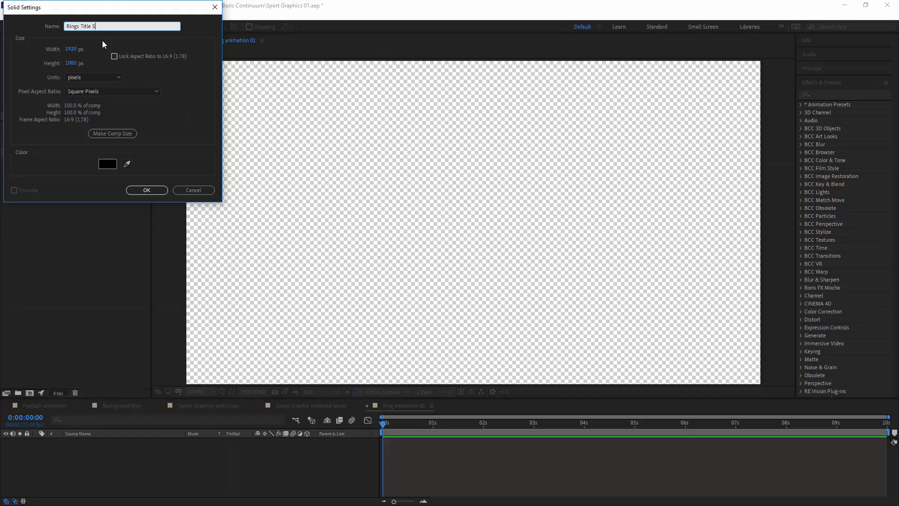
type("tudio")
key("Return")
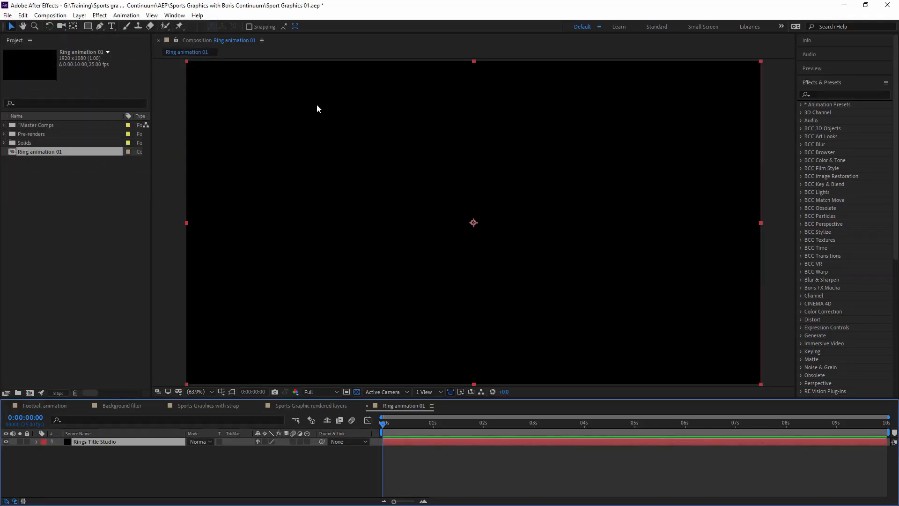
Step: Apply the BCC Title Studio effect to the Rings Title Studio solid
left_click(96, 18)
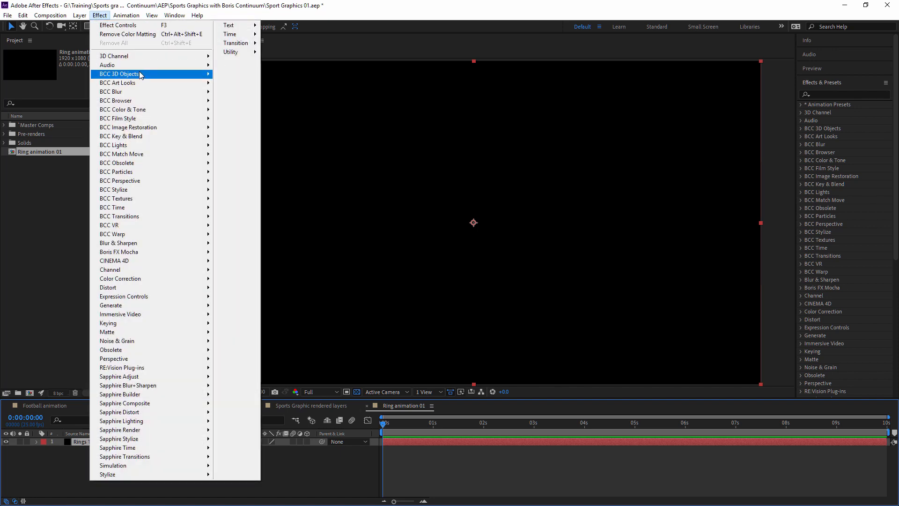
mouse_move(138, 75)
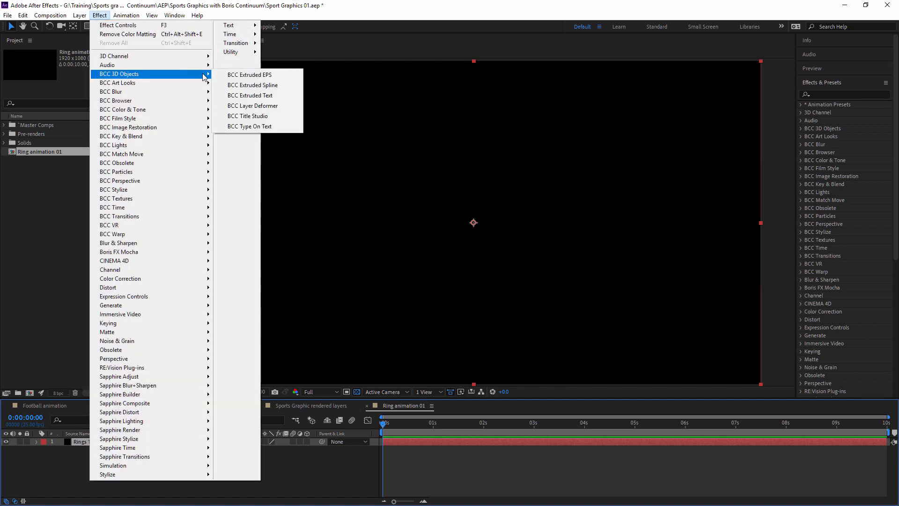
left_click(264, 119)
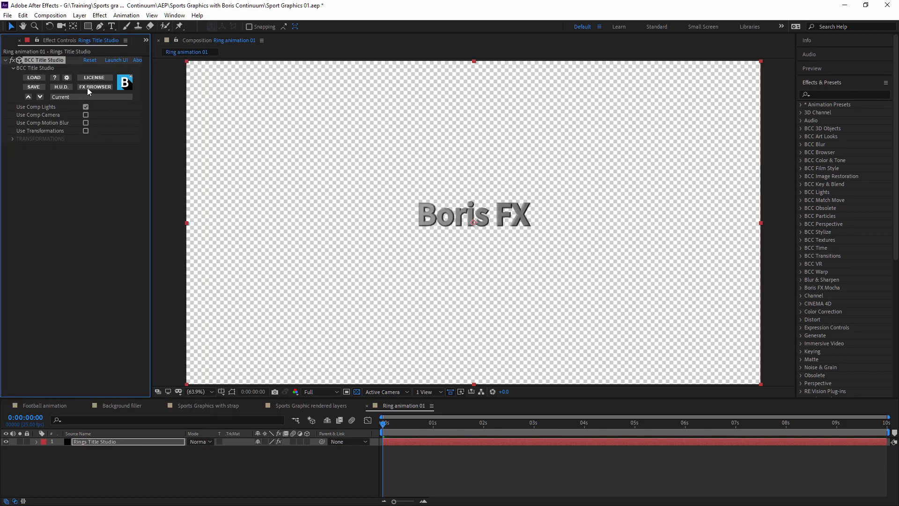
Step: Browse the Title Studio preset folders in the FX Browser from 3D Models to Logo Reveal, and exit without applying a preset
left_click(95, 88)
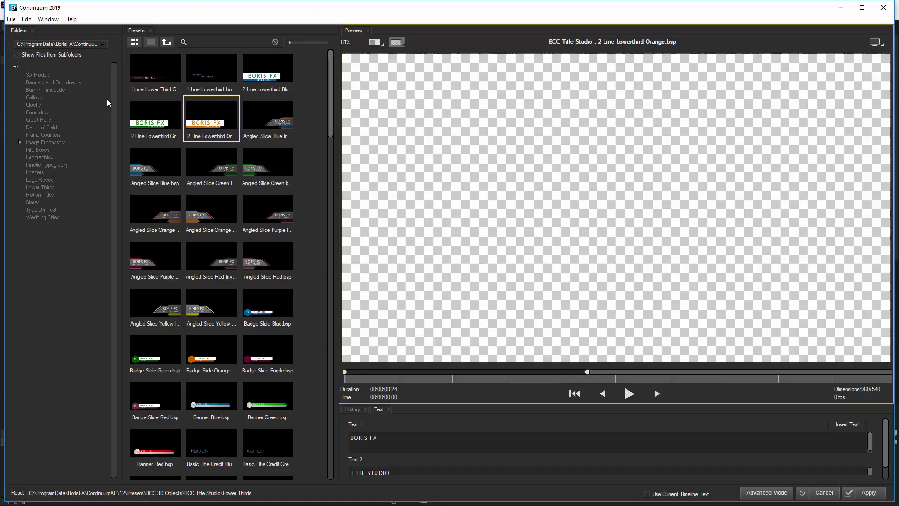
left_click(46, 77)
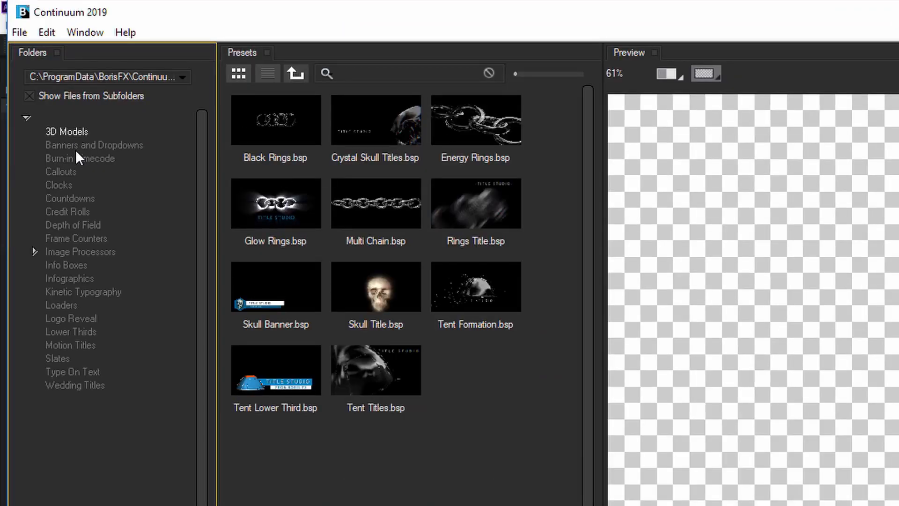
left_click(75, 146)
left_click(72, 157)
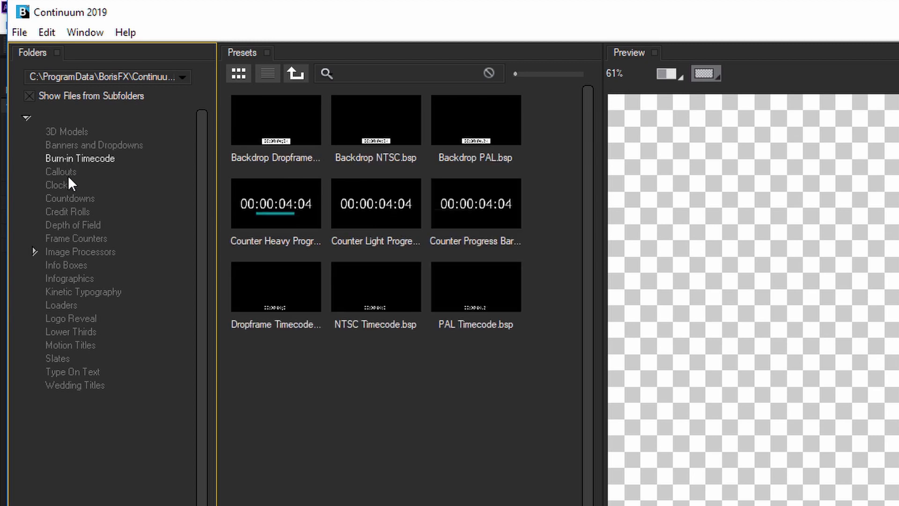
left_click(68, 173)
left_click(63, 185)
left_click(64, 213)
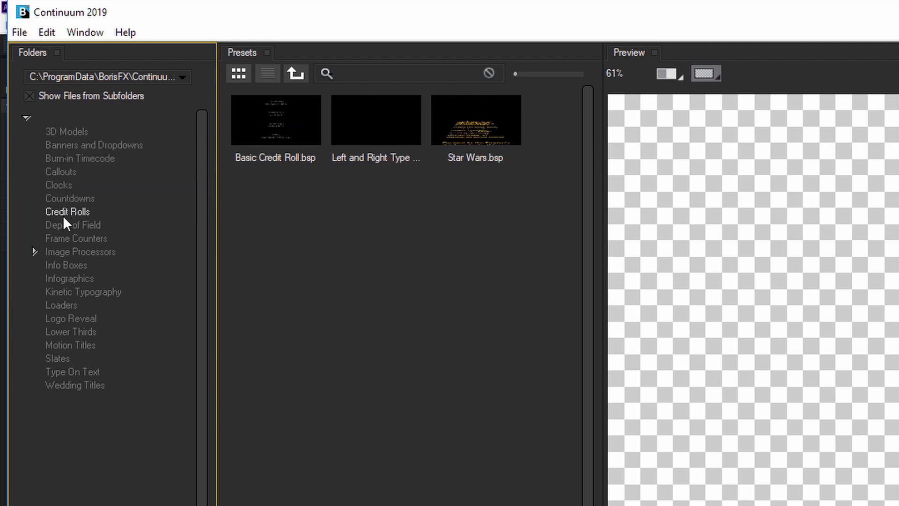
left_click(70, 224)
left_click(83, 237)
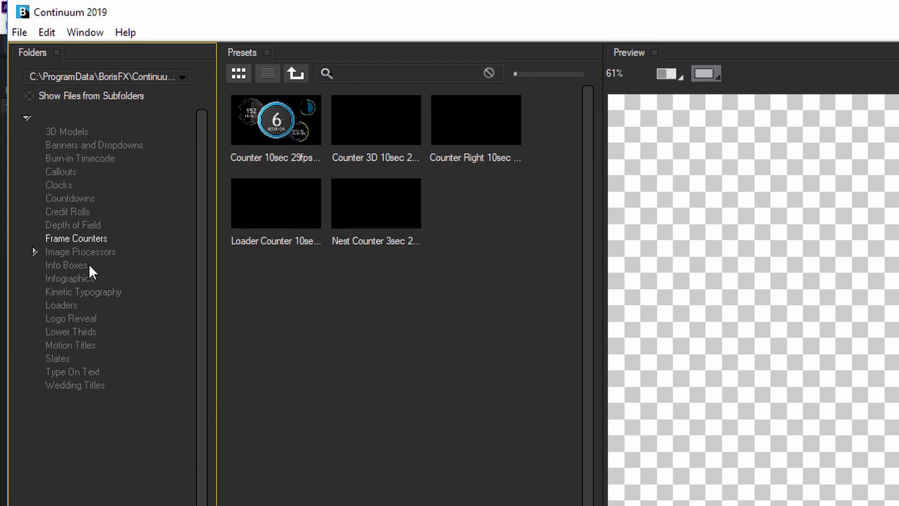
left_click(87, 265)
left_click(83, 279)
left_click(84, 306)
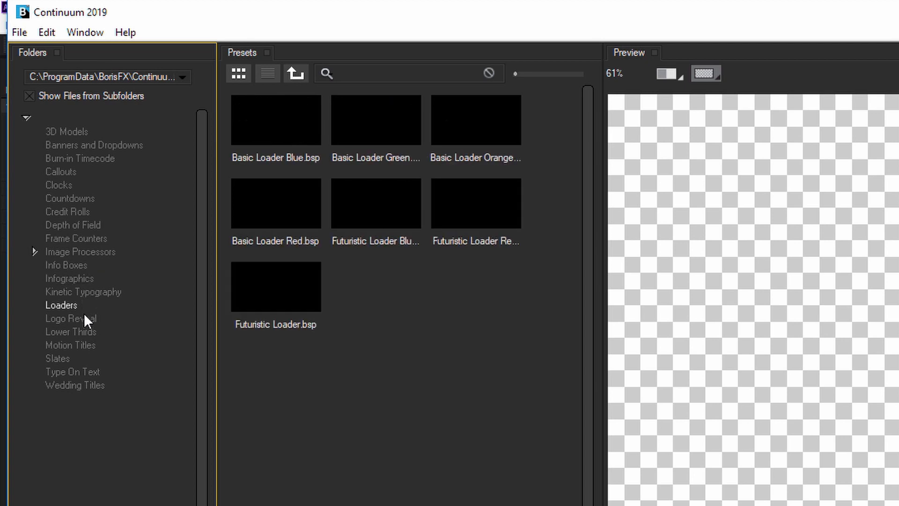
left_click(85, 320)
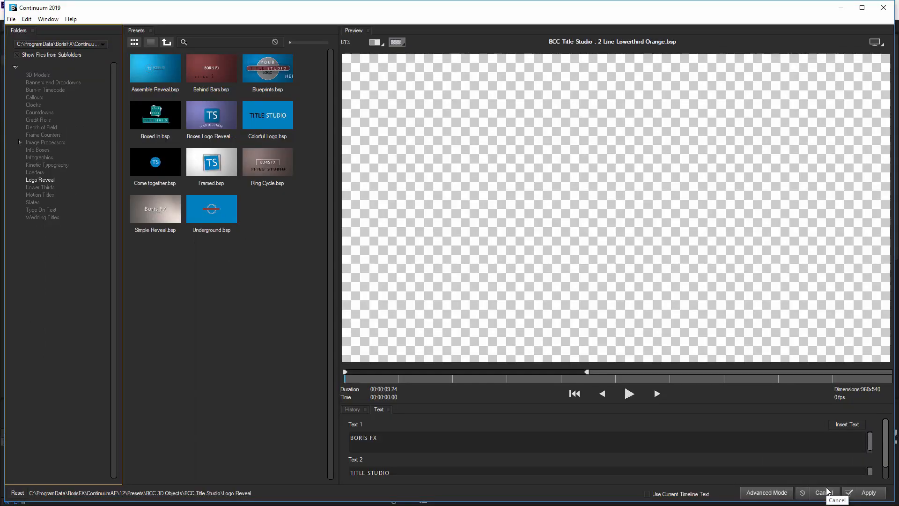
left_click(817, 491)
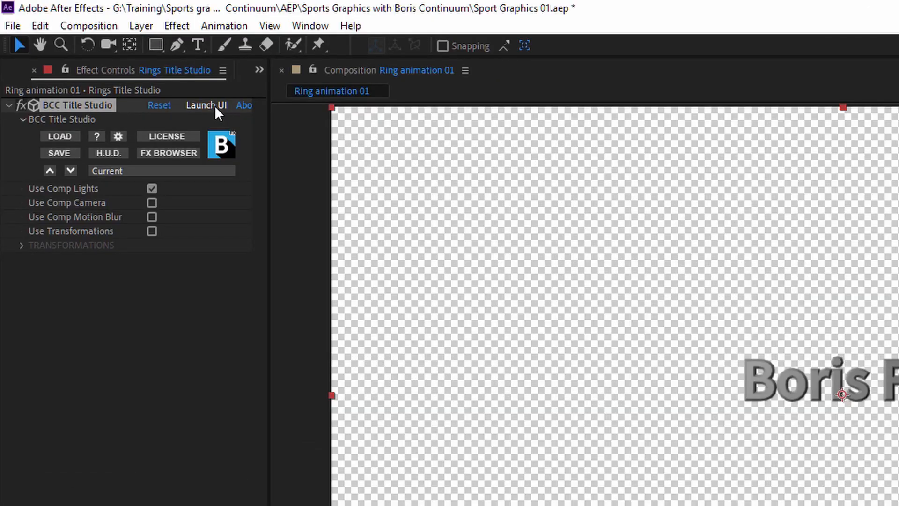
Step: Open the Title Studio interface and delete the default Boris FX text track from the scene
left_click(206, 105)
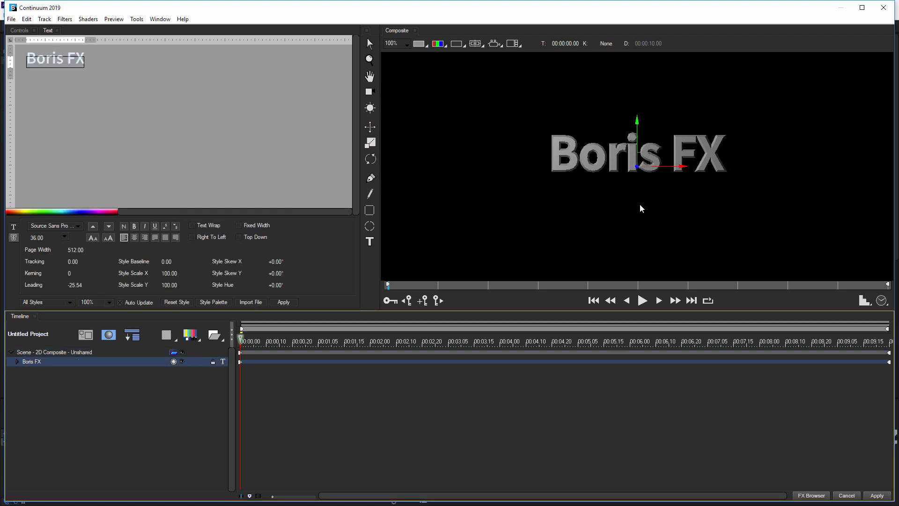
left_click_drag(638, 166, 674, 167)
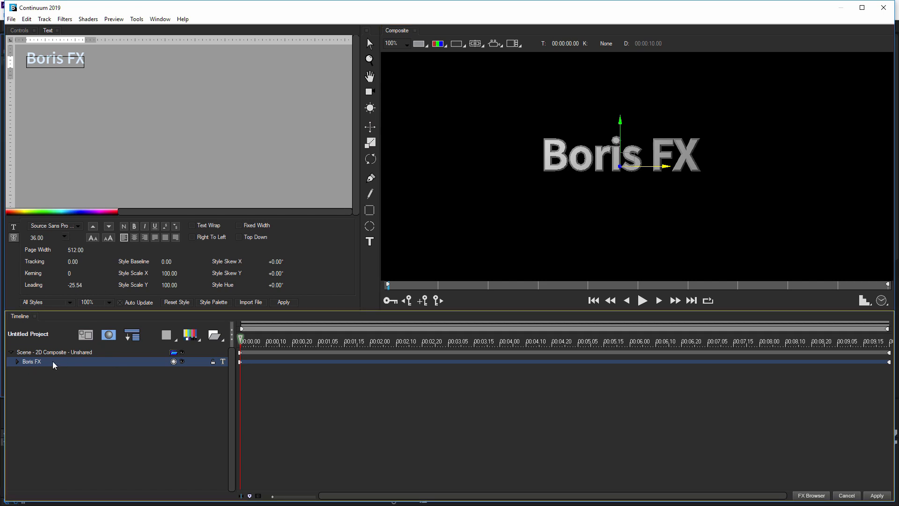
key("Delete")
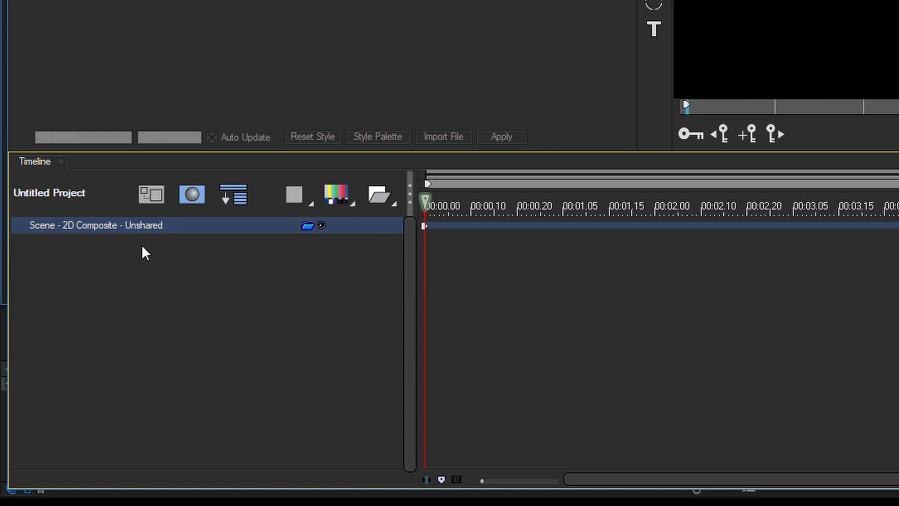
Step: Import Ring 1.eps from the EPS Ben folder into the scene as an EPS file track
left_click(341, 193)
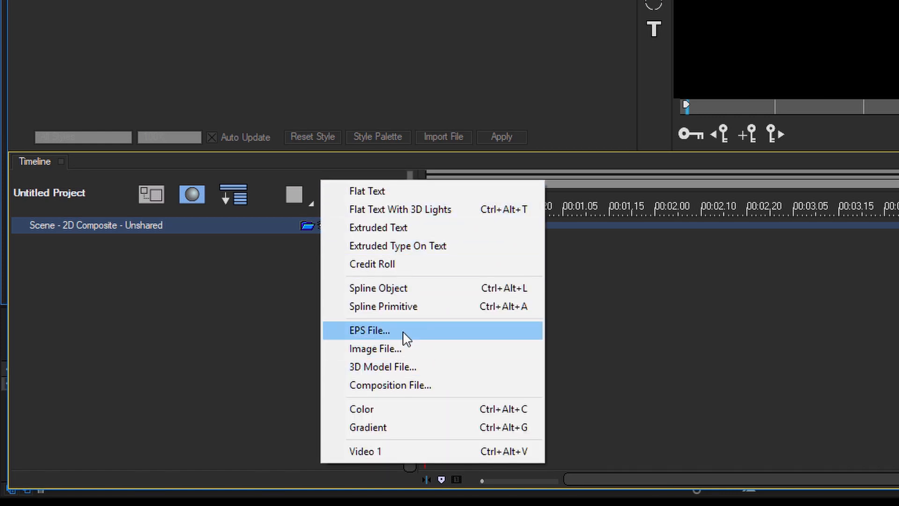
left_click(456, 333)
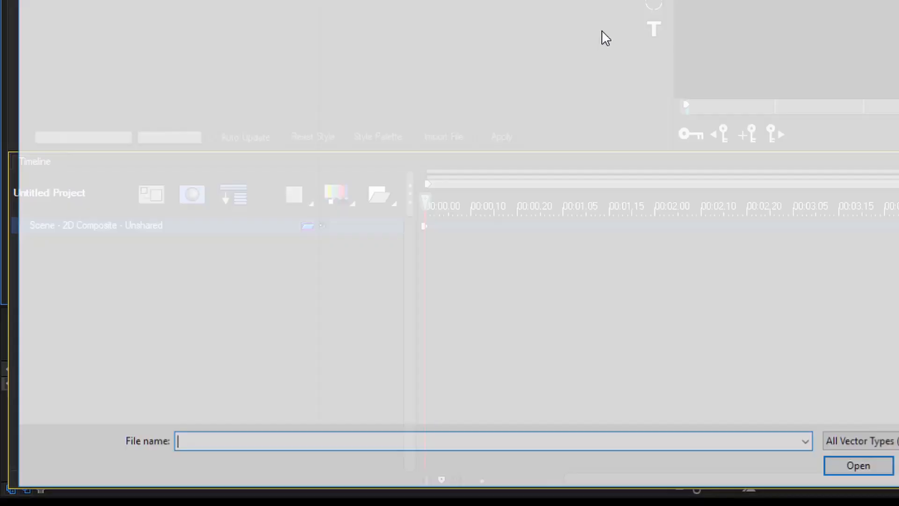
double_click(221, 116)
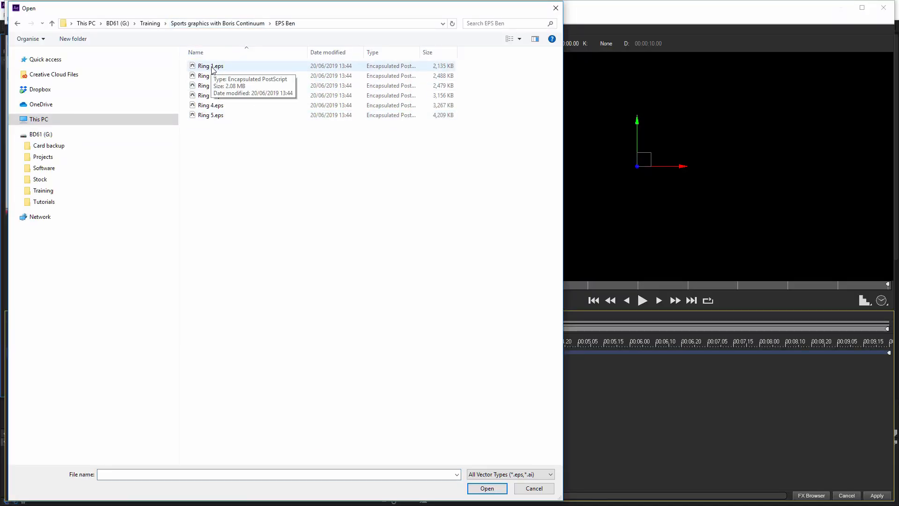
double_click(212, 68)
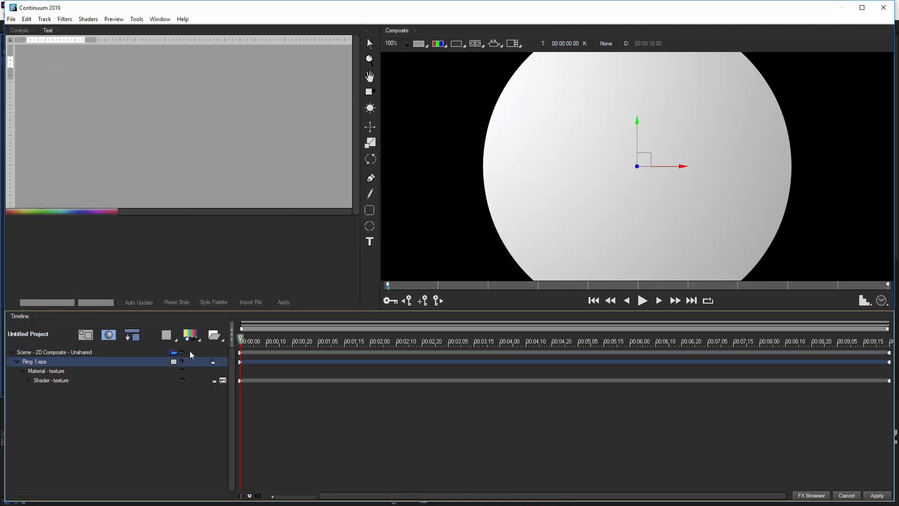
Step: Add Ring 2.eps and Ring 3.eps to the scene as further EPS file tracks
right_click(173, 356)
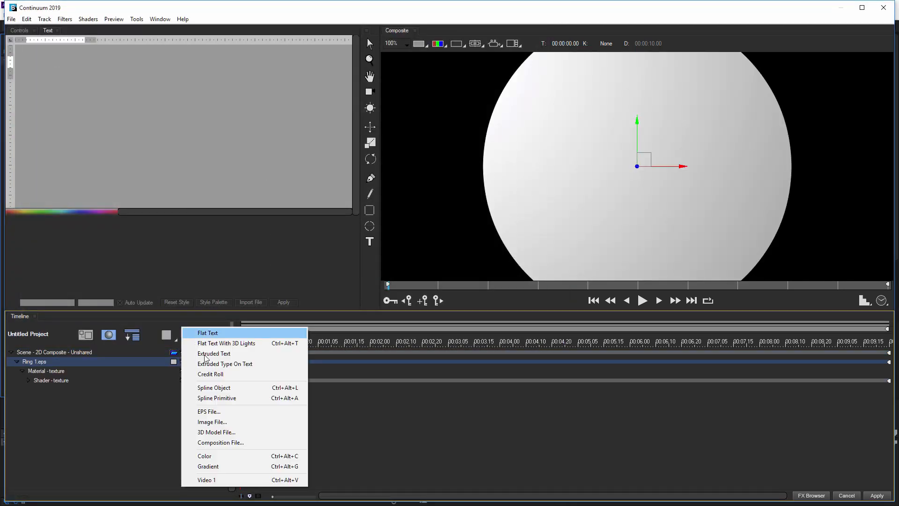
left_click(241, 412)
double_click(212, 78)
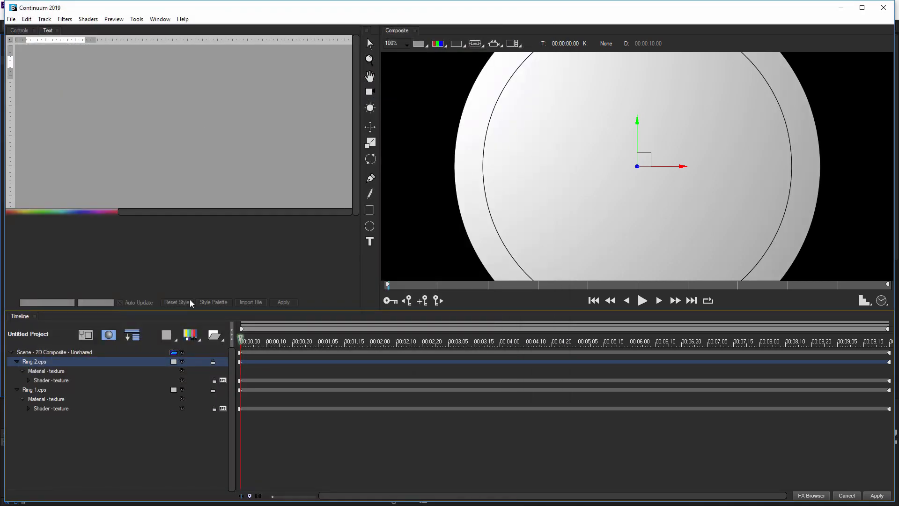
left_click(170, 335)
left_click(236, 411)
double_click(208, 95)
Step: Add Ring 4.eps and Ring 5.eps to the scene as EPS file tracks
left_click(169, 334)
left_click(235, 411)
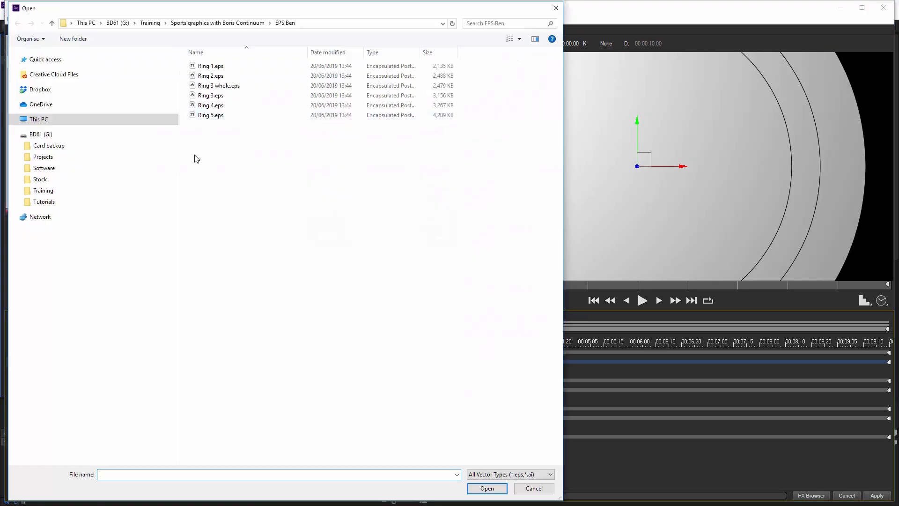
double_click(210, 106)
left_click(170, 334)
left_click(239, 412)
double_click(210, 116)
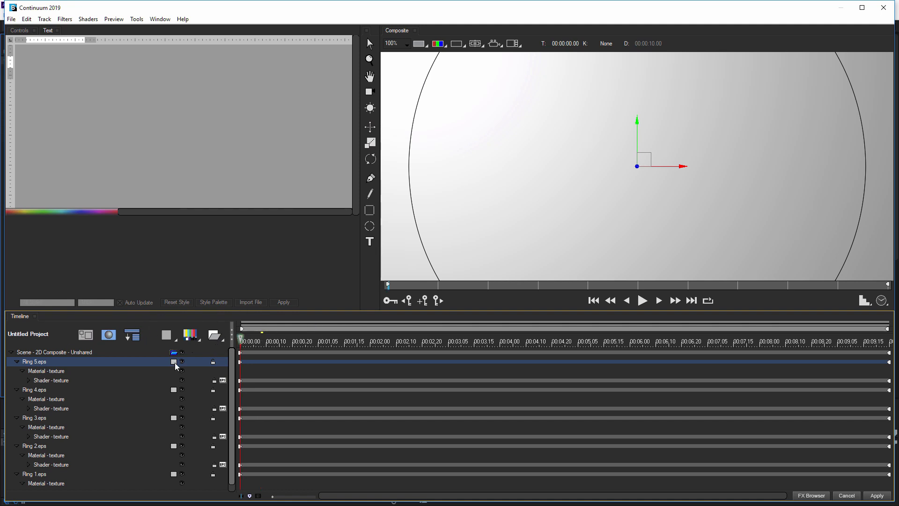
left_click(42, 474)
left_click(44, 446)
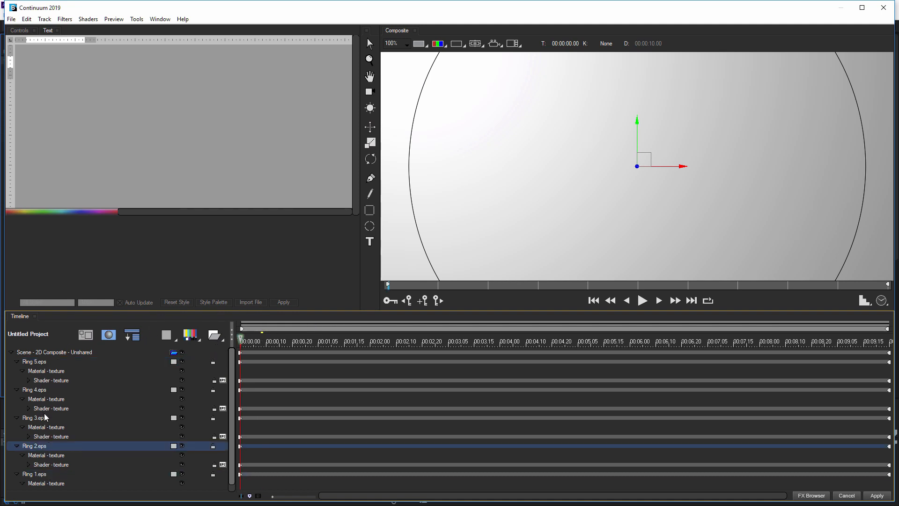
left_click(44, 418)
left_click(38, 390)
left_click(36, 365)
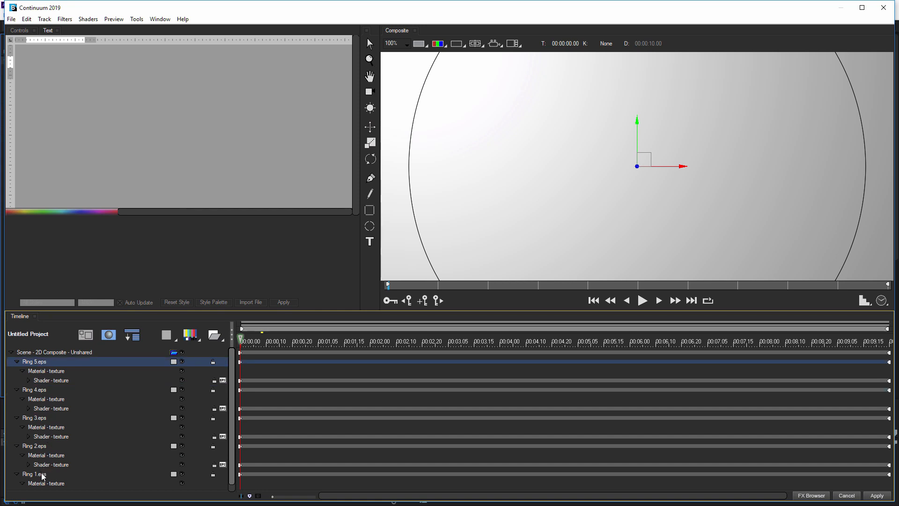
left_click(40, 473)
left_click(44, 417)
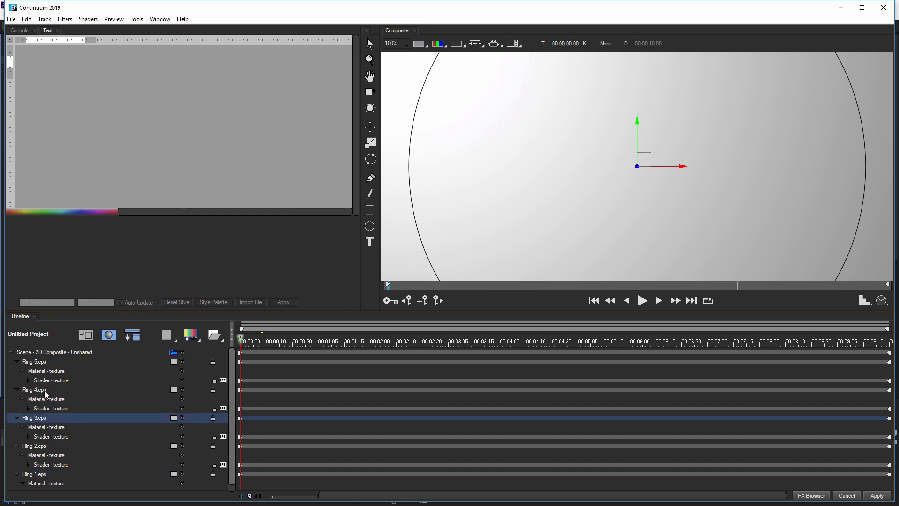
Step: Delete the Ring 4.eps track from the scene
left_click(43, 391)
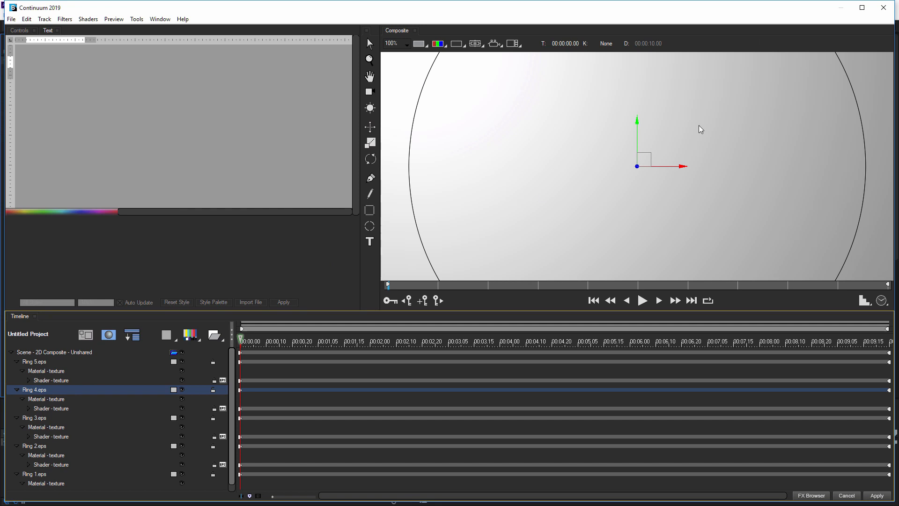
left_click(181, 389)
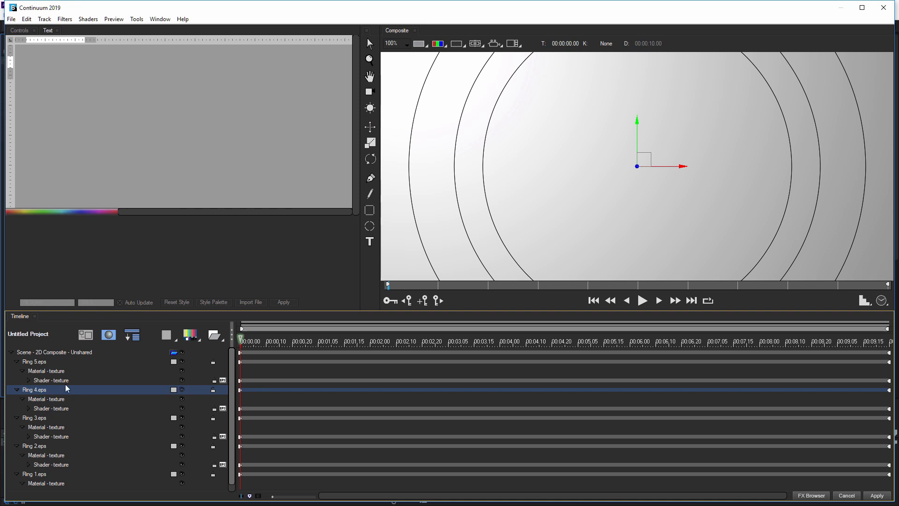
key("Delete")
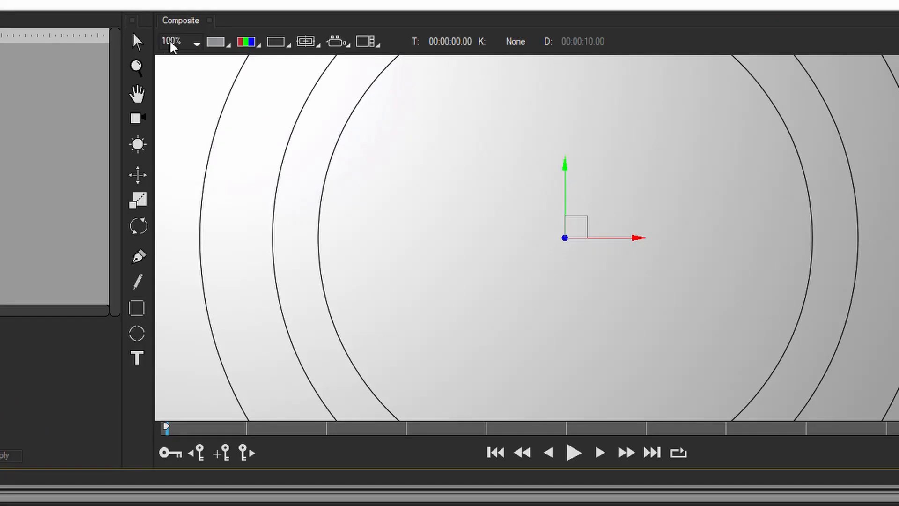
Step: Zoom the composite preview out to fit the frame and enlarge the preview area to about 57% magnification
left_click(391, 44)
left_click(211, 197)
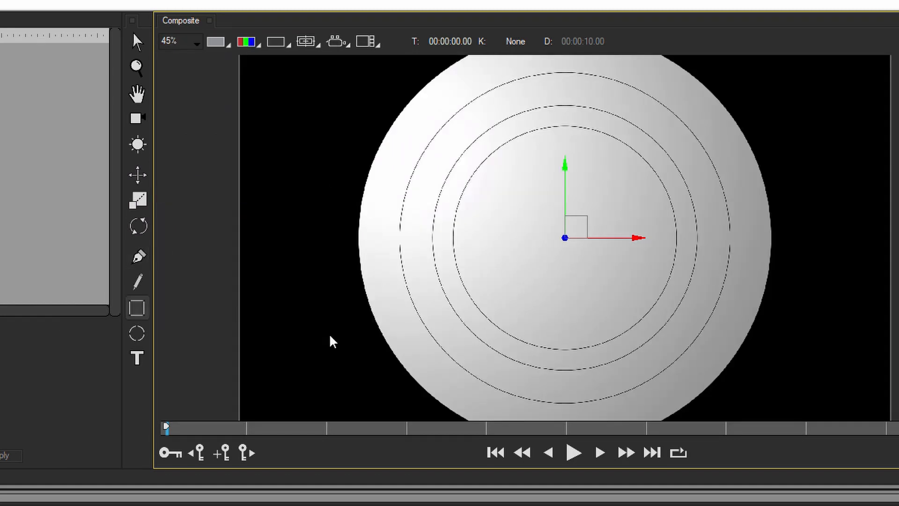
left_click_drag(387, 471, 377, 505)
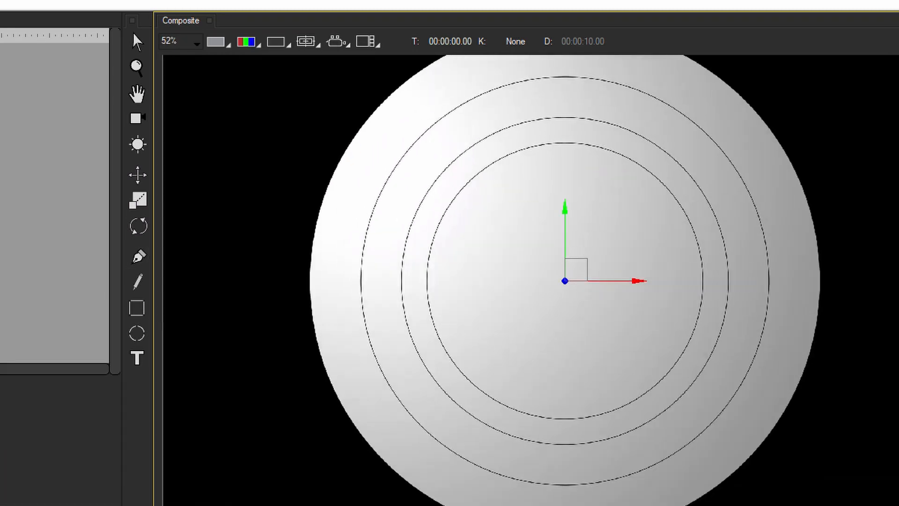
left_click_drag(519, 377, 517, 374)
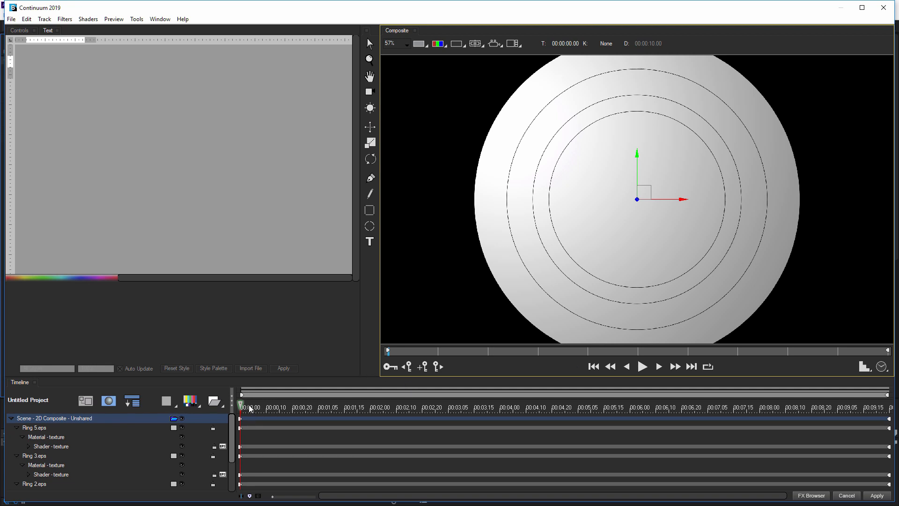
Step: Collapse the Ring 1, 2, 3 and 5 tracks in the timeline so their materials and shaders are tucked away
left_click_drag(248, 407, 146, 430)
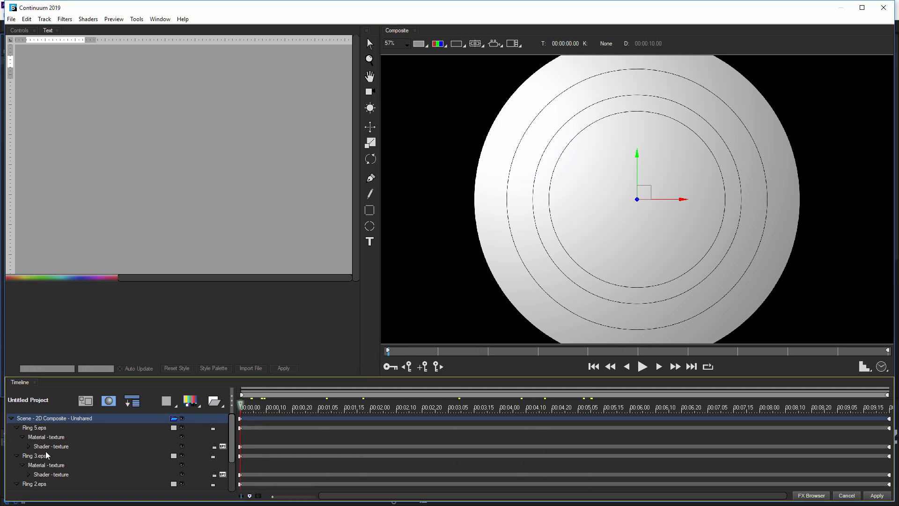
left_click(39, 485)
left_click(39, 456)
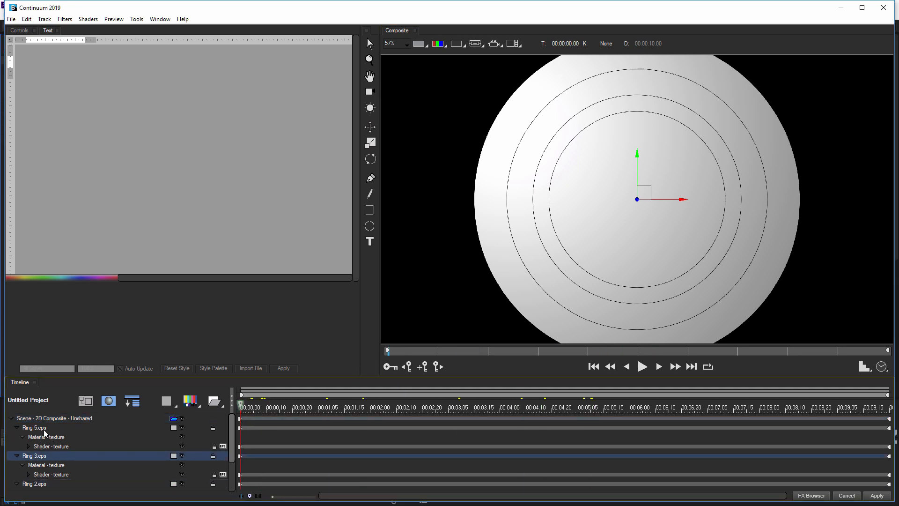
left_click(45, 429)
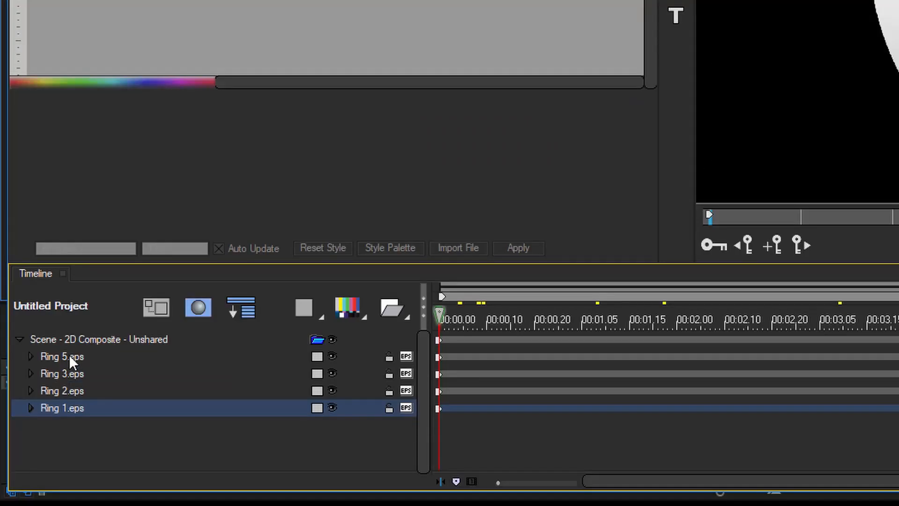
Step: Hide the rings around Ring 1.eps and show Ring 2, Ring 3 and Ring 5 again one by one to compare them
left_click(333, 390)
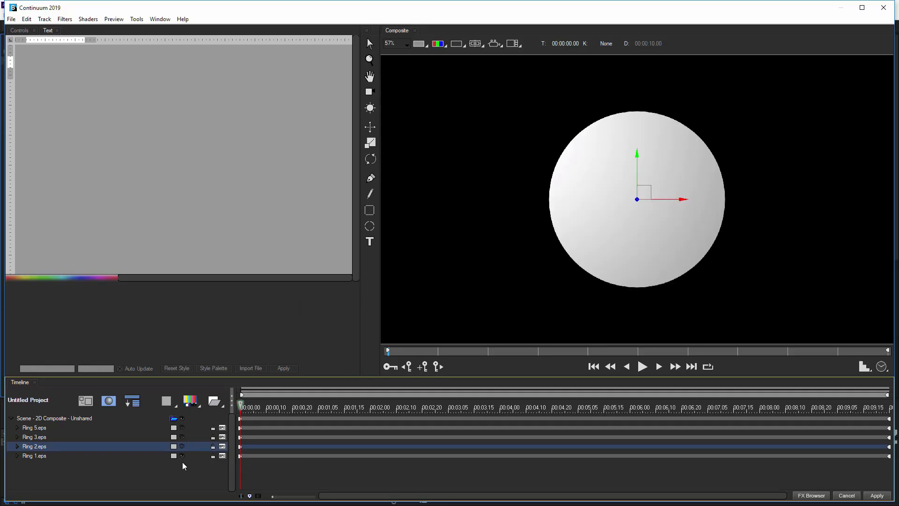
left_click(181, 447)
left_click(181, 437)
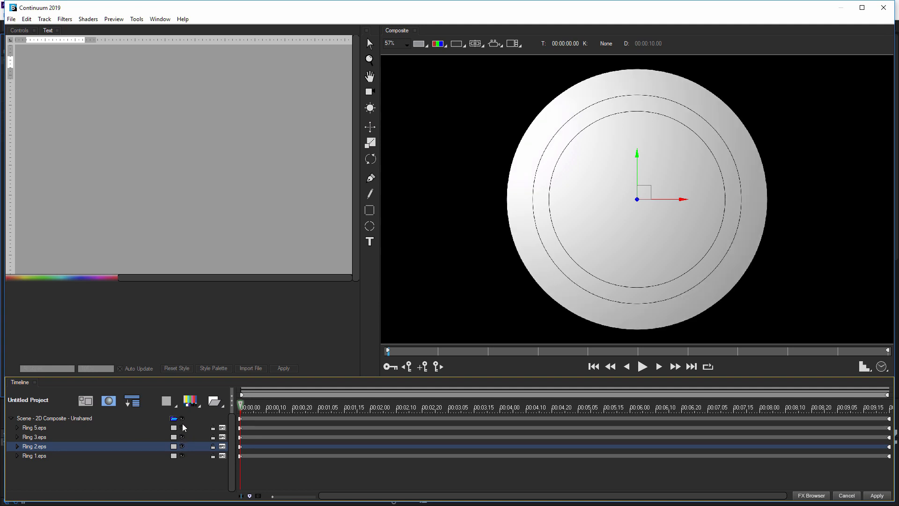
left_click(183, 427)
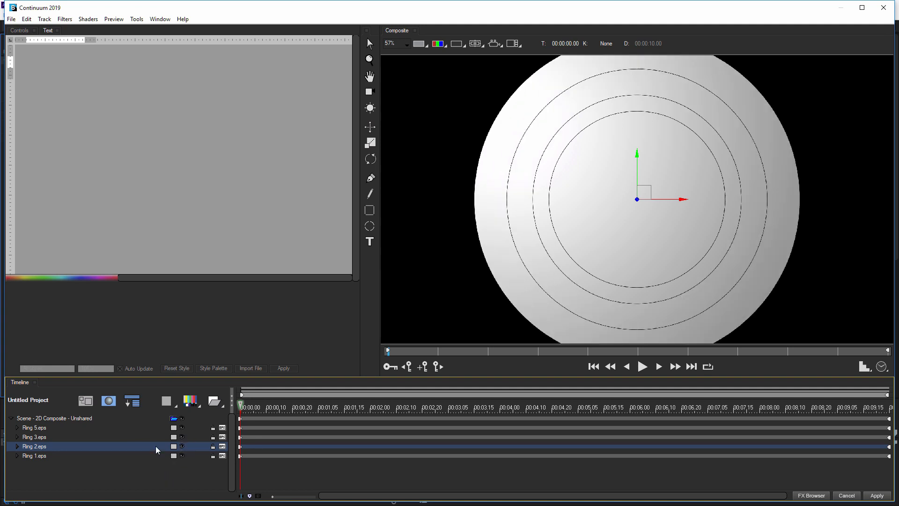
Step: Toggle the visibility of the Ring 1.eps track to check the centre disc, and leave it hidden
left_click(182, 455)
left_click(184, 455)
left_click(184, 455)
left_click(185, 455)
left_click(182, 455)
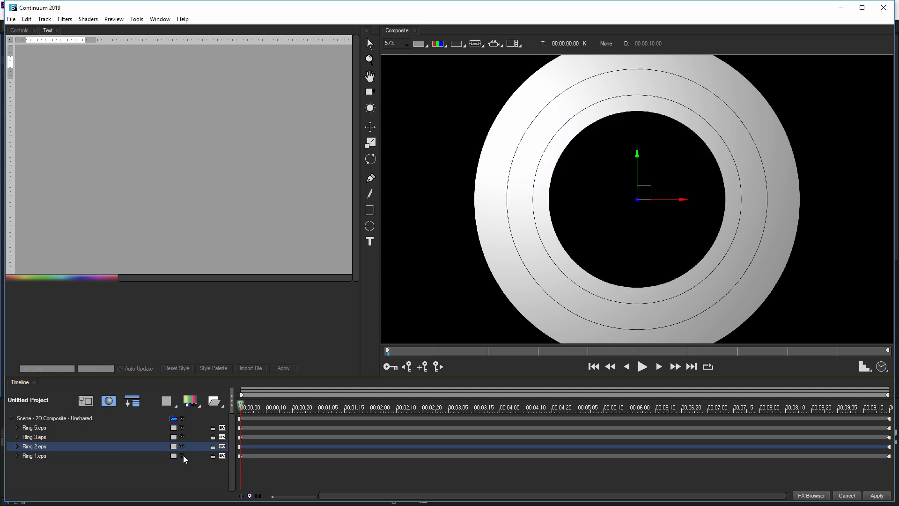
left_click(183, 455)
left_click(184, 456)
left_click(183, 457)
left_click(182, 456)
left_click(182, 455)
left_click(183, 457)
left_click(40, 436)
left_click(38, 429)
left_click(37, 438)
left_click(36, 445)
left_click(49, 437)
left_click(49, 428)
left_click(50, 444)
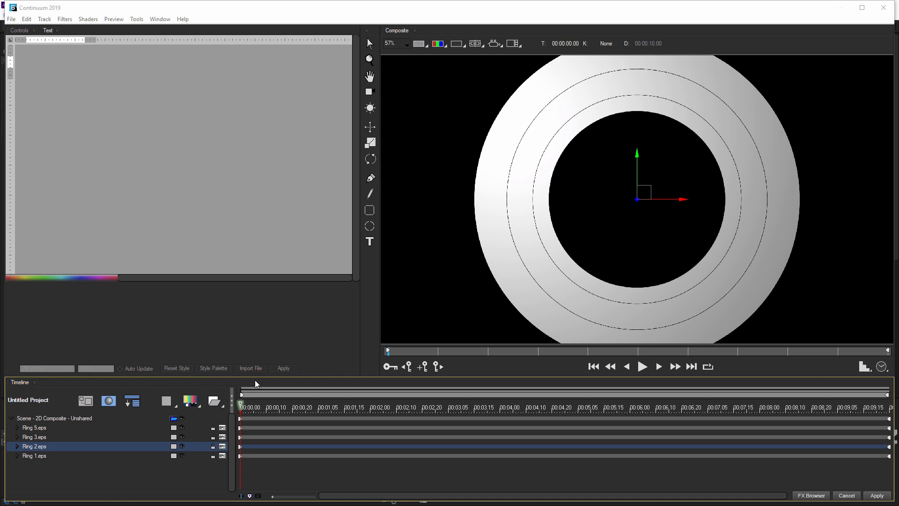
Step: Display the shape position parameters of the ring tracks, ending with Ring 2.eps selected
left_click(21, 31)
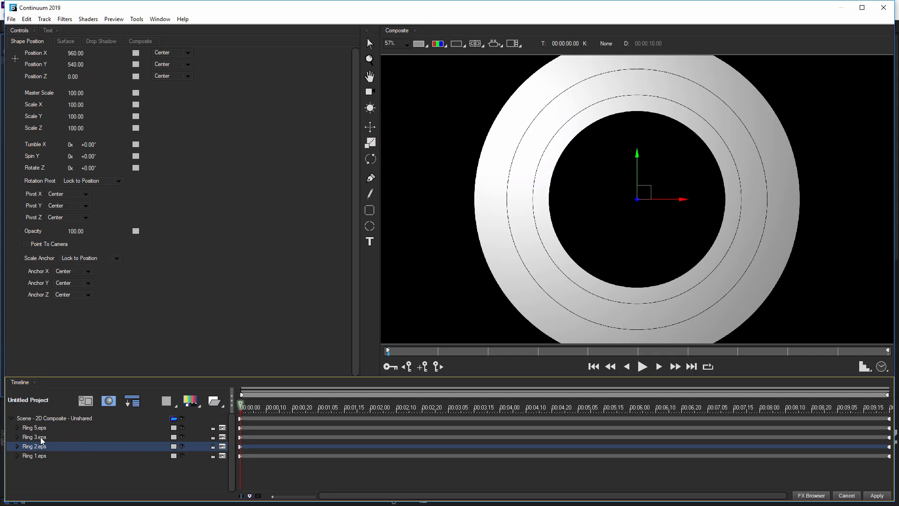
left_click(40, 436)
left_click(38, 426)
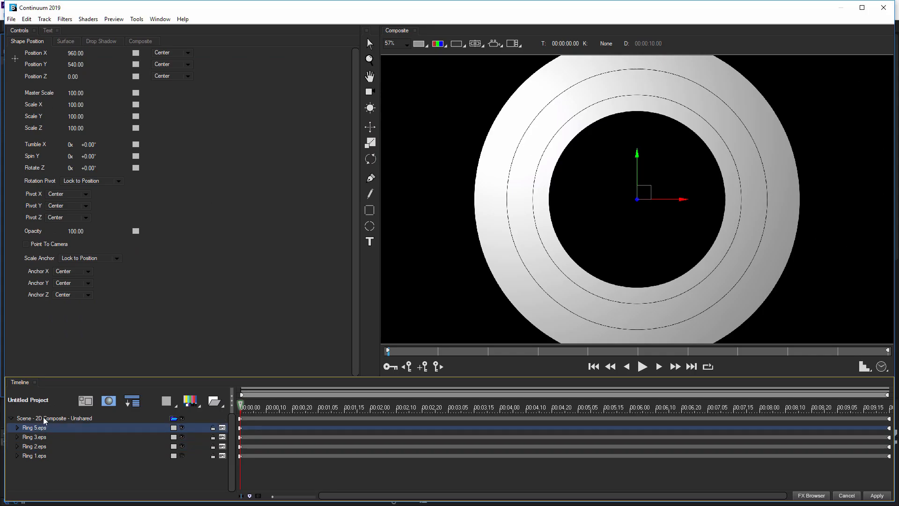
left_click(43, 417)
left_click(38, 426)
left_click(39, 436)
left_click(40, 446)
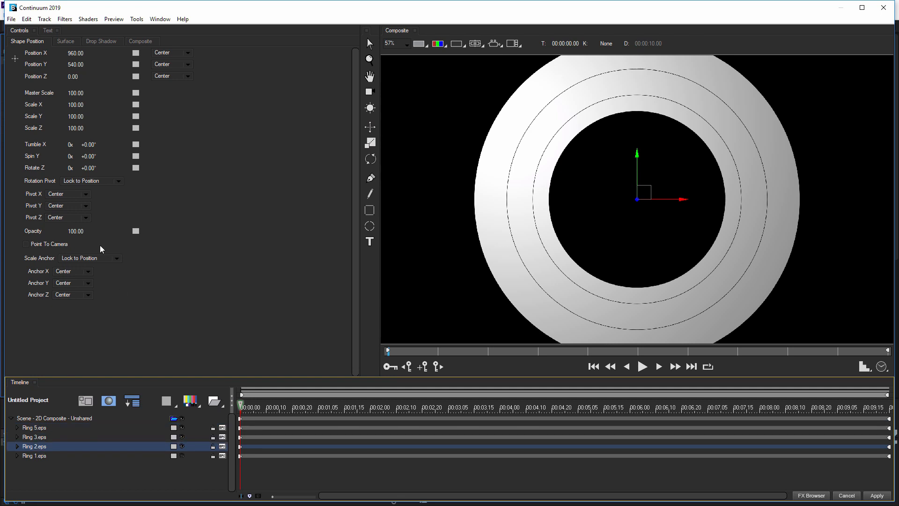
Step: Hide the Ring 5.eps and Ring 3.eps tracks, leaving only Ring 2.eps visible and selected
left_click(43, 437)
left_click(41, 428)
left_click(44, 418)
left_click(39, 427)
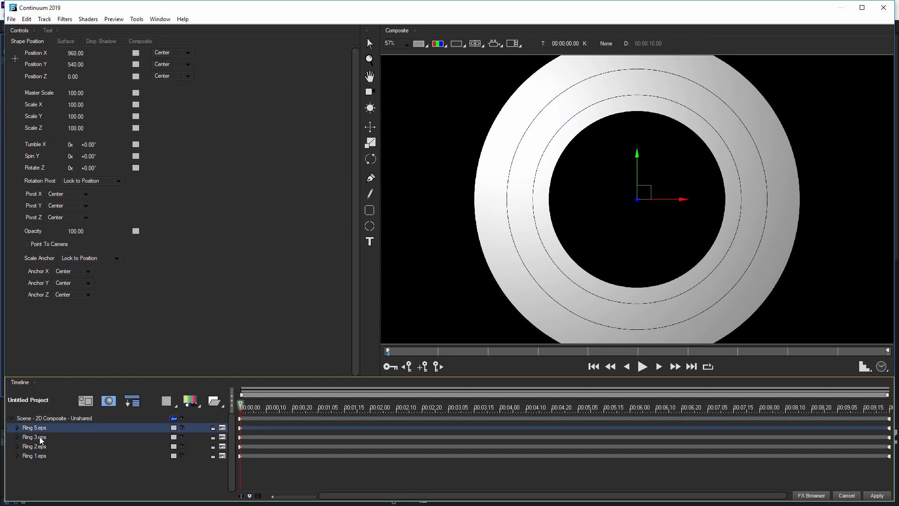
left_click(39, 436)
left_click(41, 445)
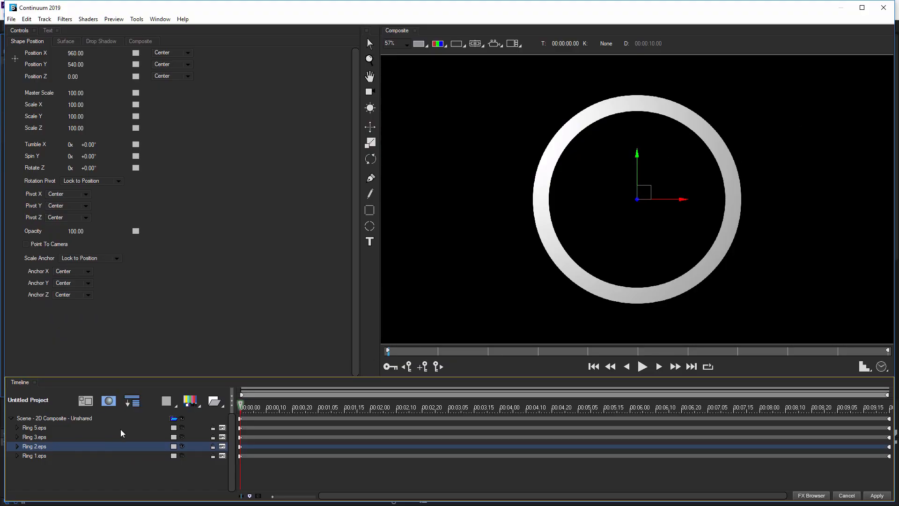
Step: Add an Ease In/Out keyframe to the Position Z of Ring 2.eps at 00:00:00.12
left_click_drag(241, 408, 275, 407)
left_click(136, 76)
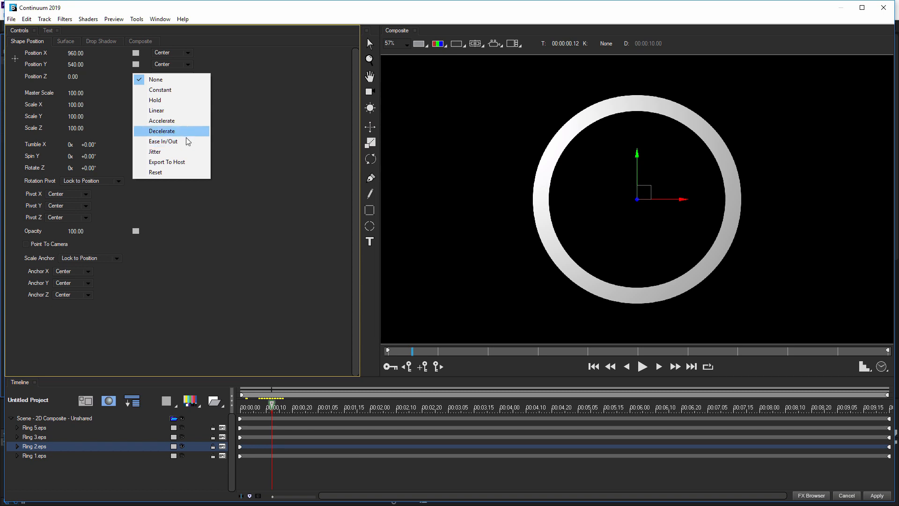
left_click(163, 141)
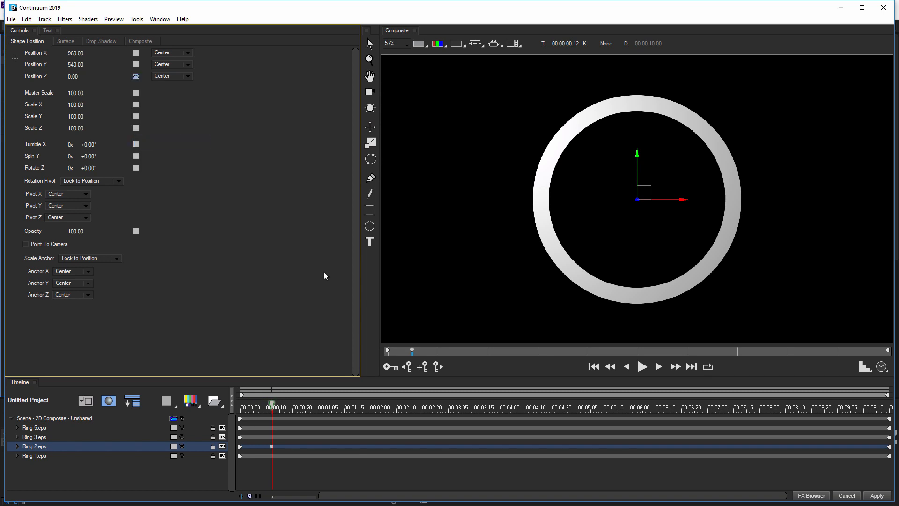
Step: Add an Ease In/Out Position Z keyframe to Ring 2.eps at the start of the timeline, 00:00:00.00
left_click_drag(272, 407, 227, 409)
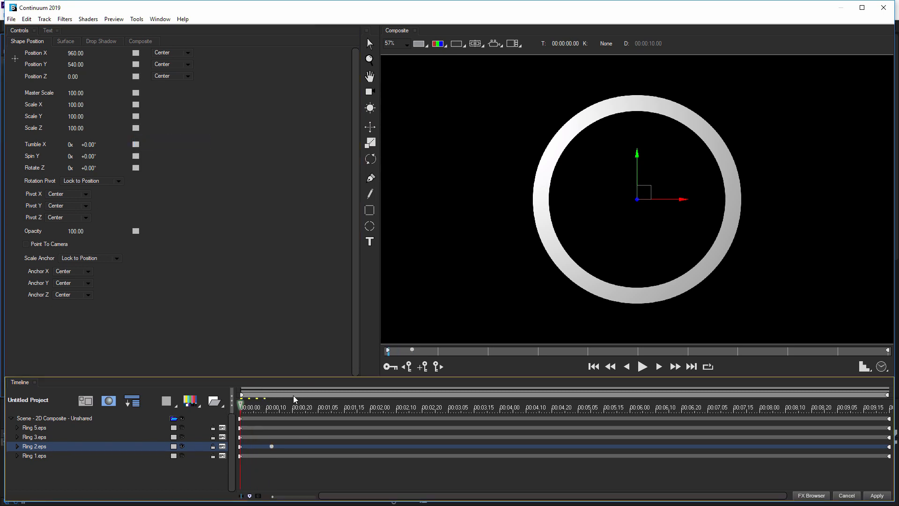
left_click(136, 77)
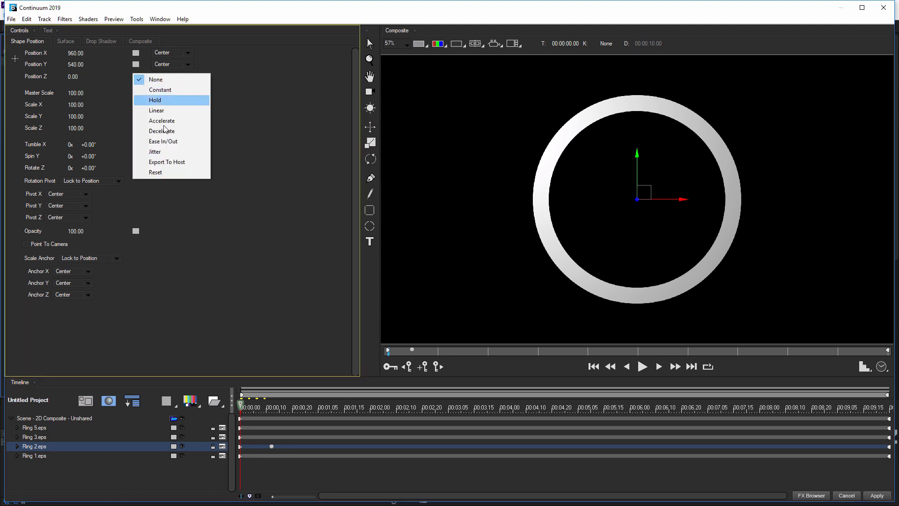
left_click(188, 142)
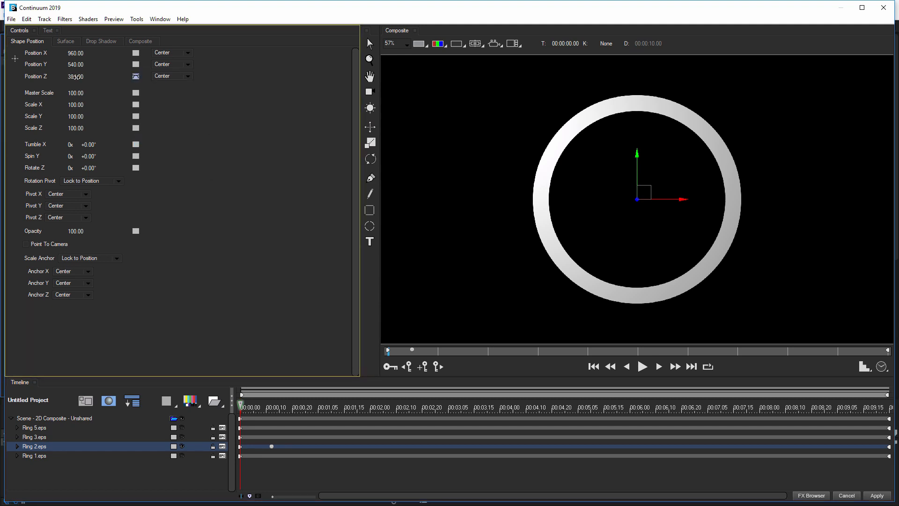
Step: Set the Position Z of Ring 2.eps to -3200 at 00:00:00.00
mouse_move(70, 76)
left_mouse_down()
mouse_move(62, 76)
mouse_move(74, 77)
mouse_move(105, 112)
mouse_move(80, 85)
mouse_move(97, 91)
mouse_move(71, 81)
mouse_move(79, 75)
left_mouse_up()
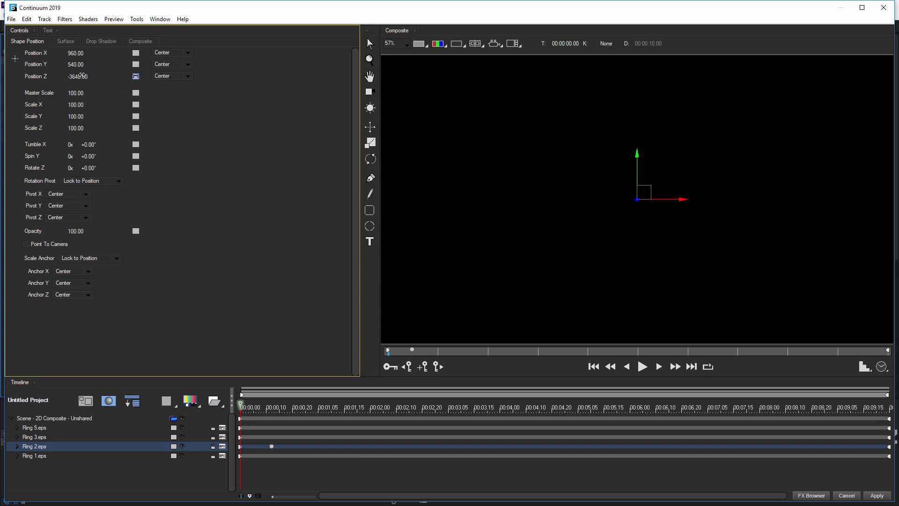
left_click(81, 75)
type("-3200")
key("Return")
Step: Preview the Ring 2.eps fly-in and return to the start of the timeline
key("space")
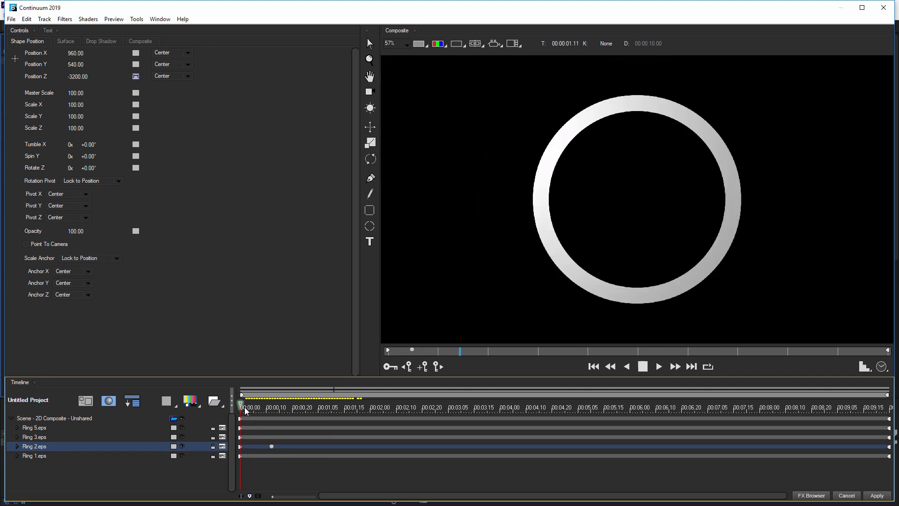
key("space")
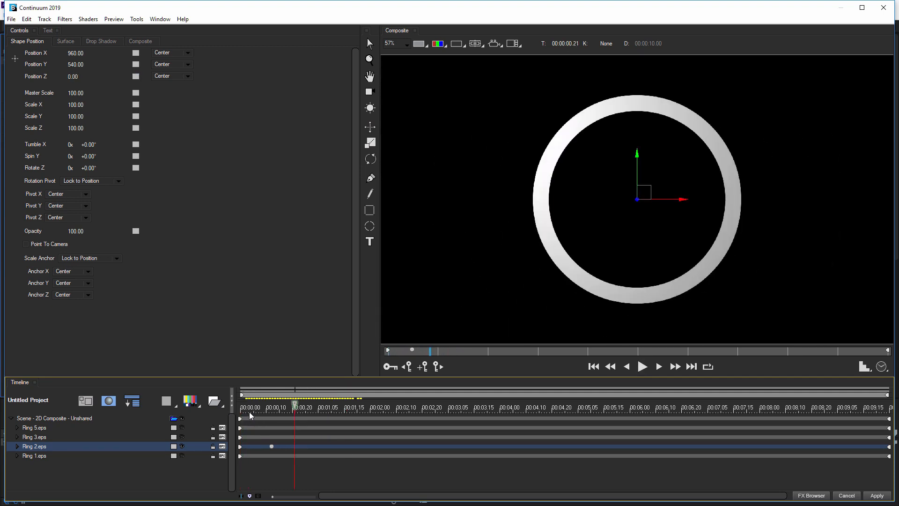
left_click_drag(249, 411, 222, 414)
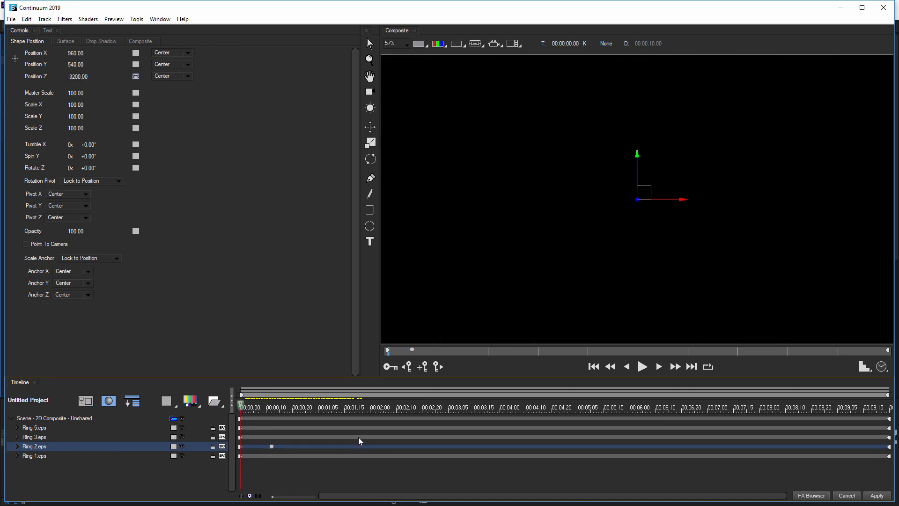
Step: Turn on automatic keyframing and set the Spin Y of Ring 2.eps to about 10.08° at 00:00:00.12
left_click(389, 366)
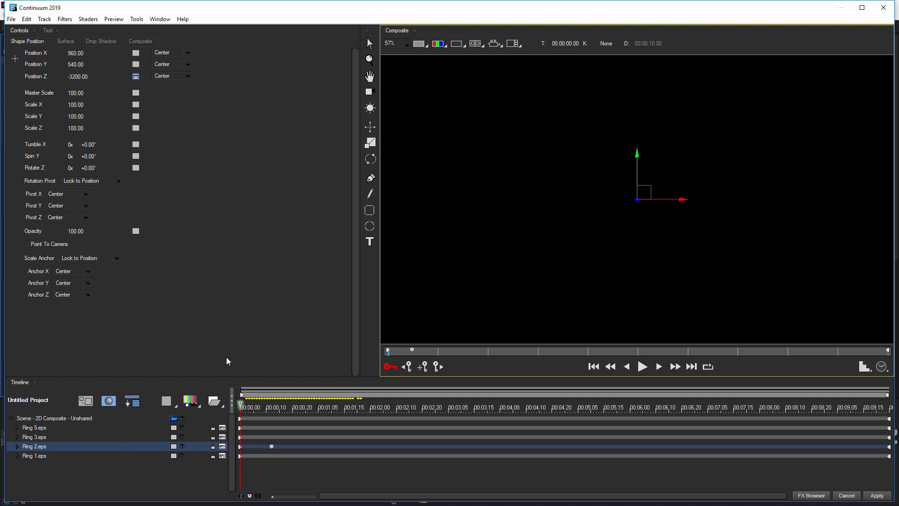
left_click_drag(245, 407, 272, 404)
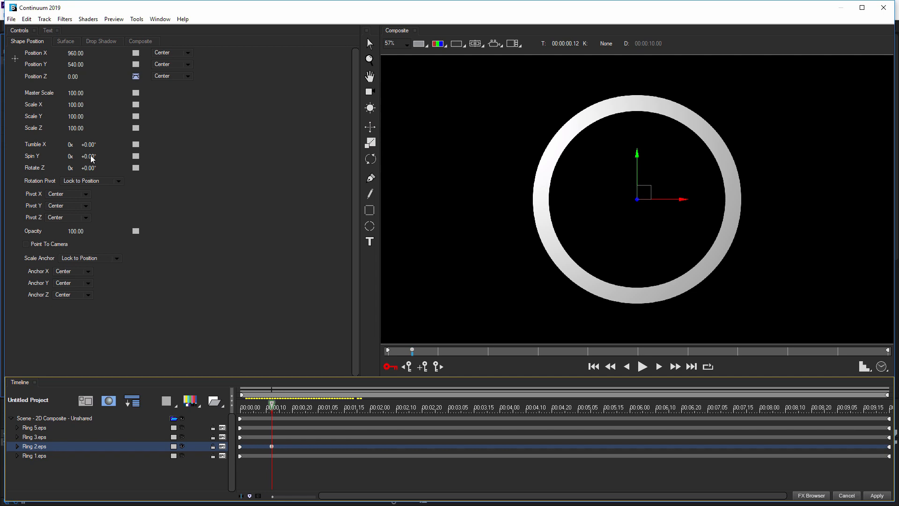
left_click_drag(89, 156, 96, 158)
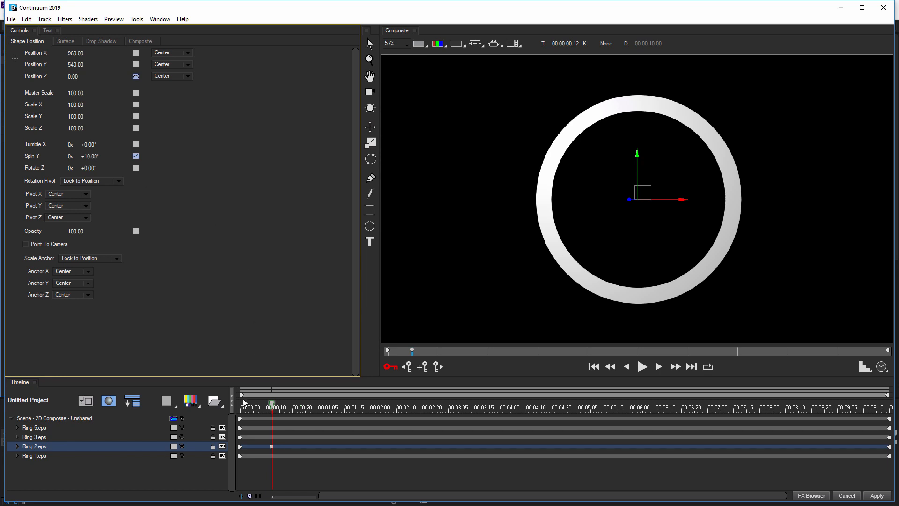
Step: Set the Spin Y of Ring 2.eps to about 41.75° at 00:00:10.00 and about -181.39° at 00:00:00.00
left_click_drag(269, 407, 892, 407)
left_click_drag(92, 159, 108, 162)
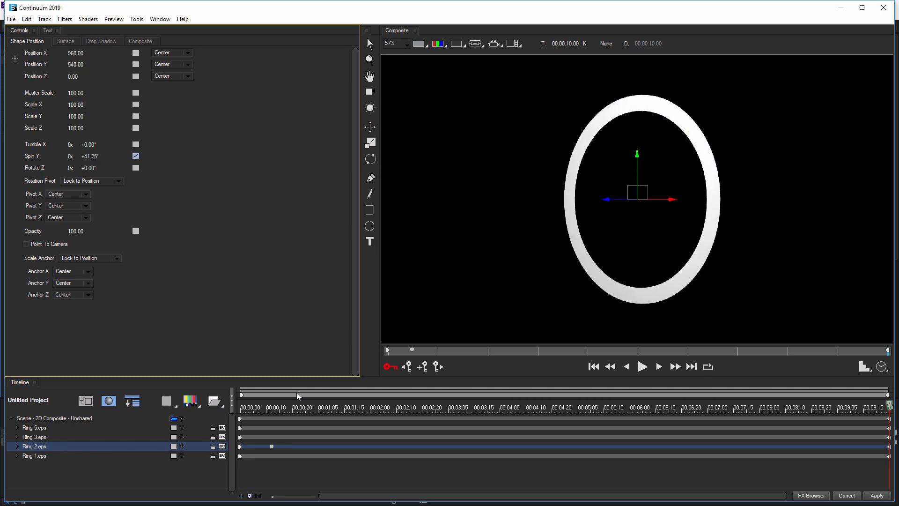
left_click_drag(275, 409, 193, 405)
left_click_drag(84, 156, 74, 156)
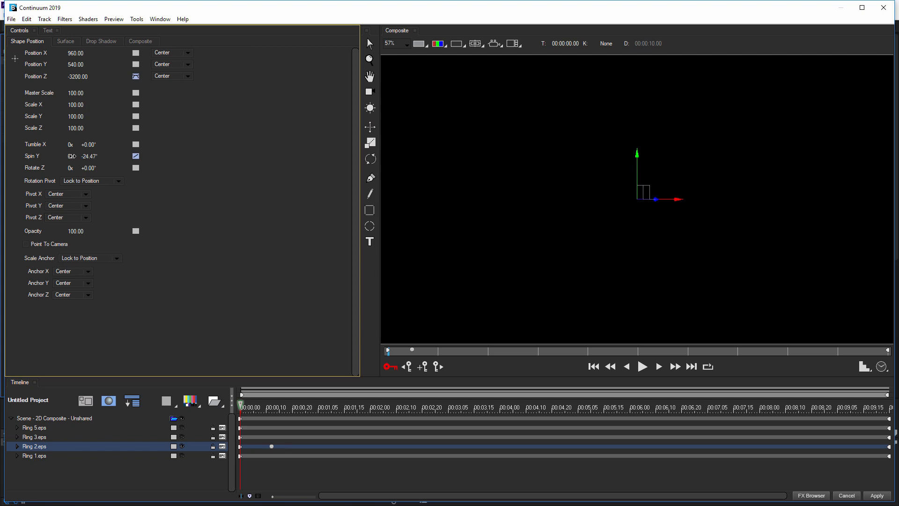
left_click_drag(72, 156, 24, 156)
Step: Play the Ring 2.eps spin animation twice from the start of the timeline
left_click(643, 366)
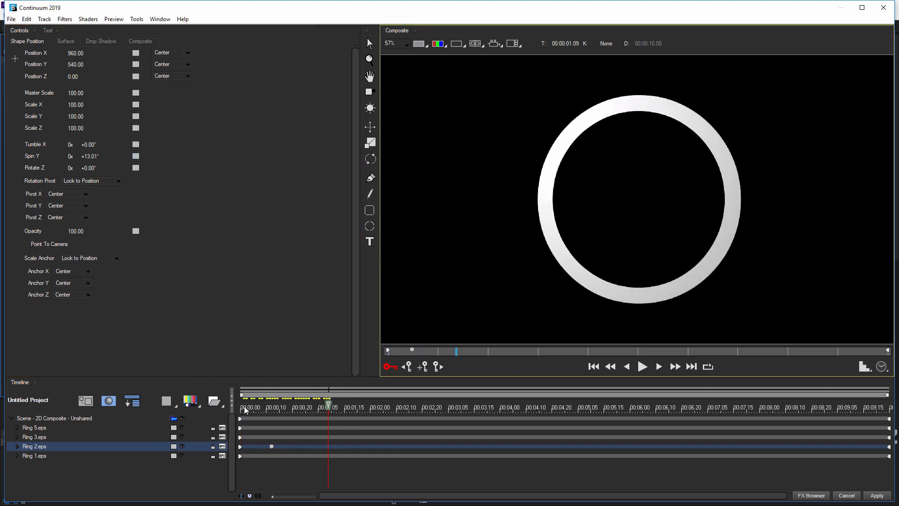
left_click_drag(245, 410, 223, 409)
key("space")
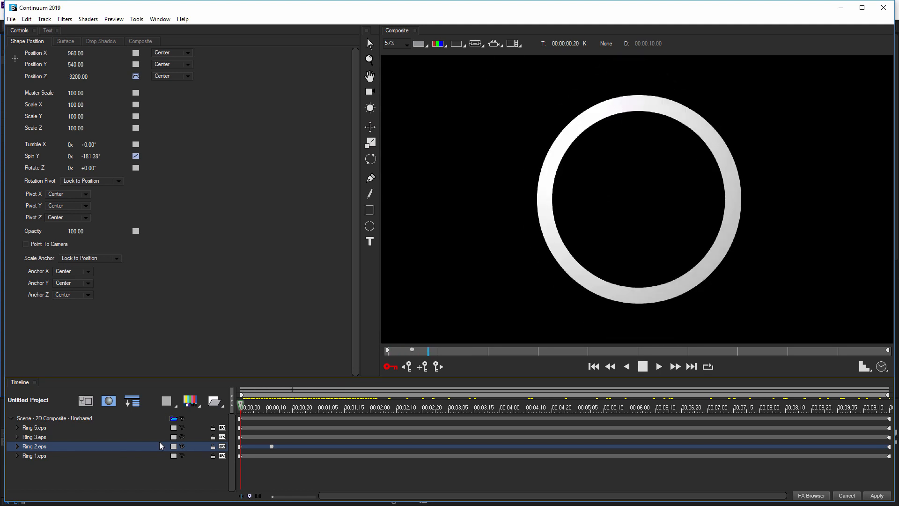
key("space")
Step: Shorten the preview range to the first three seconds and play it back
left_click_drag(889, 398, 440, 410)
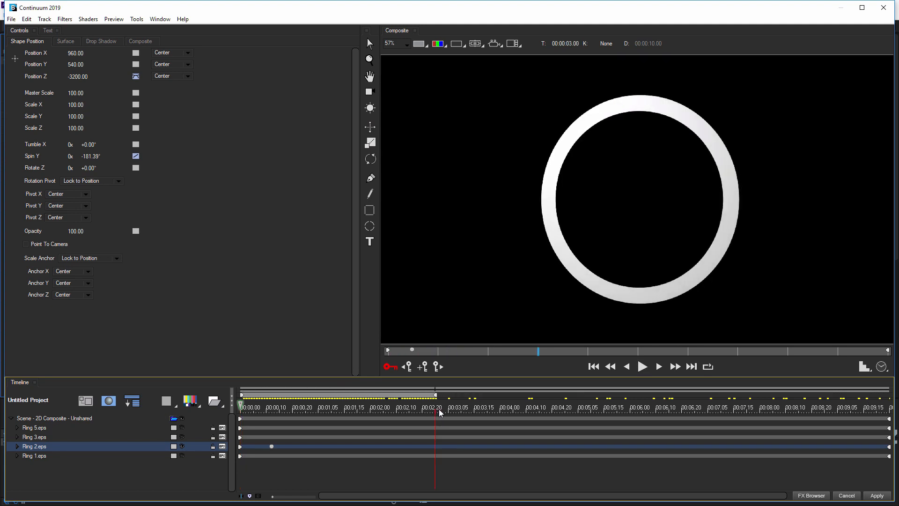
left_click(642, 368)
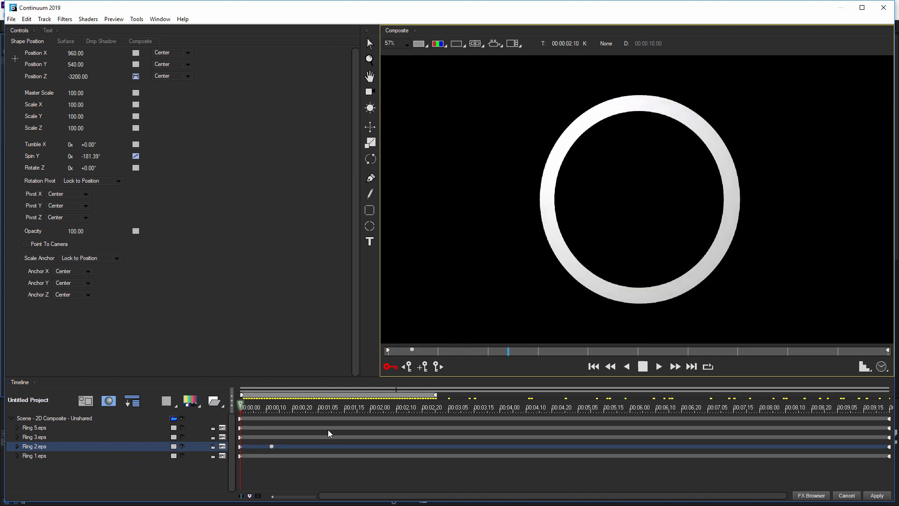
key("space")
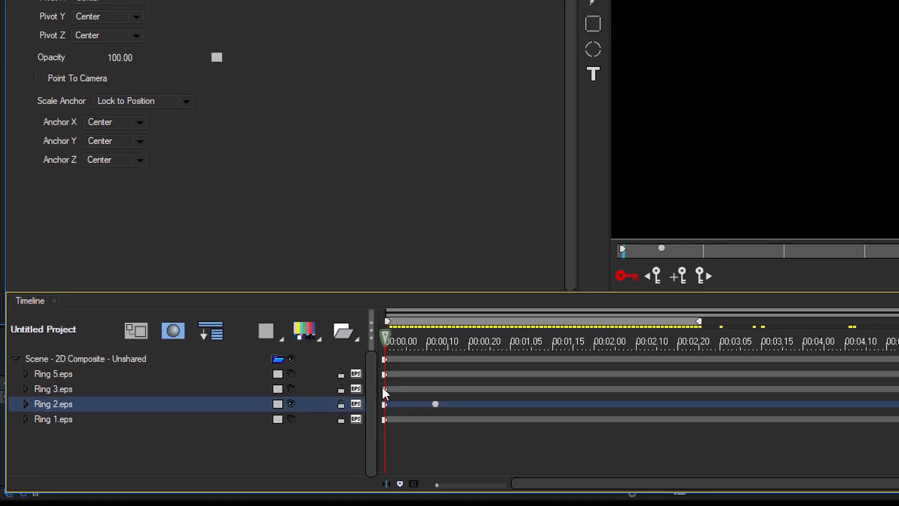
Step: Show Ring 3.eps starting at 00:00:00.06 and set its Position Z interpolation to Ease In/Out
left_click_drag(384, 389, 408, 389)
left_click(408, 339)
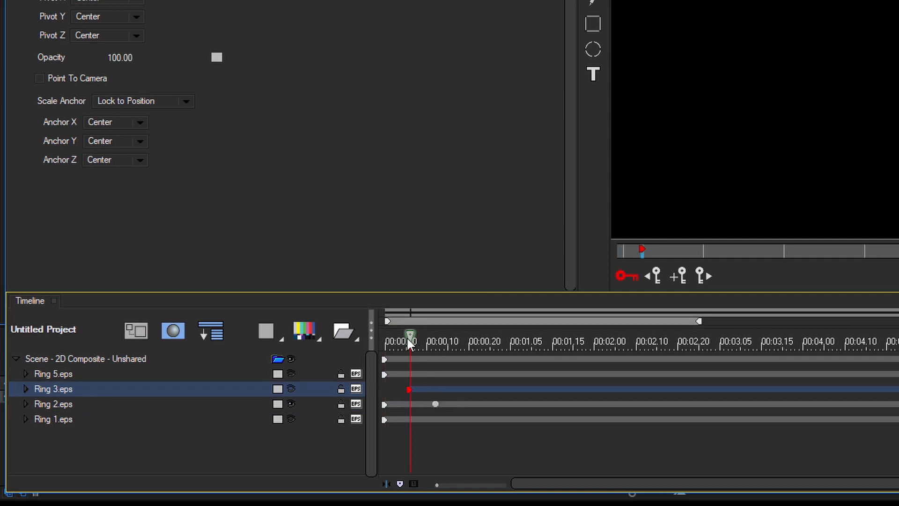
left_click_drag(418, 338, 475, 338)
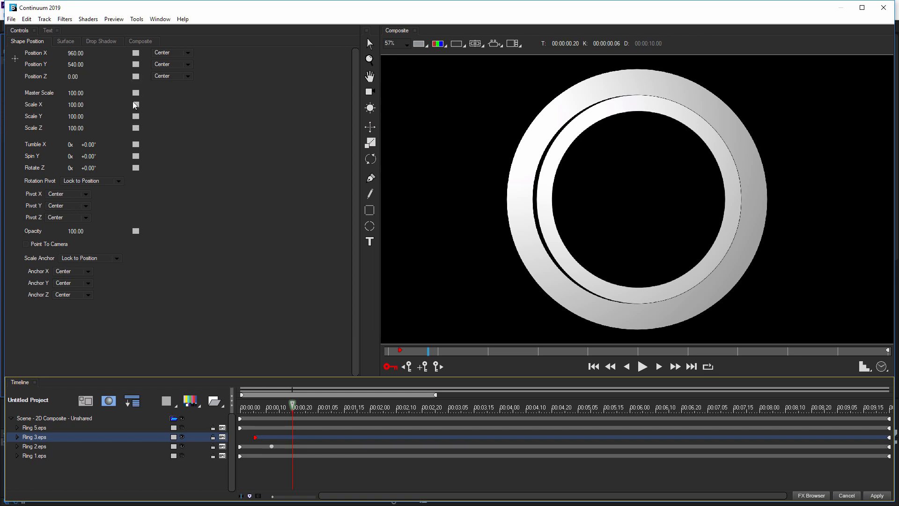
left_click(136, 77)
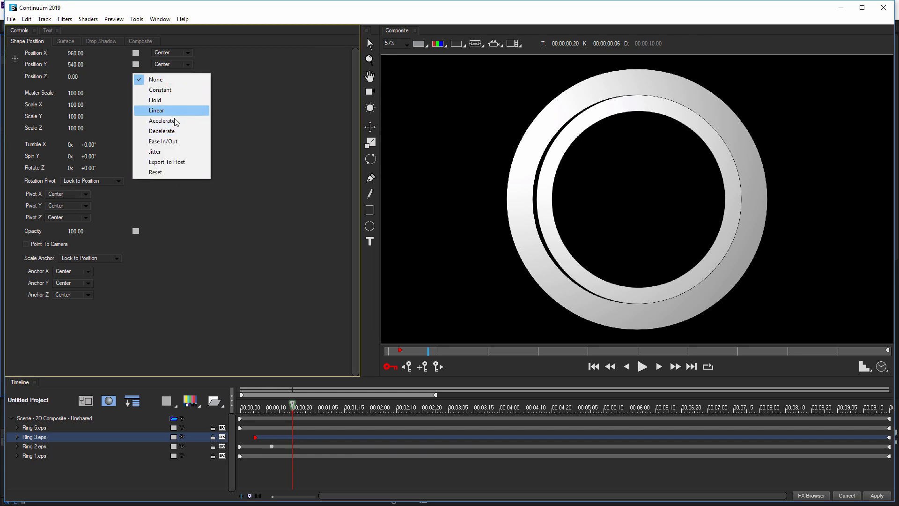
left_click(186, 142)
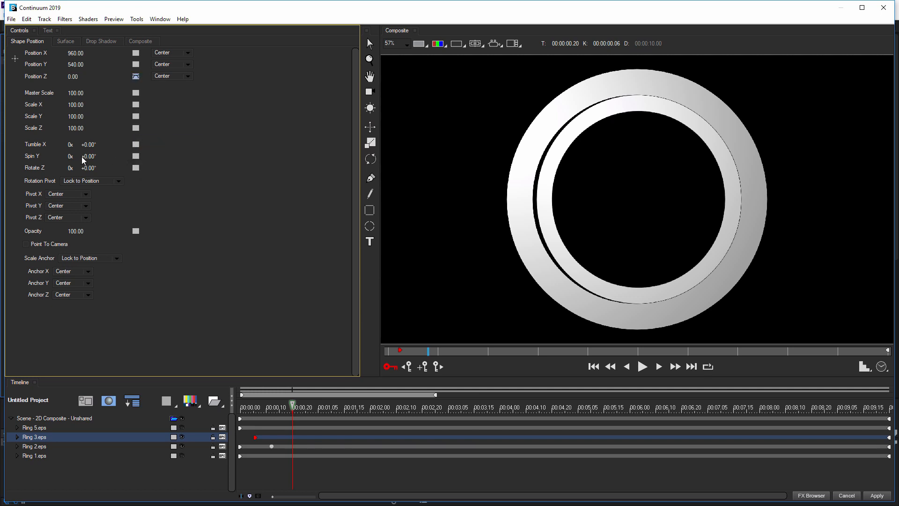
Step: Try to animate the Spin Y of Ring 3.eps to about -21.59° at 00:00:10.00
left_click_drag(92, 157, 90, 154)
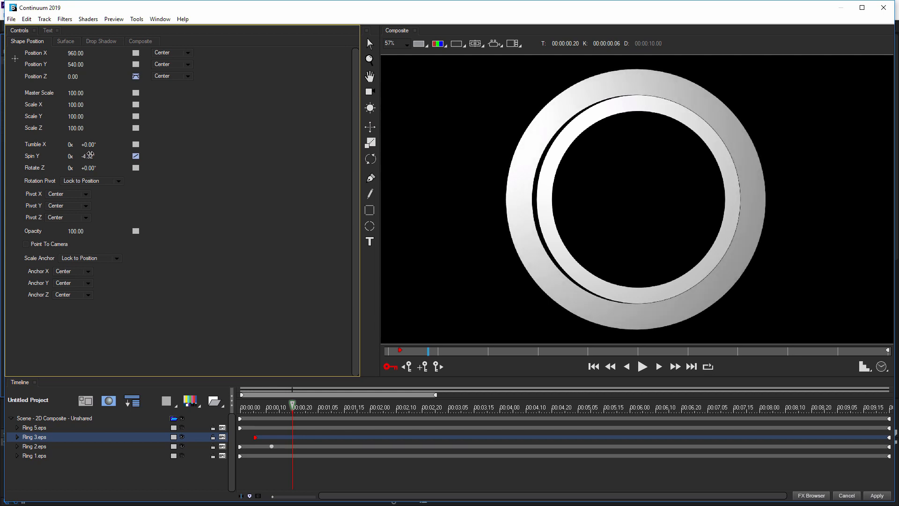
left_click(889, 414)
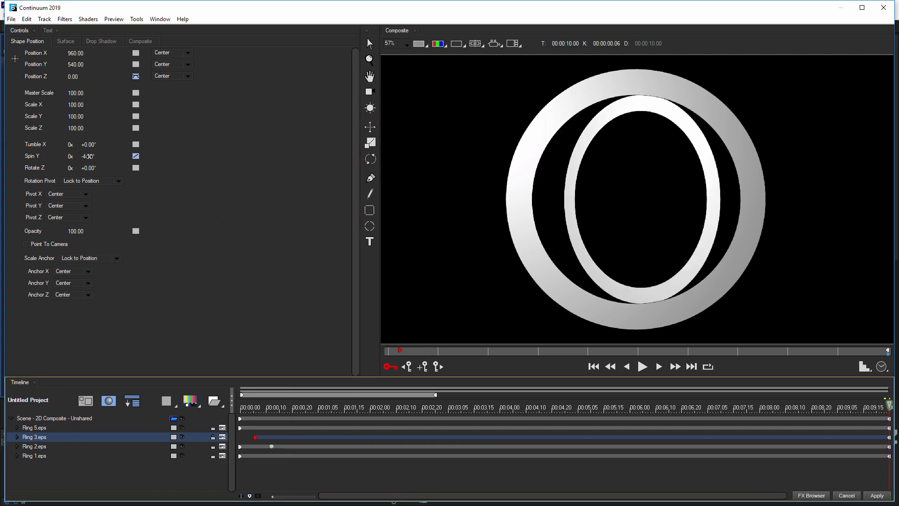
mouse_move(90, 156)
left_mouse_down()
mouse_move(82, 157)
mouse_move(98, 156)
mouse_move(72, 157)
mouse_move(96, 157)
mouse_move(86, 157)
left_mouse_up()
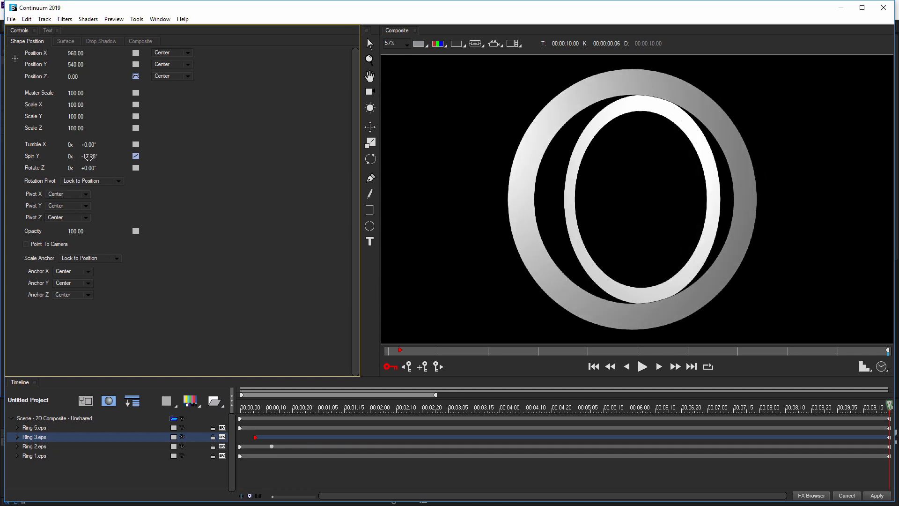
left_click_drag(101, 160, 81, 157)
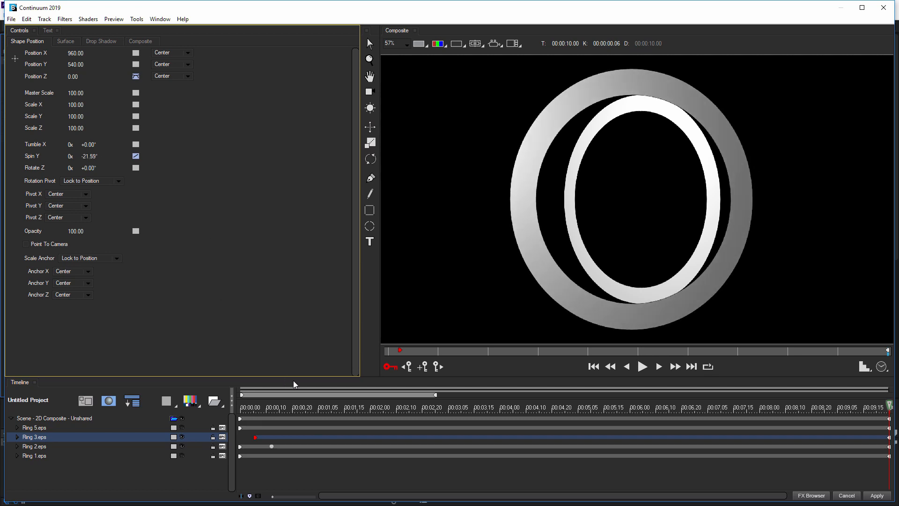
Step: Set the Spin Y of Ring 3.eps to about -7.18° on its first keyframe and about -28.77° on its end keyframe at 00:00:10.00
mouse_move(255, 407)
left_mouse_down()
mouse_move(329, 409)
mouse_move(231, 409)
mouse_move(256, 409)
left_mouse_up()
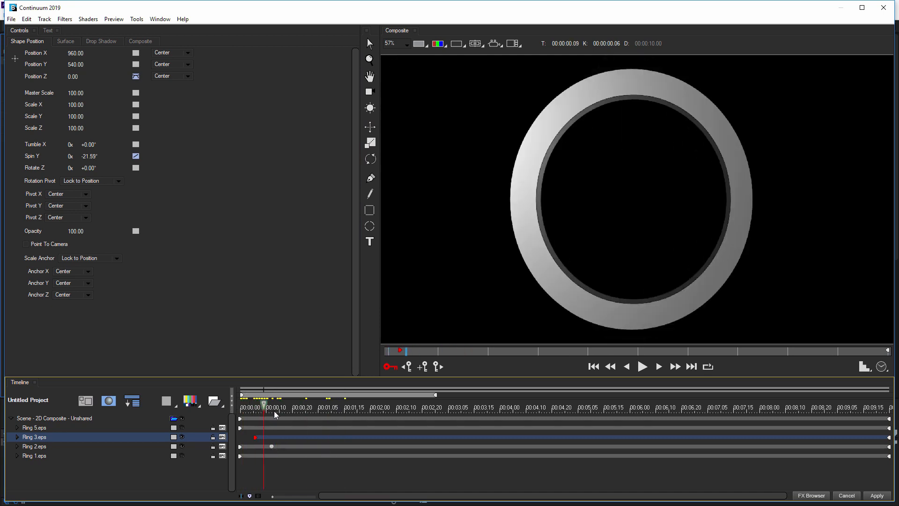
left_click_drag(96, 156, 96, 156)
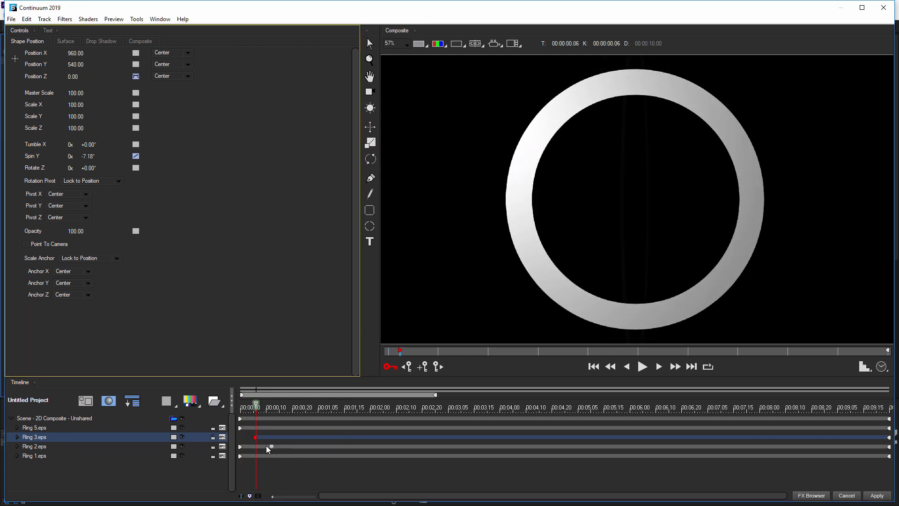
left_click(889, 438)
left_click_drag(886, 438, 889, 438)
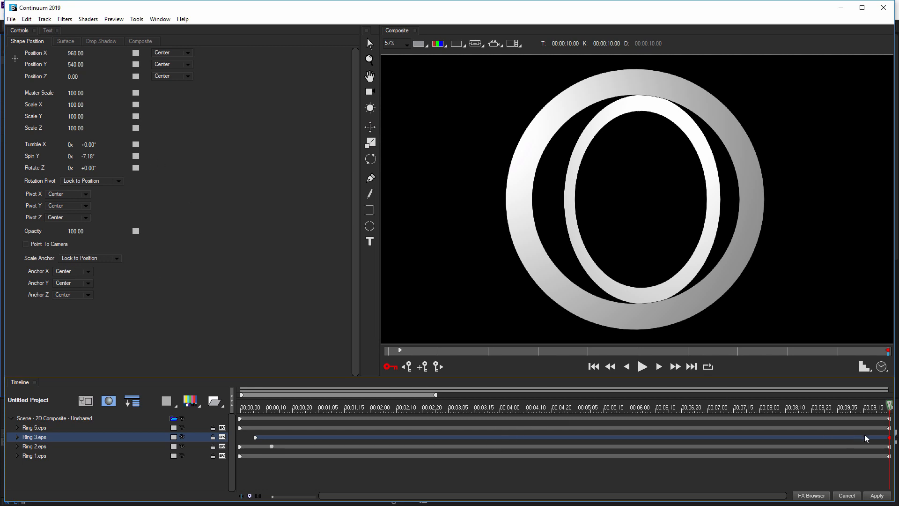
left_click_drag(89, 160, 81, 160)
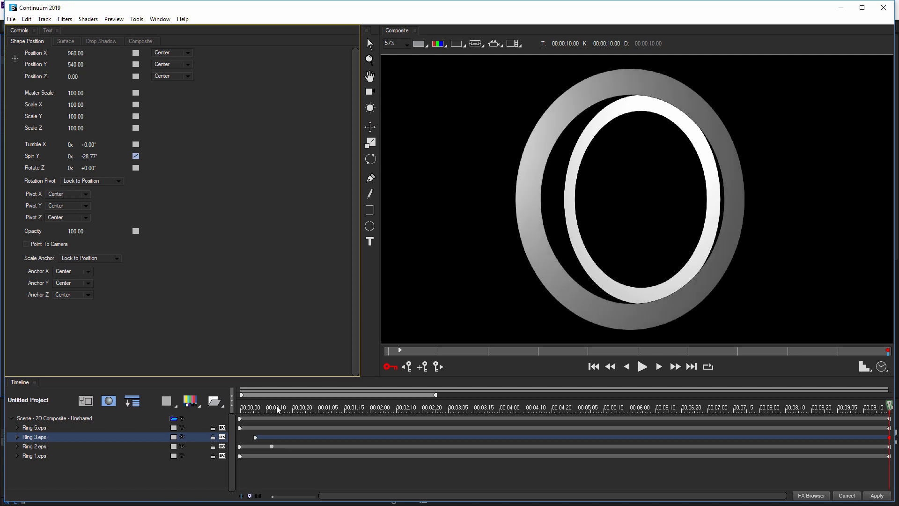
Step: Add an Ease In/Out Position Z keyframe to Ring 3.eps at 00:00:00.18
mouse_move(279, 408)
left_mouse_down()
mouse_move(872, 394)
mouse_move(436, 406)
mouse_move(654, 407)
mouse_move(272, 409)
mouse_move(287, 409)
left_mouse_up()
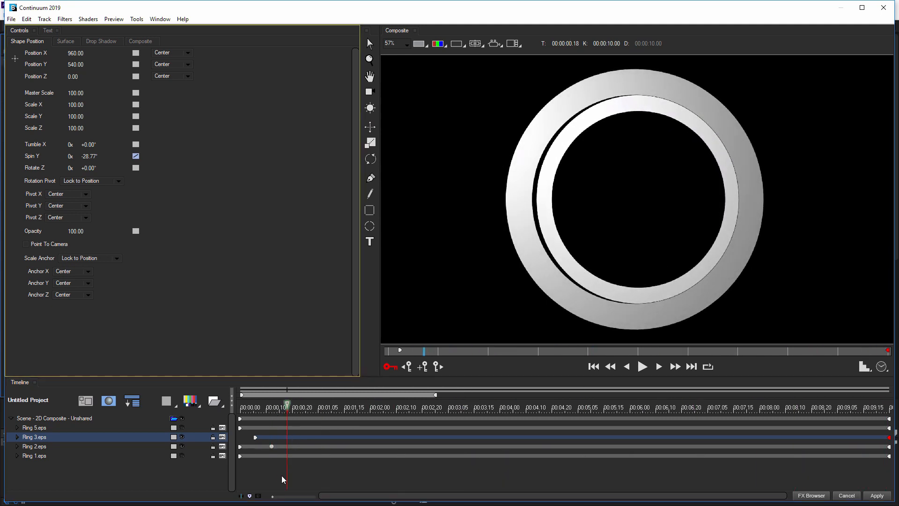
left_click(180, 480)
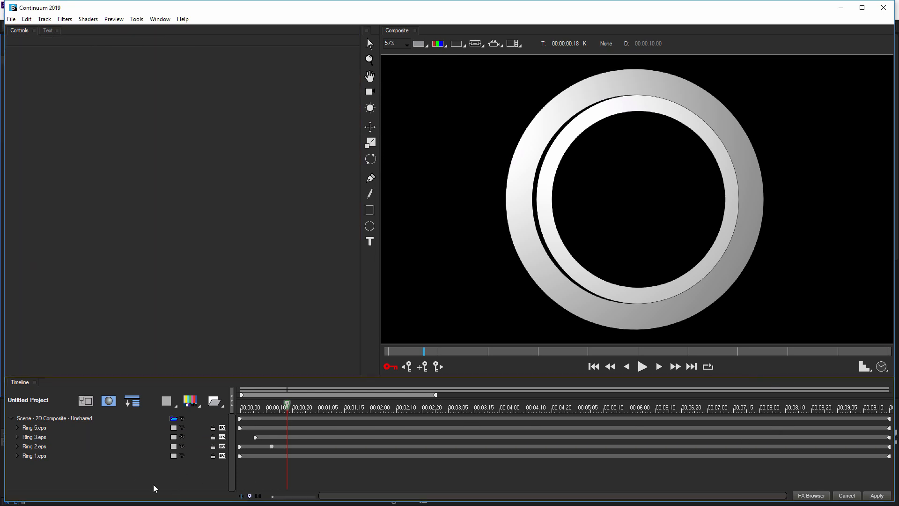
left_click(42, 439)
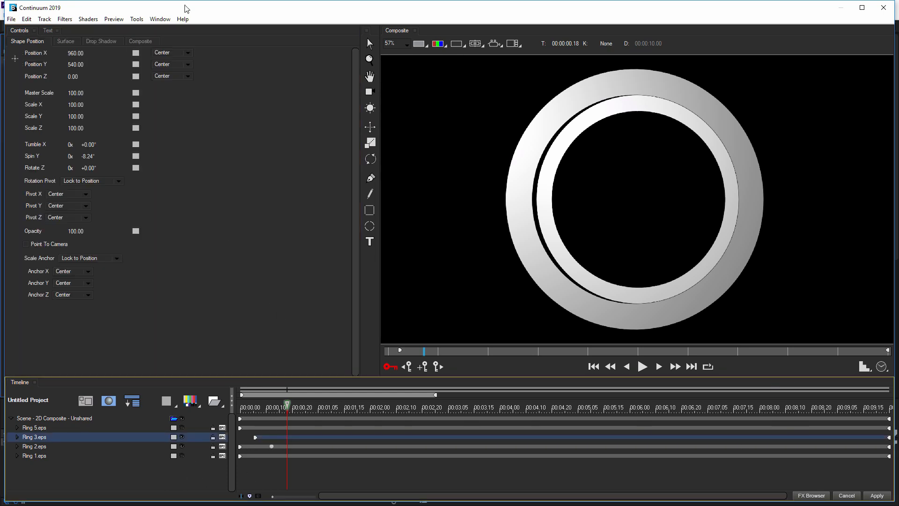
left_click(136, 77)
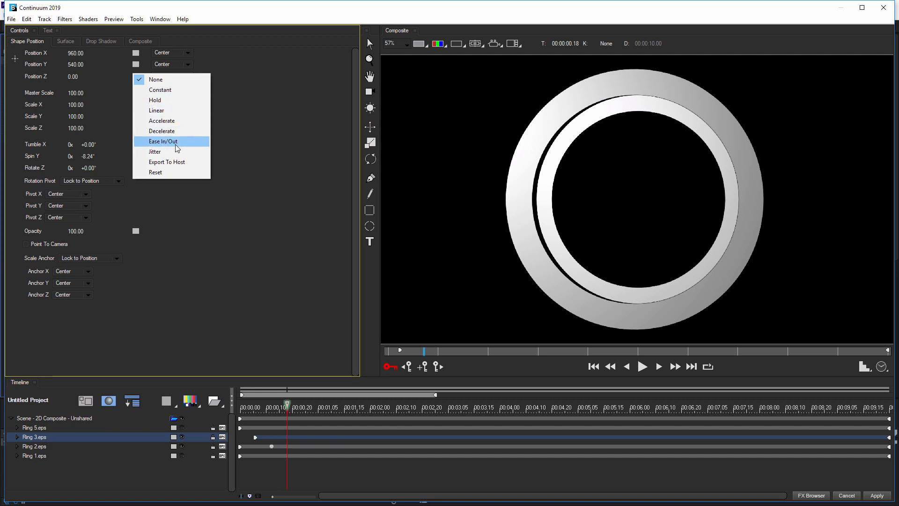
left_click(174, 142)
Step: Give the first keyframe of Ring 3.eps a large negative Position Z and shift it to 00:00:00.05
left_click(256, 438)
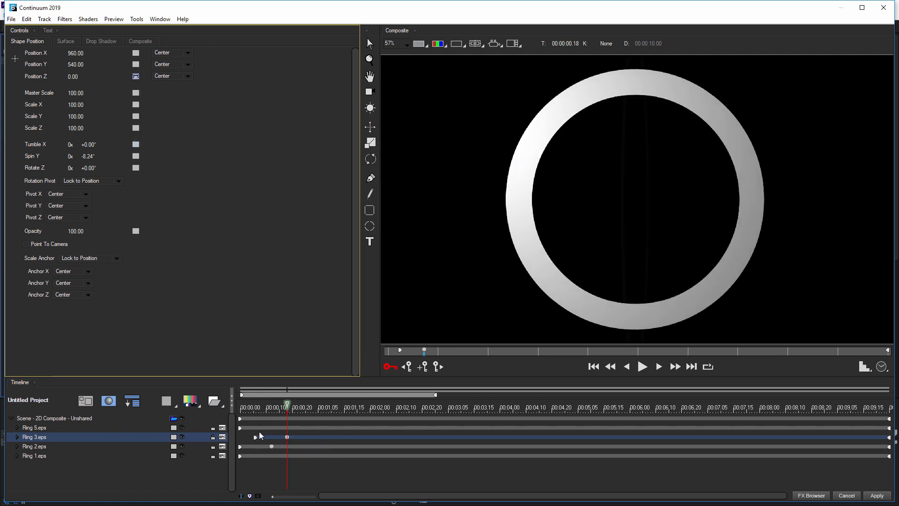
left_click_drag(70, 77, 68, 83)
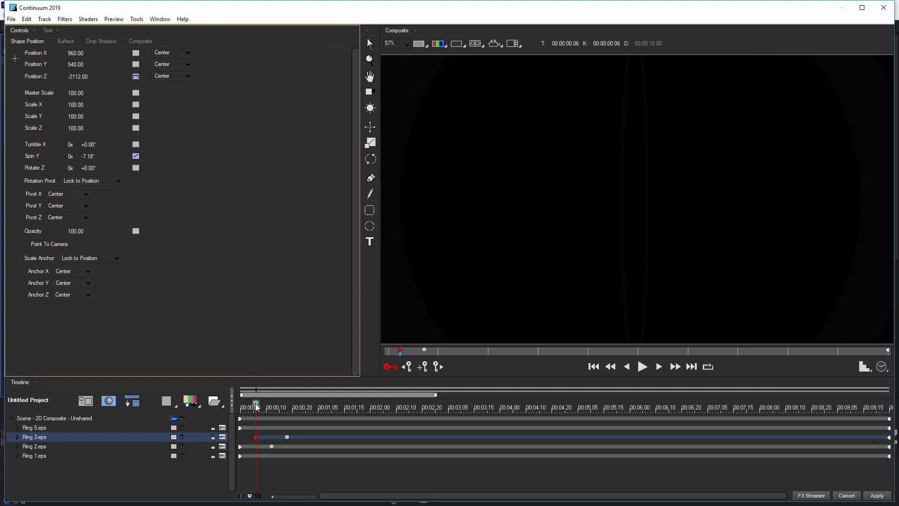
mouse_move(257, 407)
left_mouse_down()
mouse_move(292, 411)
mouse_move(253, 407)
left_mouse_up()
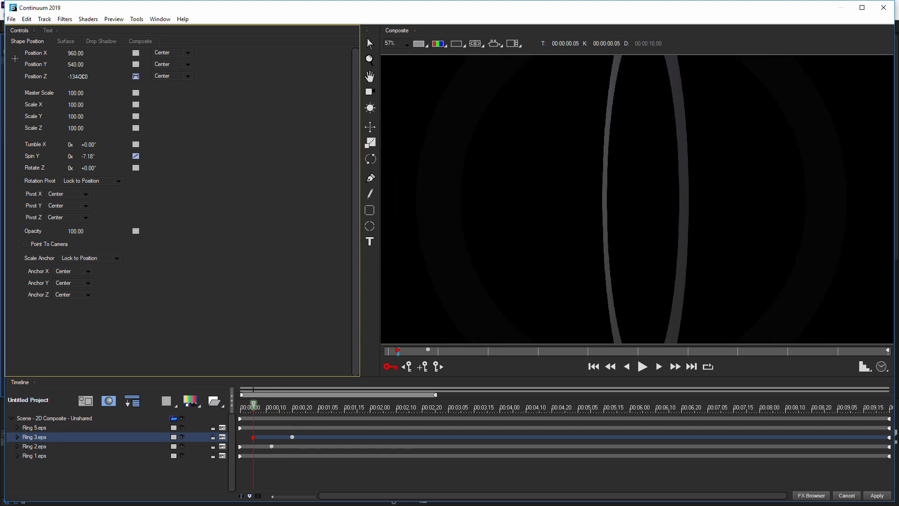
left_click_drag(82, 76, 80, 76)
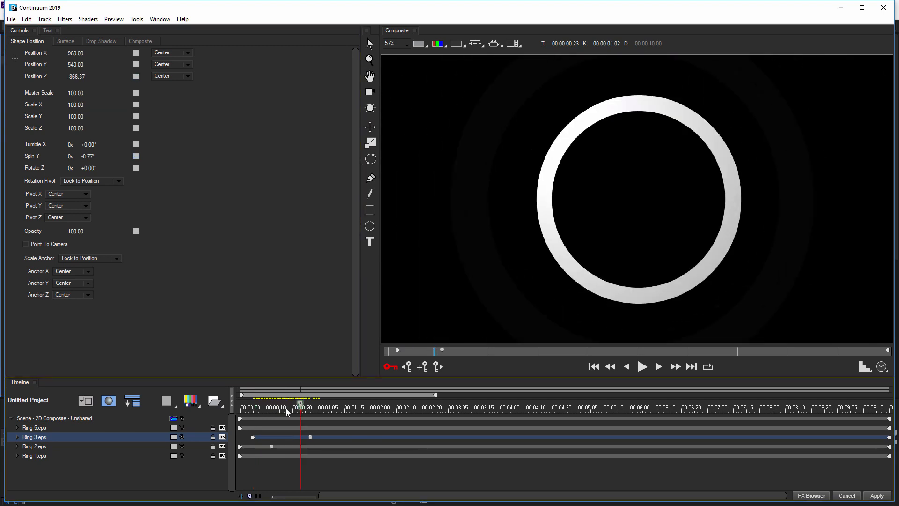
Step: Move the middle Position Z keyframe of Ring 3.eps to 00:00:01.01
left_click_drag(287, 409, 284, 409)
left_click(310, 437)
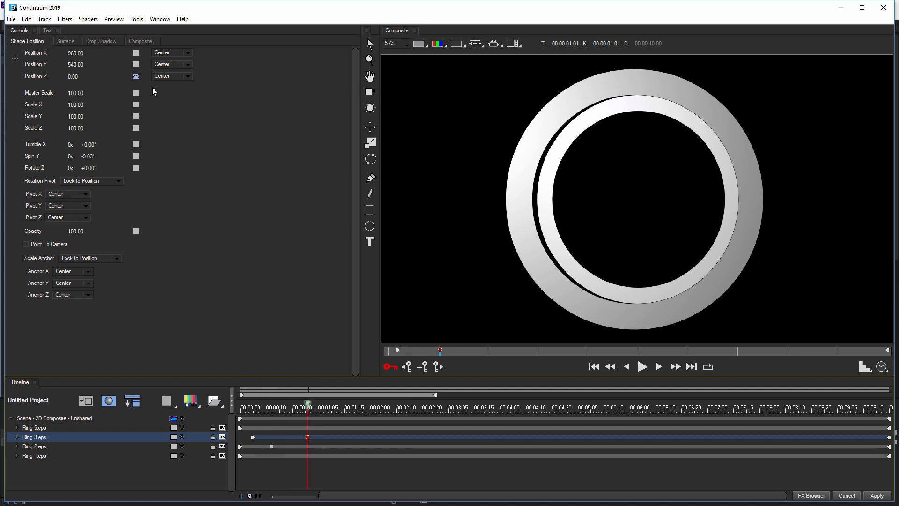
Step: Set Ring 3.eps Position Z interpolation to Decelerate on the middle keyframe and Accelerate on the first keyframe
left_click(136, 76)
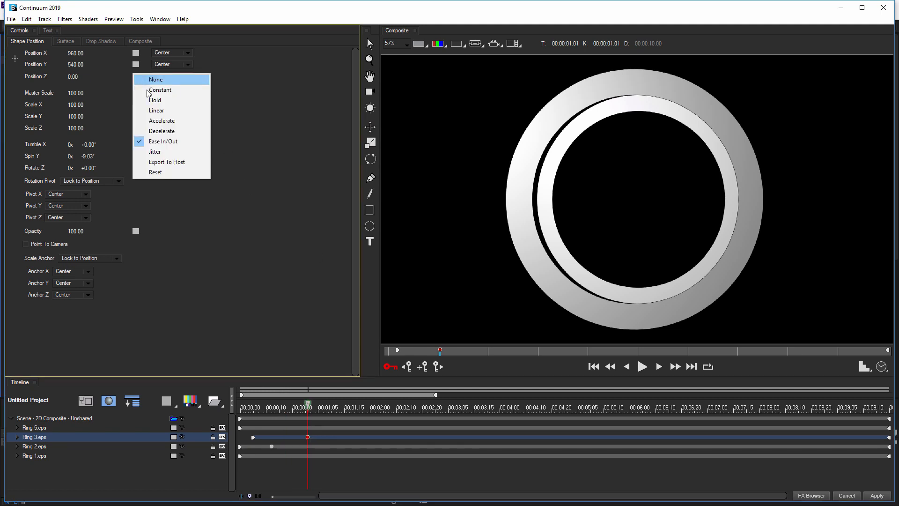
left_click(183, 130)
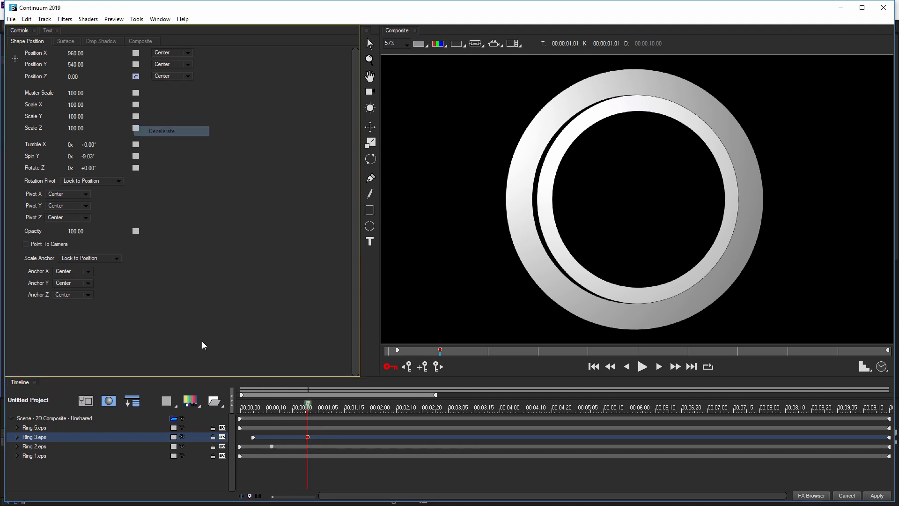
left_click(253, 437)
left_click(135, 76)
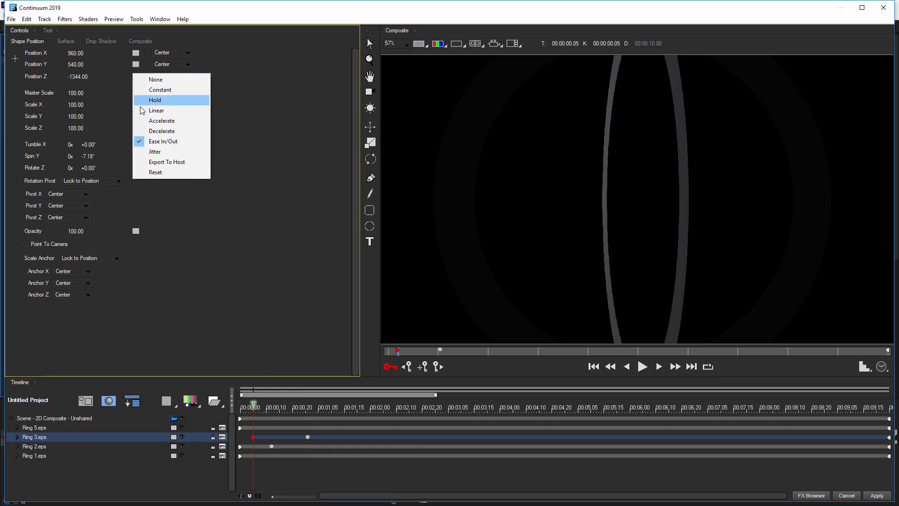
left_click(166, 120)
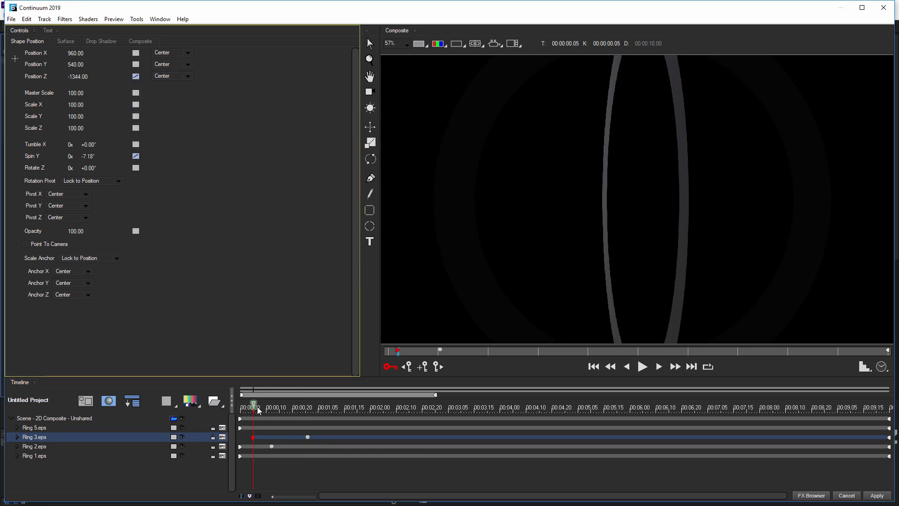
Step: Preview the ring animation and move the middle Position Z keyframe of Ring 3.eps to 00:00:00.19
left_click_drag(258, 407, 282, 408)
left_click_drag(293, 410, 312, 410)
key("space")
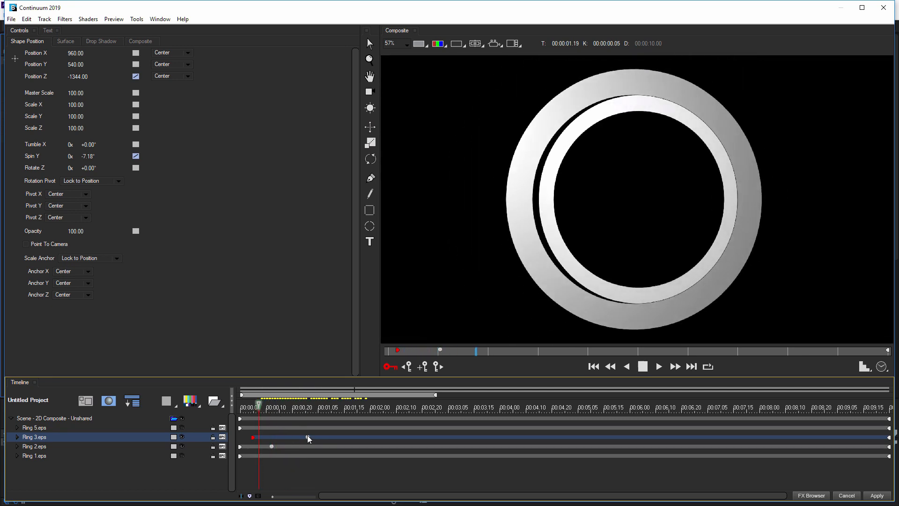
left_click_drag(305, 437, 286, 438)
left_click_drag(289, 407, 253, 407)
key("space")
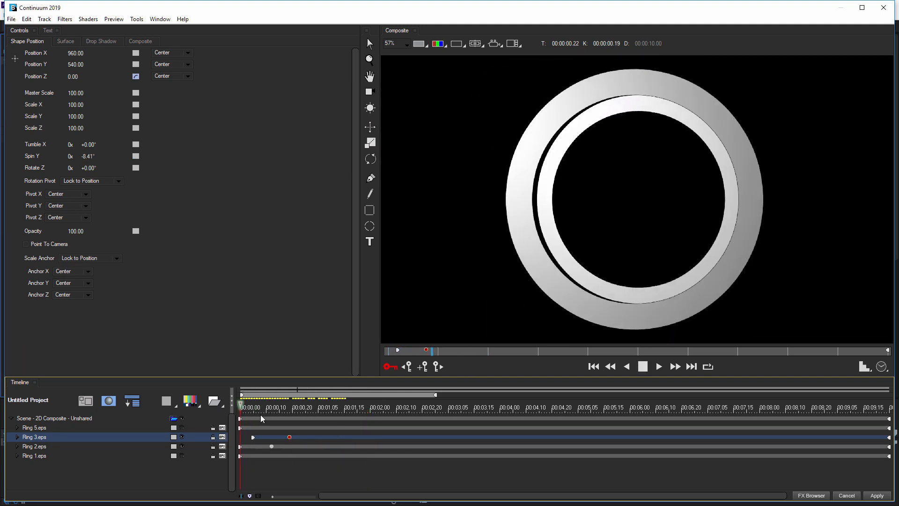
key("space")
Step: Shift the first keyframe of Ring 5.eps to 00:00:00.10 and set its Position Z to about -1152
left_click_drag(252, 408, 266, 428)
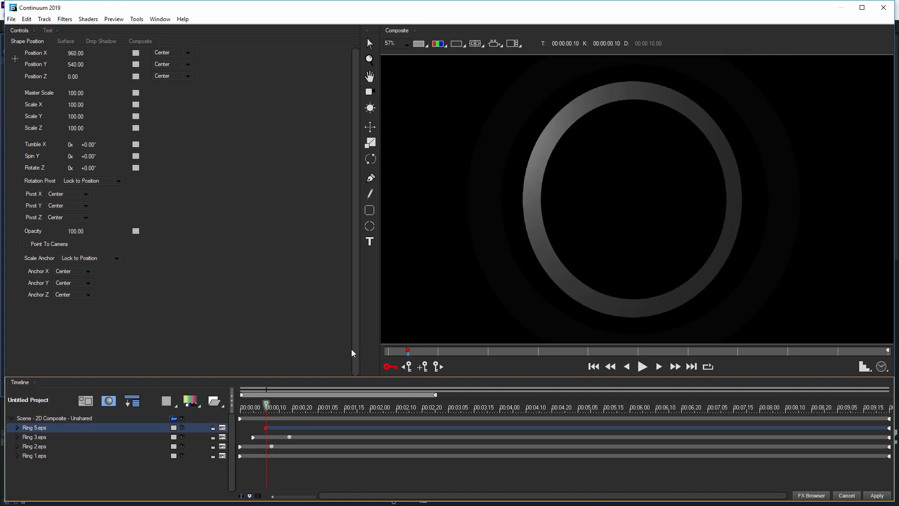
left_click_drag(76, 77, 221, 414)
left_click(183, 428)
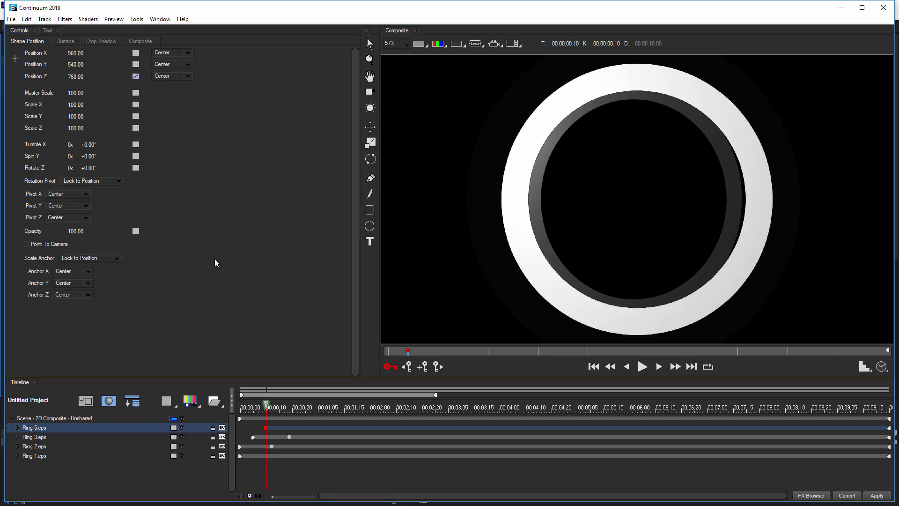
left_click_drag(76, 77, 73, 78)
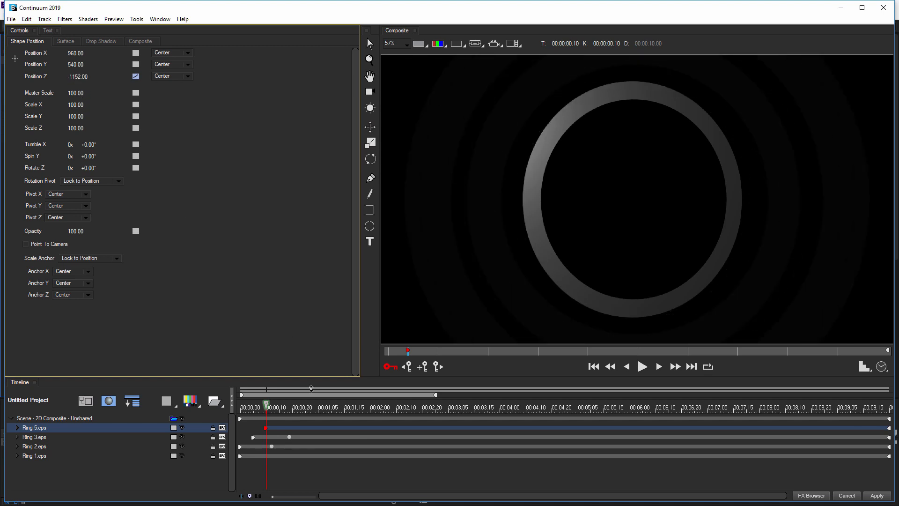
left_click(305, 430)
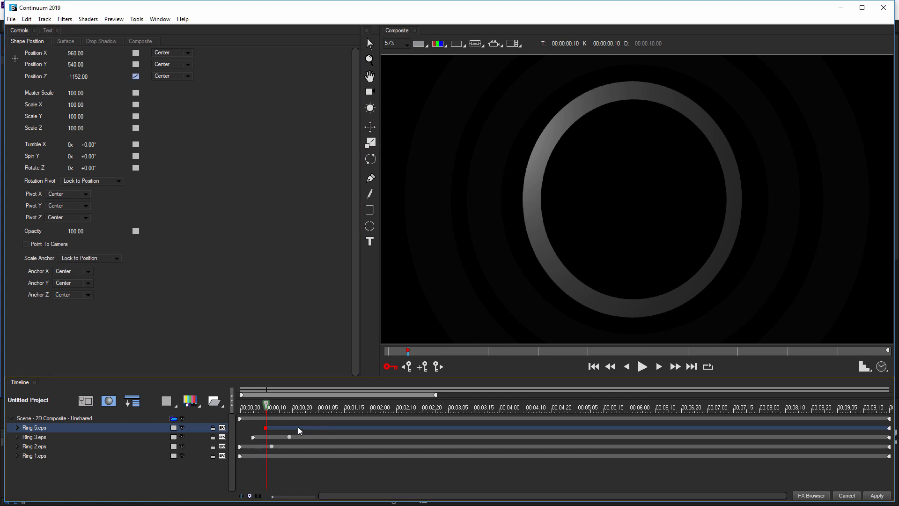
Step: Add a Position Z keyframe of 0 to Ring 5.eps at 00:00:00.24 with Decelerate interpolation
left_click_drag(270, 401, 302, 406)
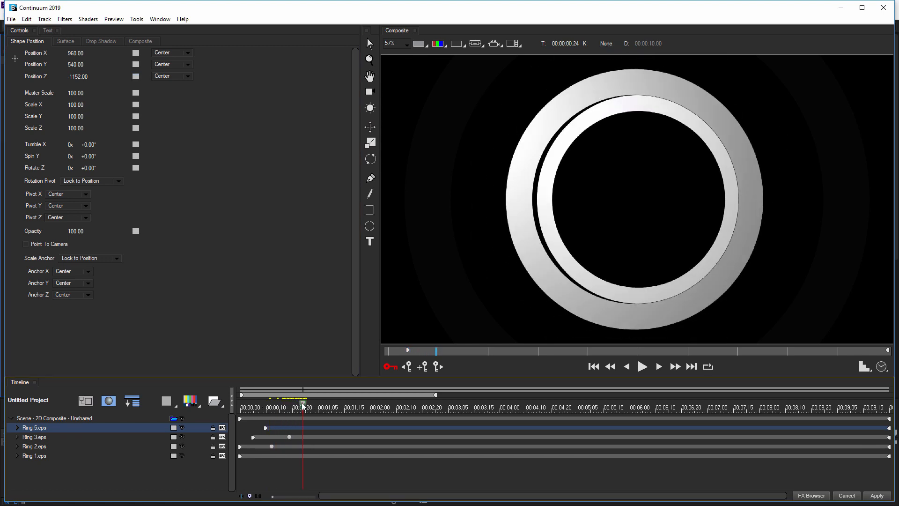
left_click_drag(80, 80, 112, 89)
left_click(87, 76)
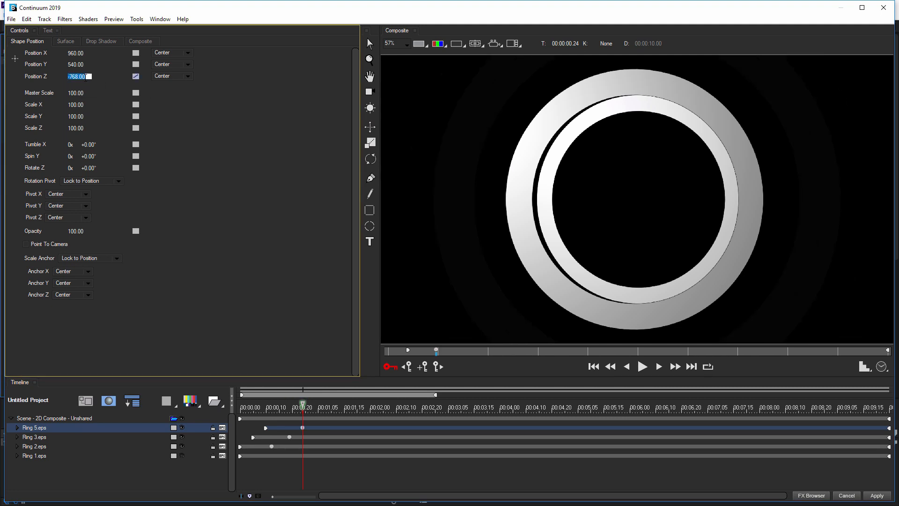
type("0")
key("Return")
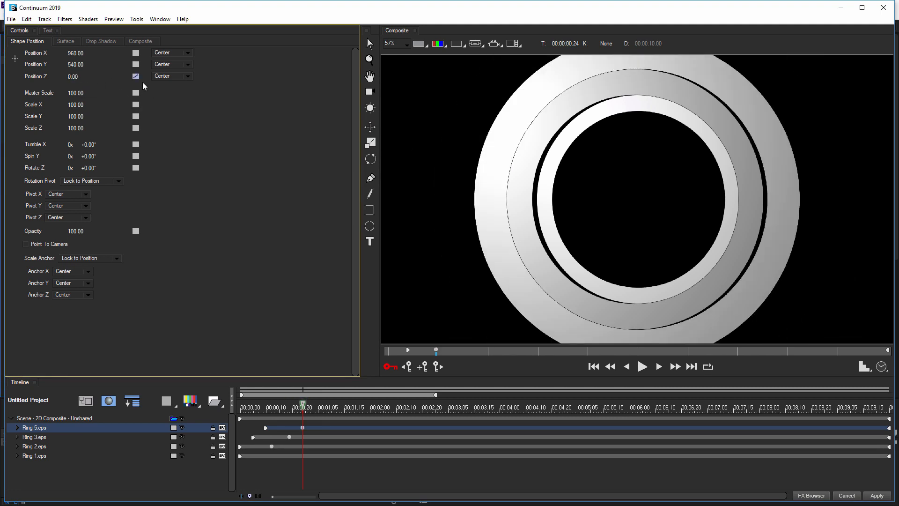
right_click(136, 78)
left_click(172, 132)
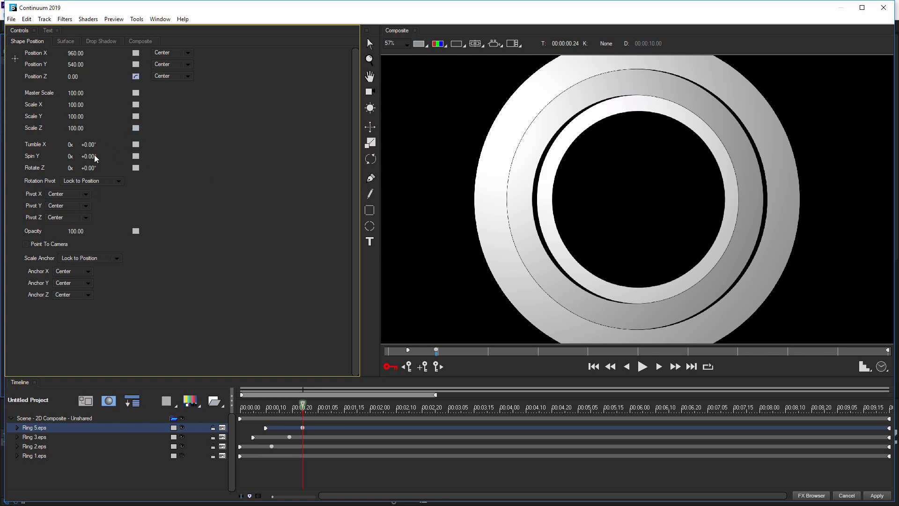
Step: Set the Spin Y of Ring 5.eps to about 7.20° at 00:00:00.24 and increase it slightly on the end keyframe at 00:00:10.00
left_click_drag(95, 157, 92, 156)
left_click_drag(305, 408, 889, 404)
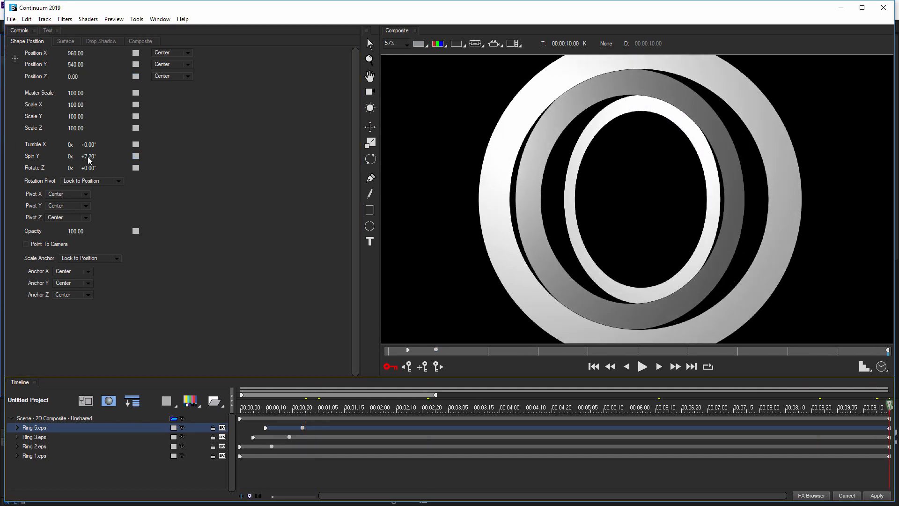
left_click_drag(93, 159, 95, 158)
Step: Set the first-keyframe Spin Y to about -179.99° for Ring 5.eps and about -159.78° for Ring 3.eps, and preview the animation
left_click(266, 408)
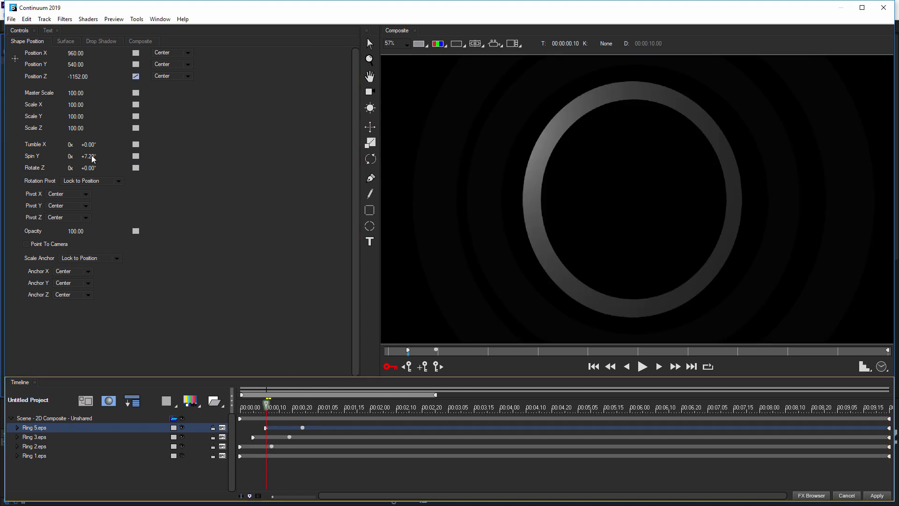
left_click_drag(93, 159, 33, 157)
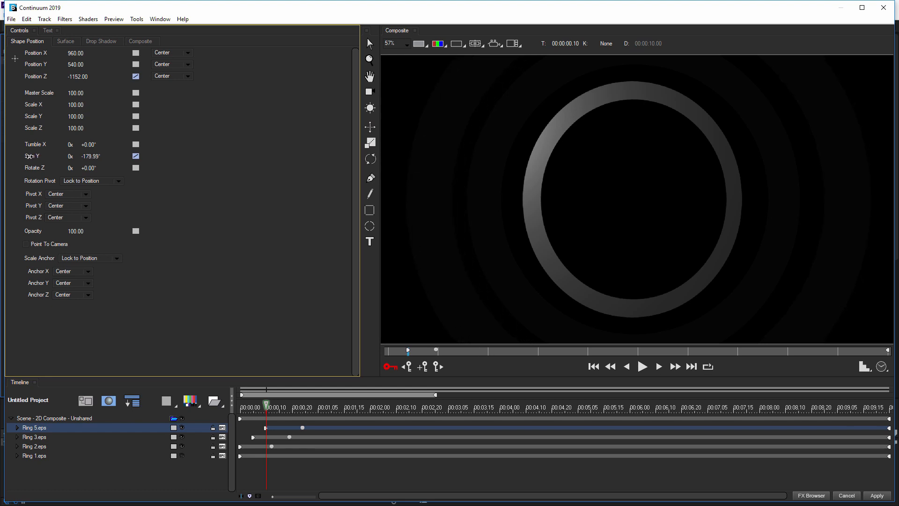
left_click(254, 426)
left_click(253, 437)
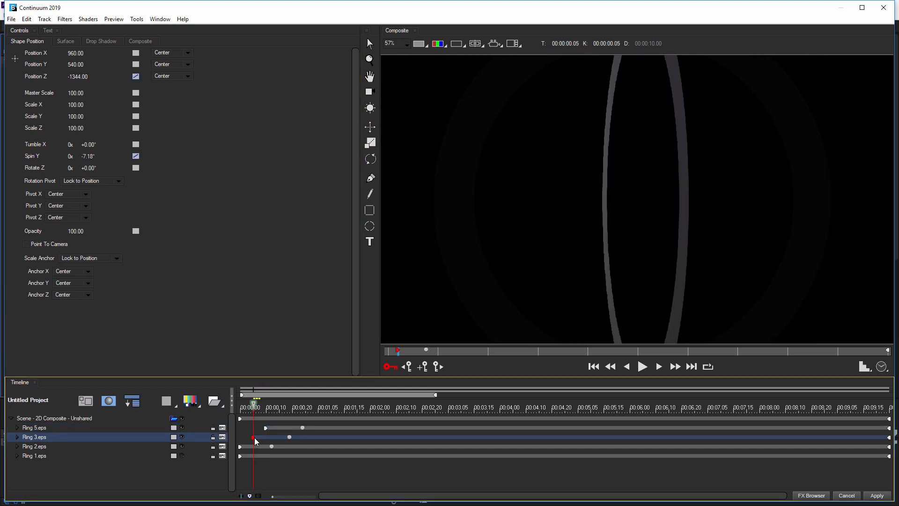
left_click_drag(77, 157, 38, 156)
left_click_drag(255, 406, 240, 406)
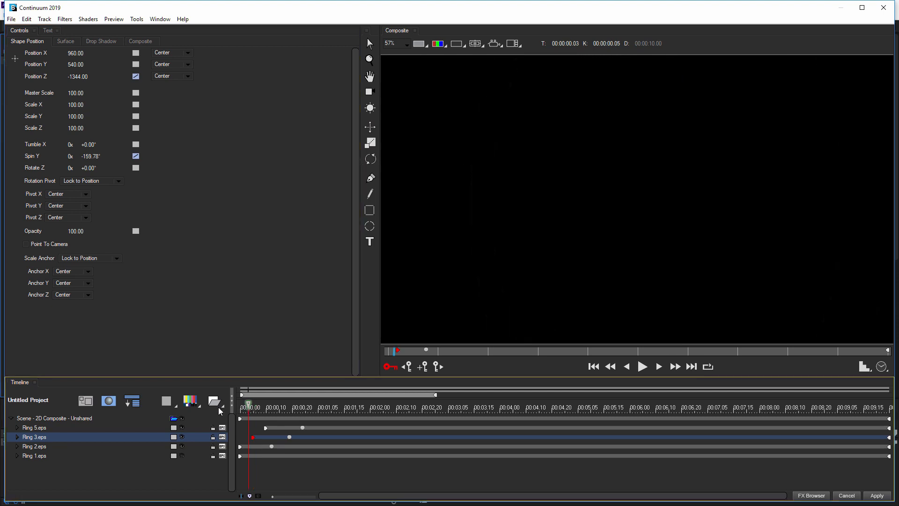
key("space")
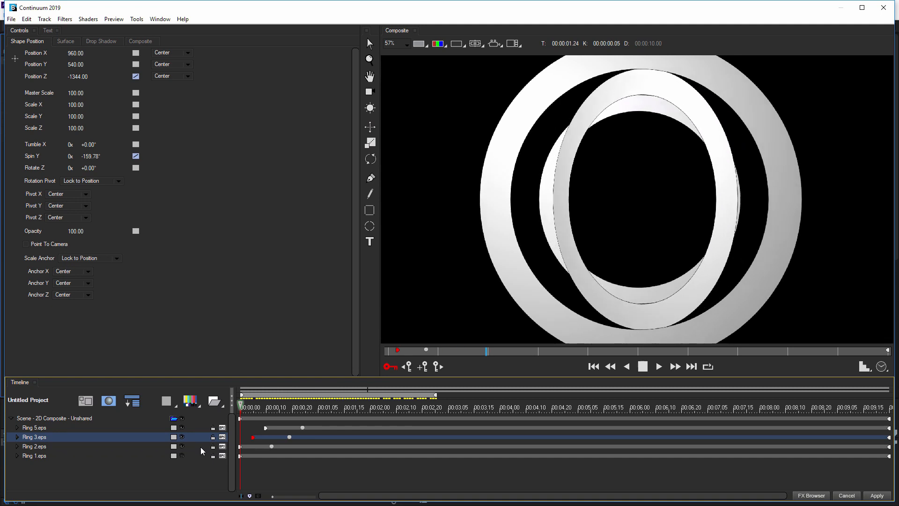
key("space")
Step: Apply the Title Studio changes to the Rings Title Studio layer and play the Ring animation 01 composition in After Effects
left_click(302, 427)
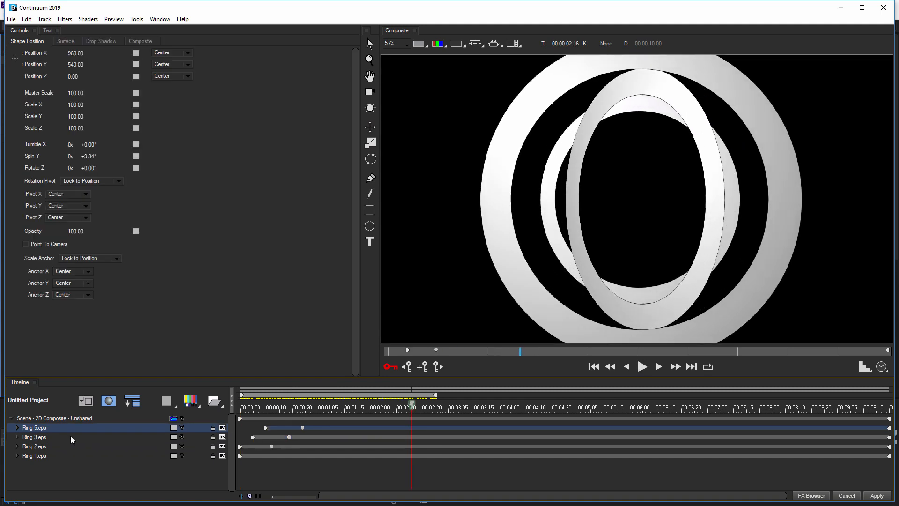
left_click(877, 495)
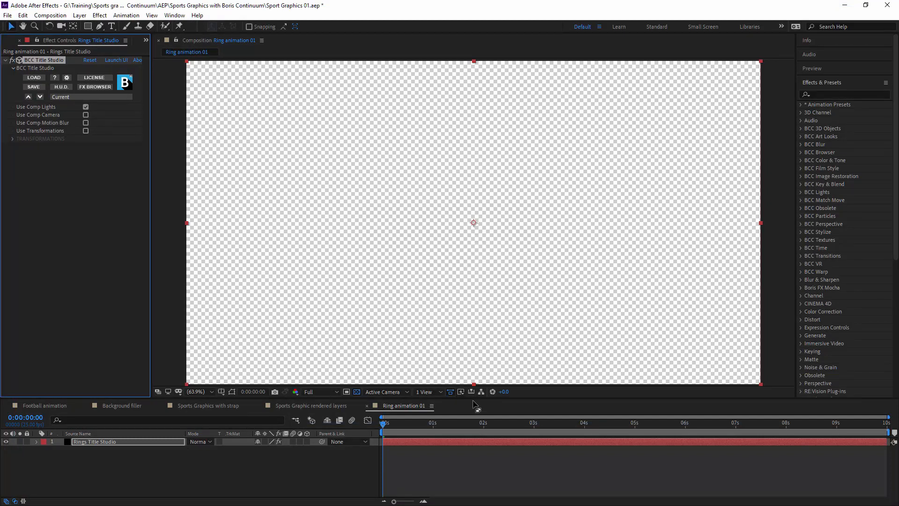
key("space")
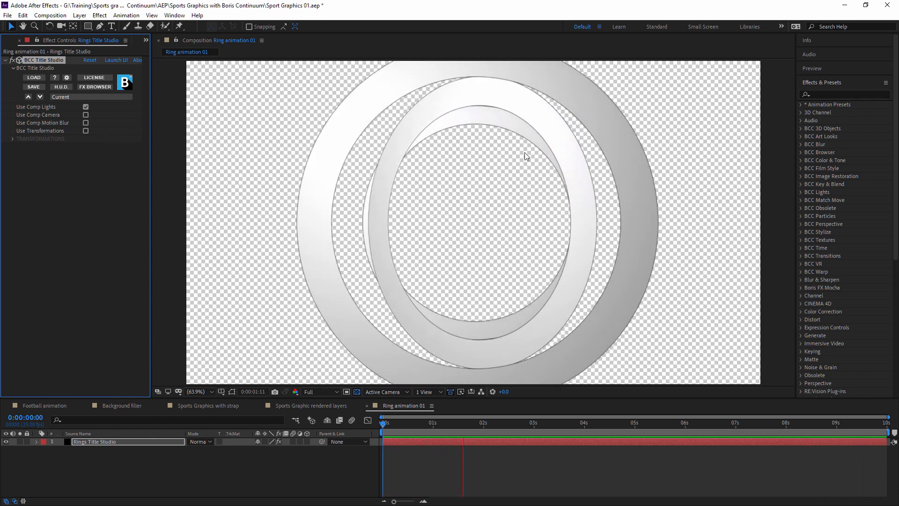
key("space")
Step: Replay and scrub through the Ring animation 01 composition to examine how the rings fly in and rotate over time
left_click_drag(493, 423, 810, 405)
key("Home")
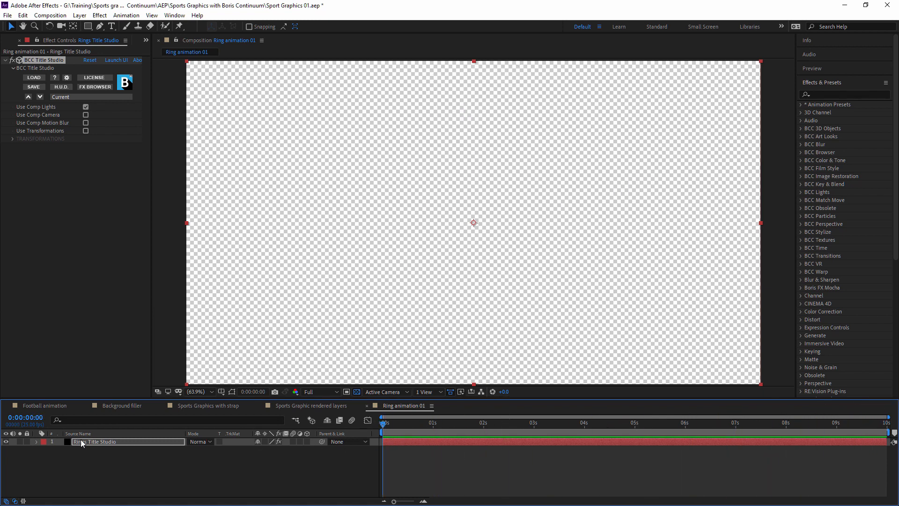
key("space")
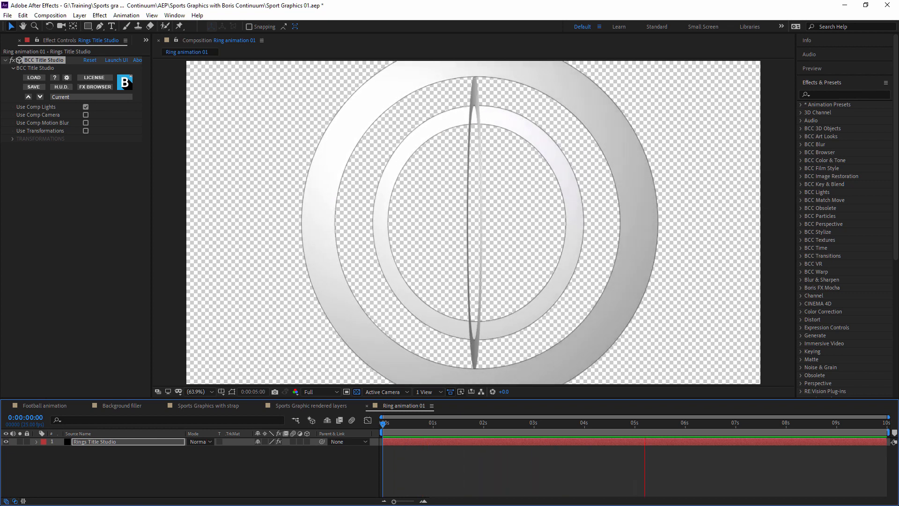
left_click_drag(403, 430, 886, 422)
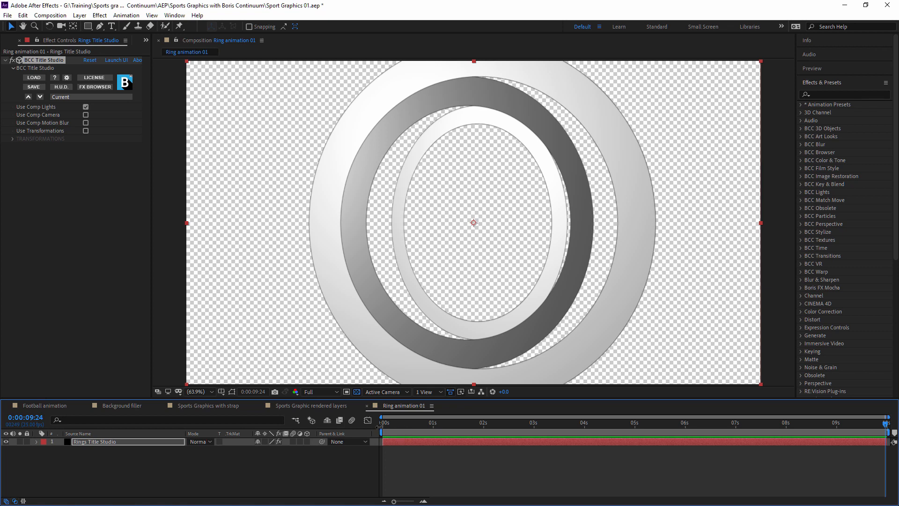
left_click_drag(378, 426, 658, 425)
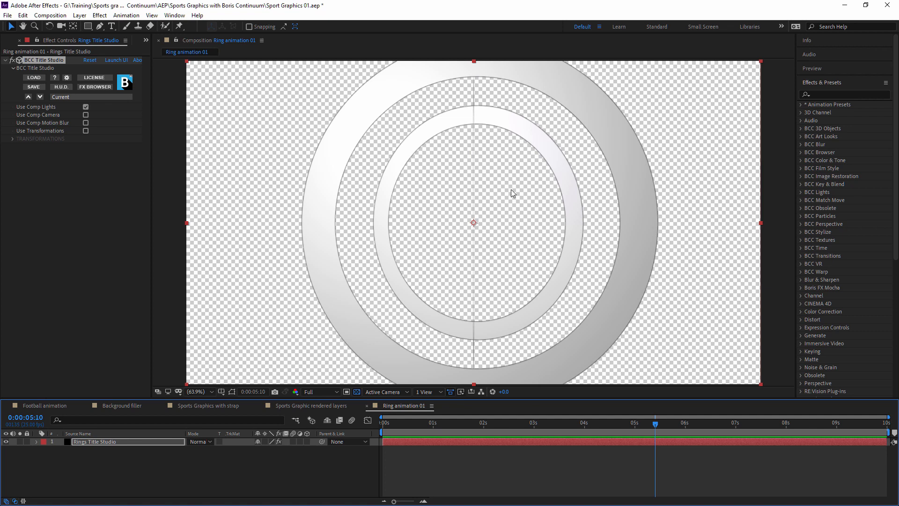
left_click_drag(660, 426, 714, 424)
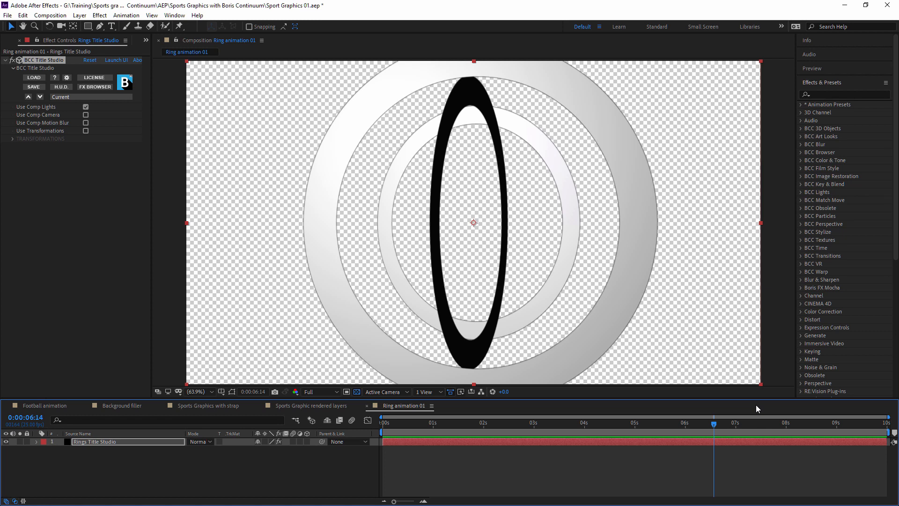
left_click_drag(713, 424, 586, 428)
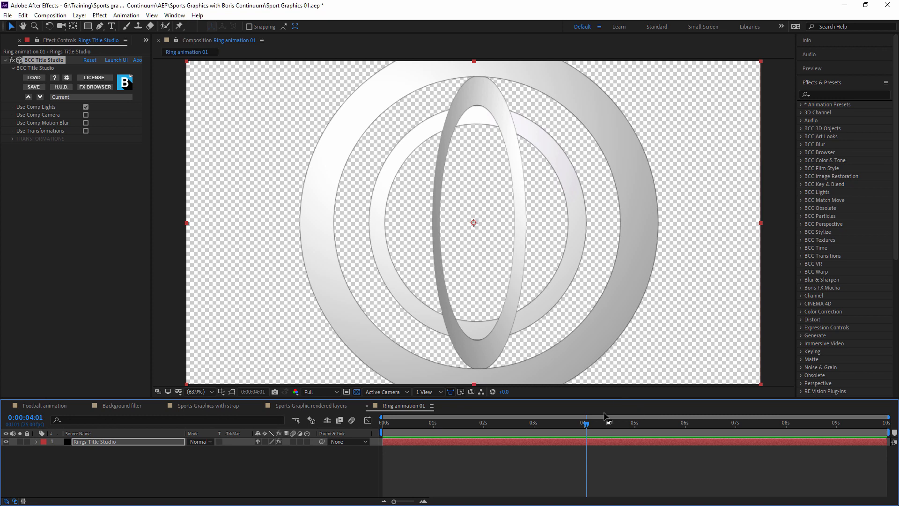
left_click_drag(584, 424, 561, 411)
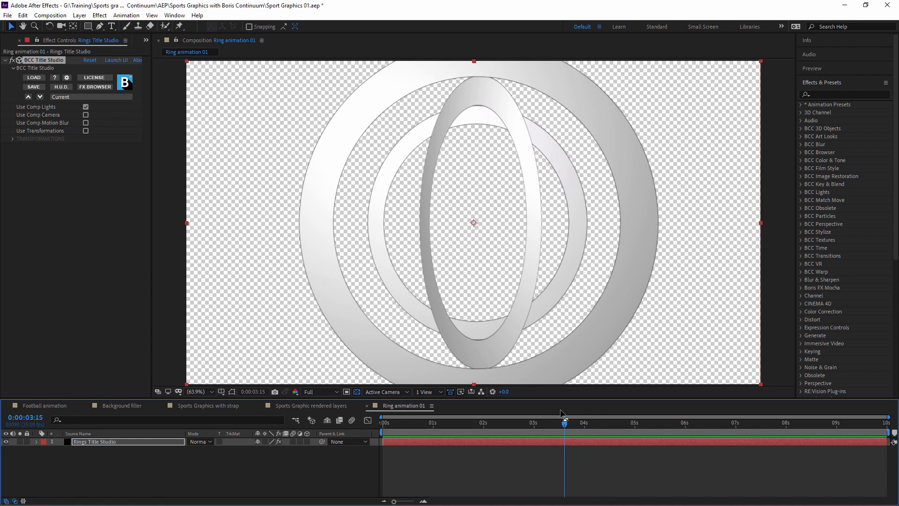